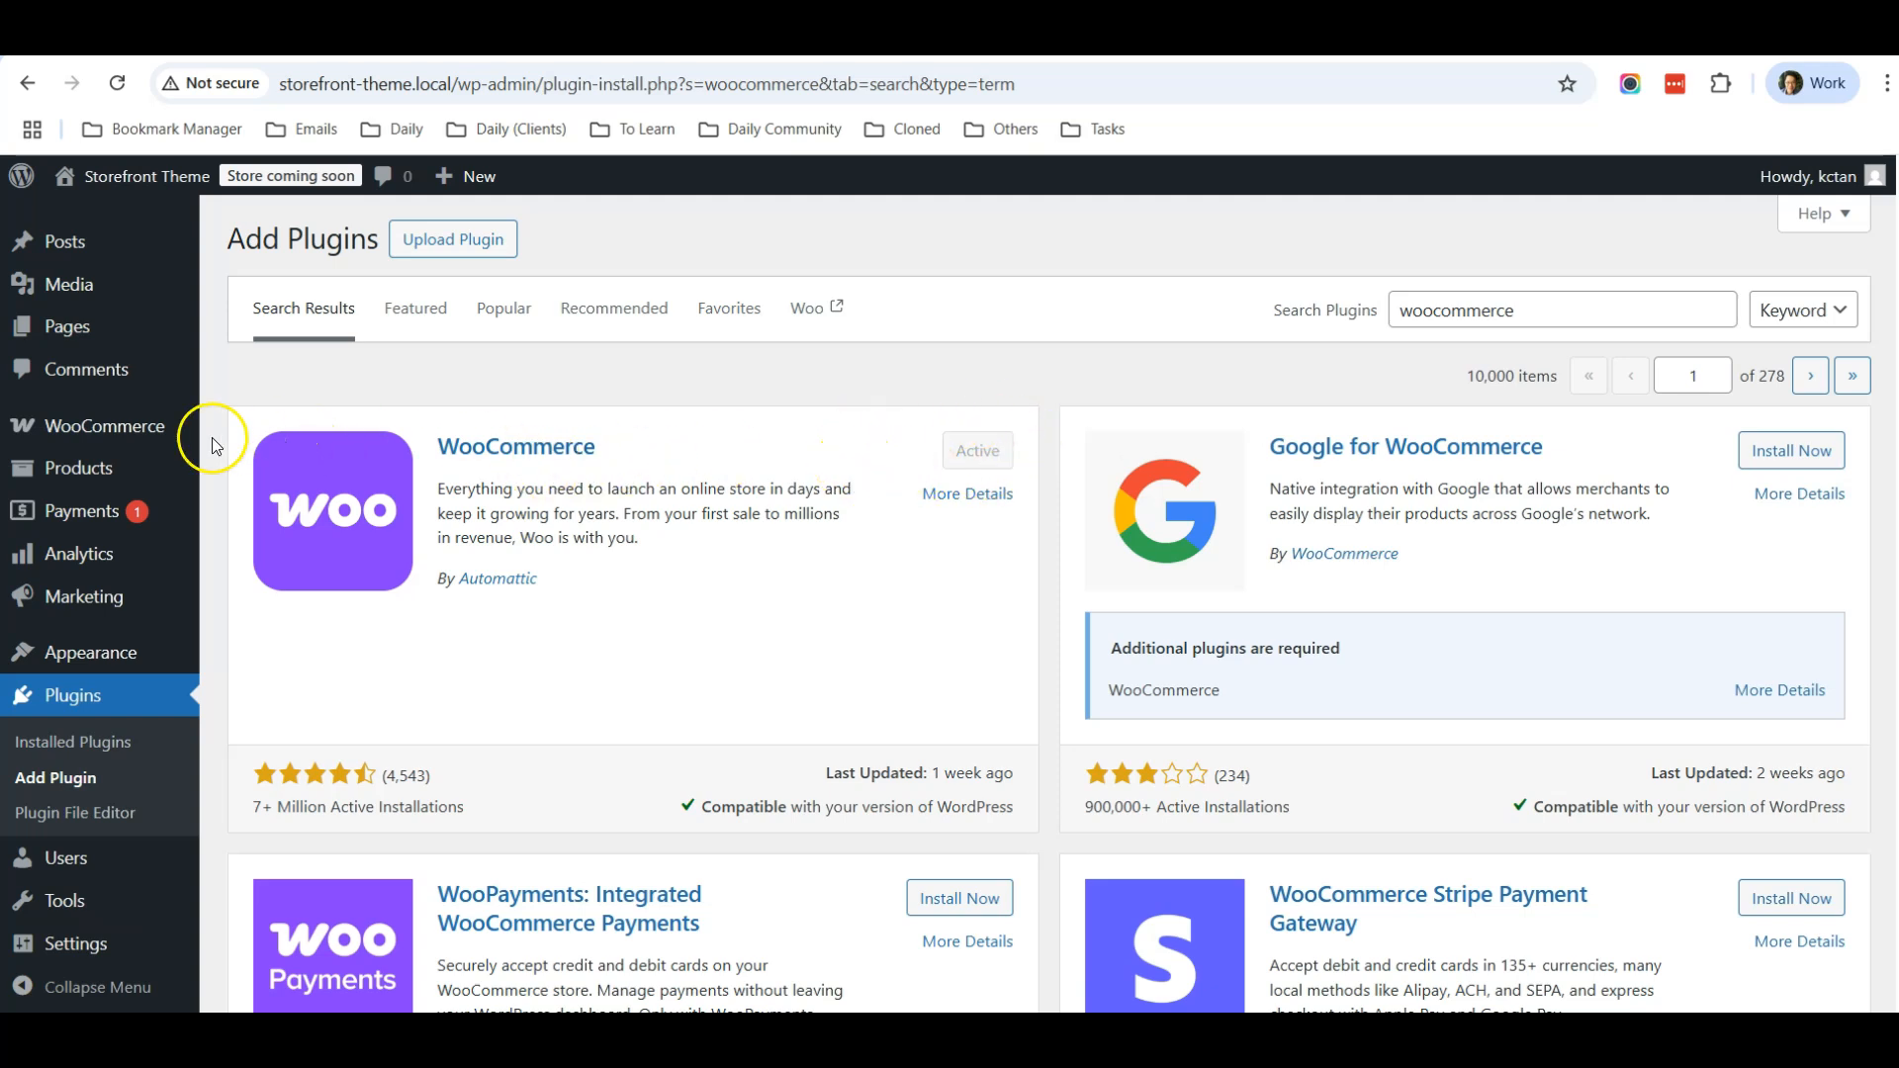
Step: Skip WooCommerce's guided setup and continue to the store with Singapore as the business location
mouse_move(141, 427)
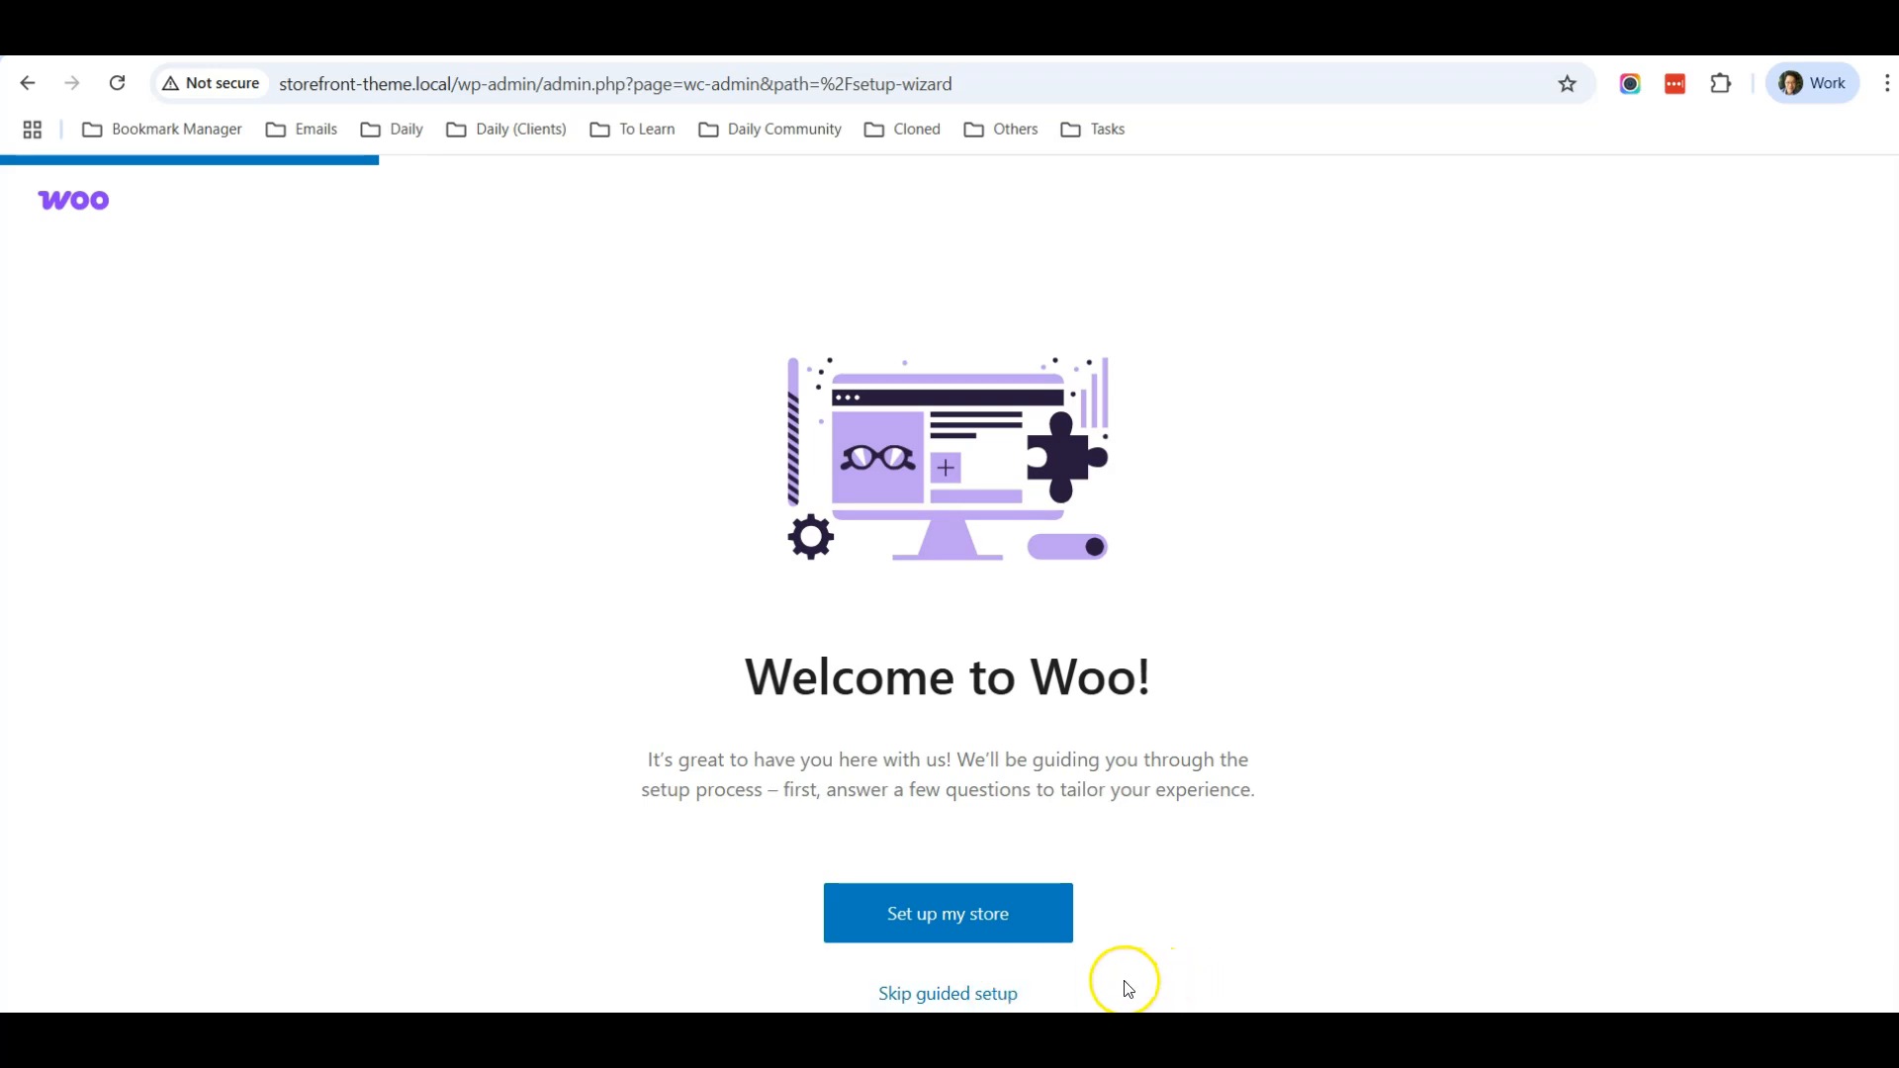
click(981, 999)
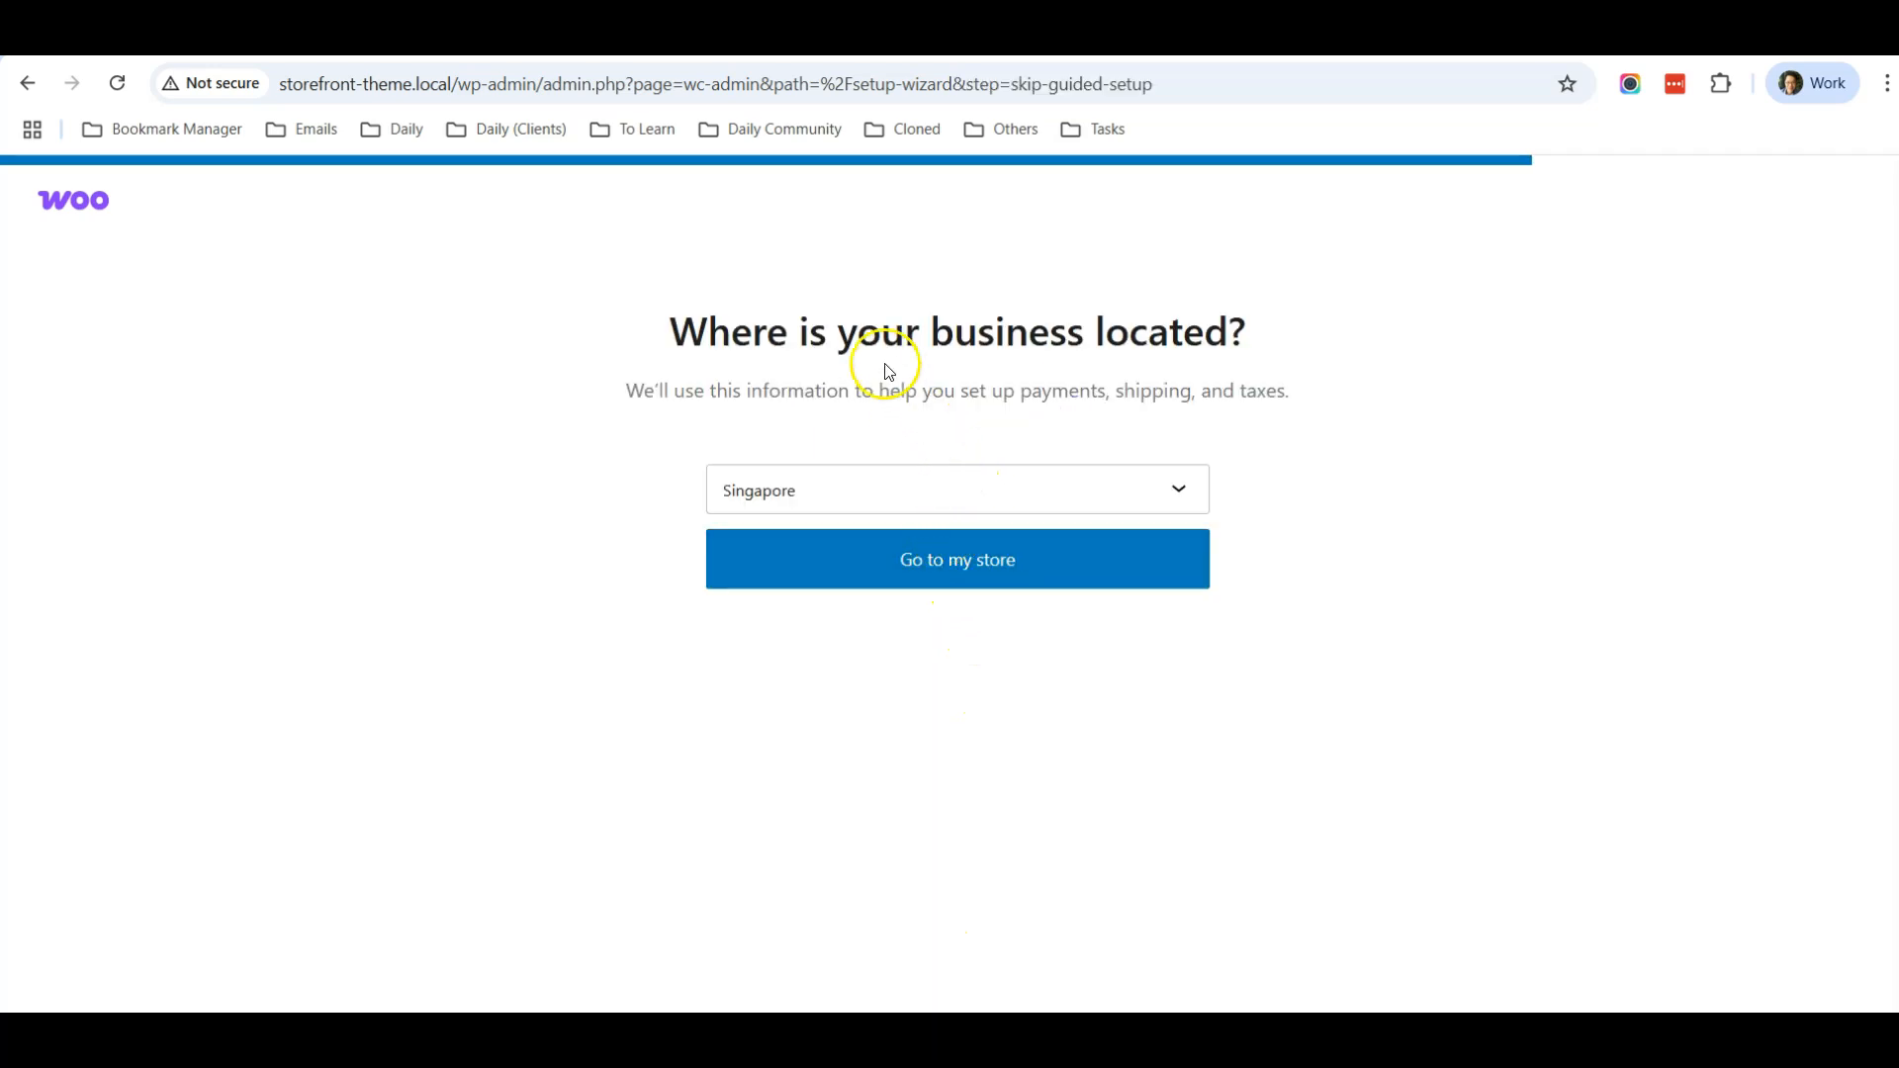
click(947, 556)
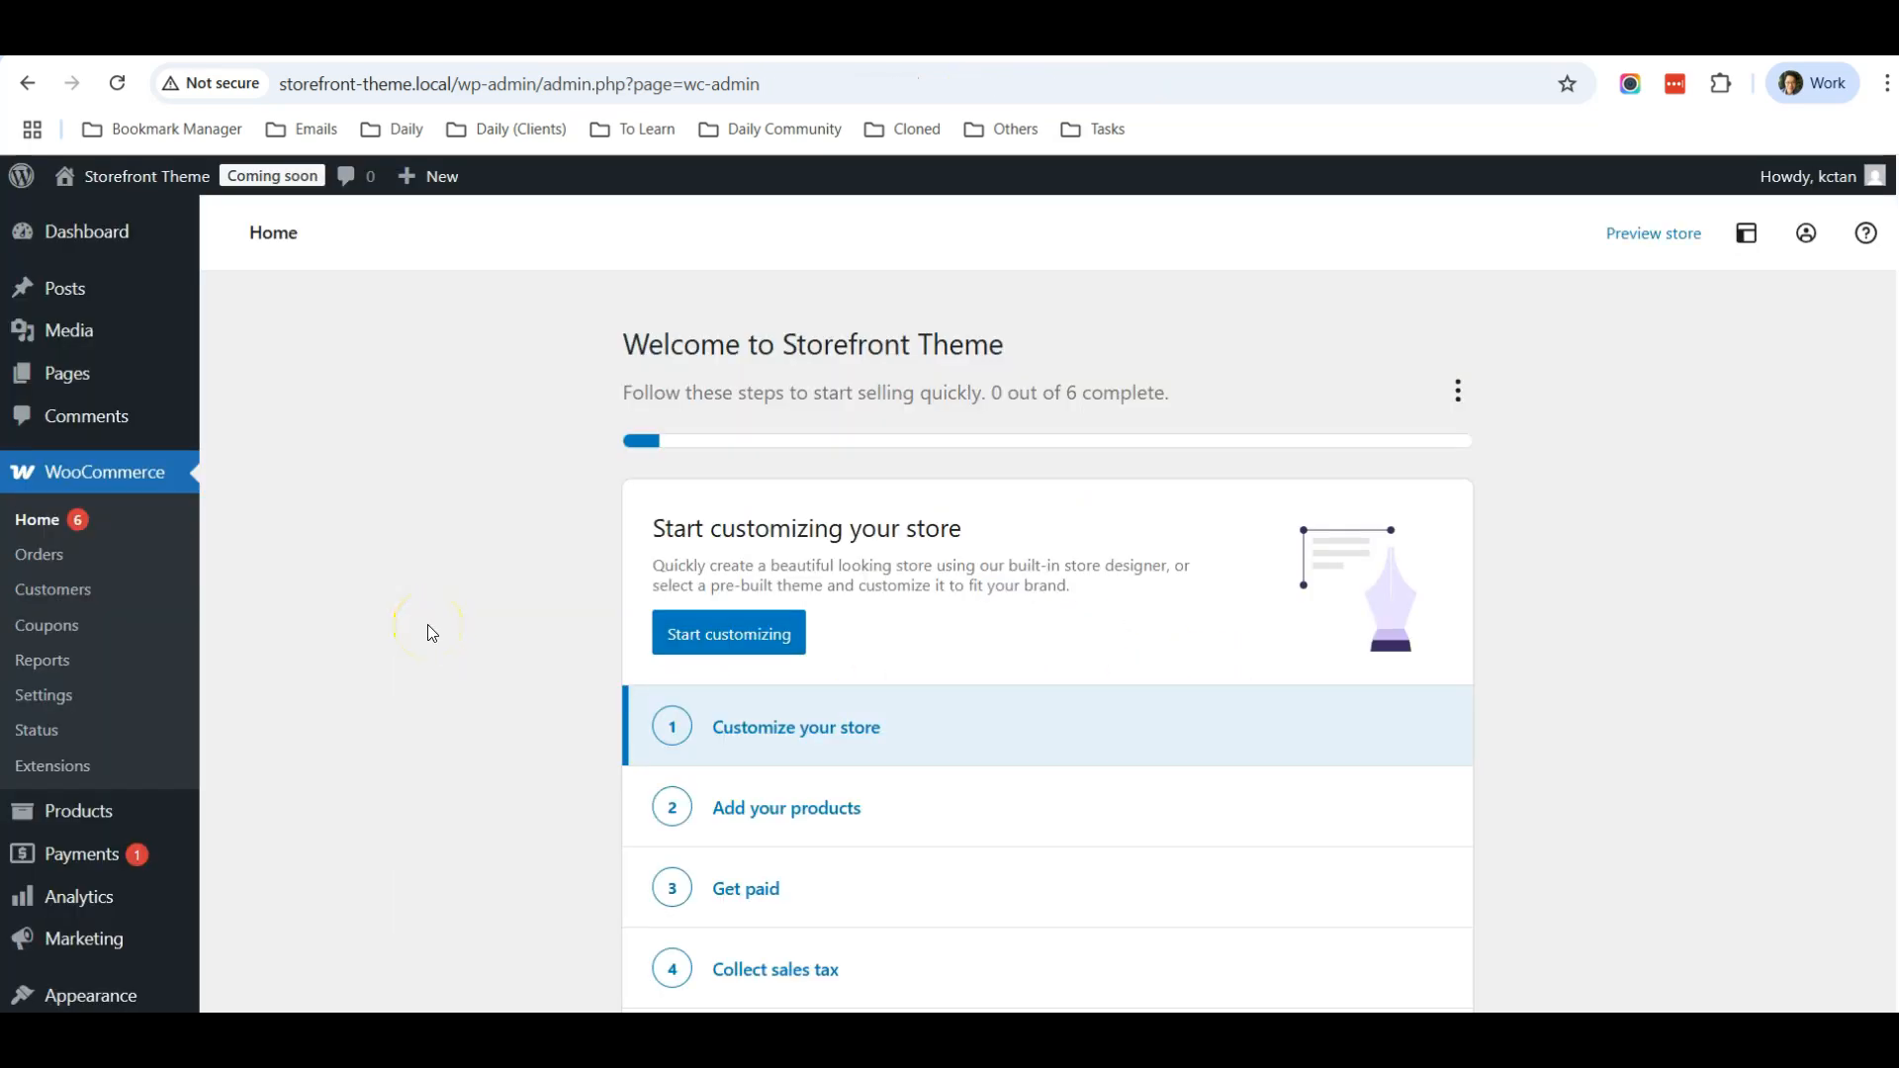
Step: Examine the store setup checklist on the WooCommerce home page, from customizing the store to launching it
scroll(433, 633, down, 4)
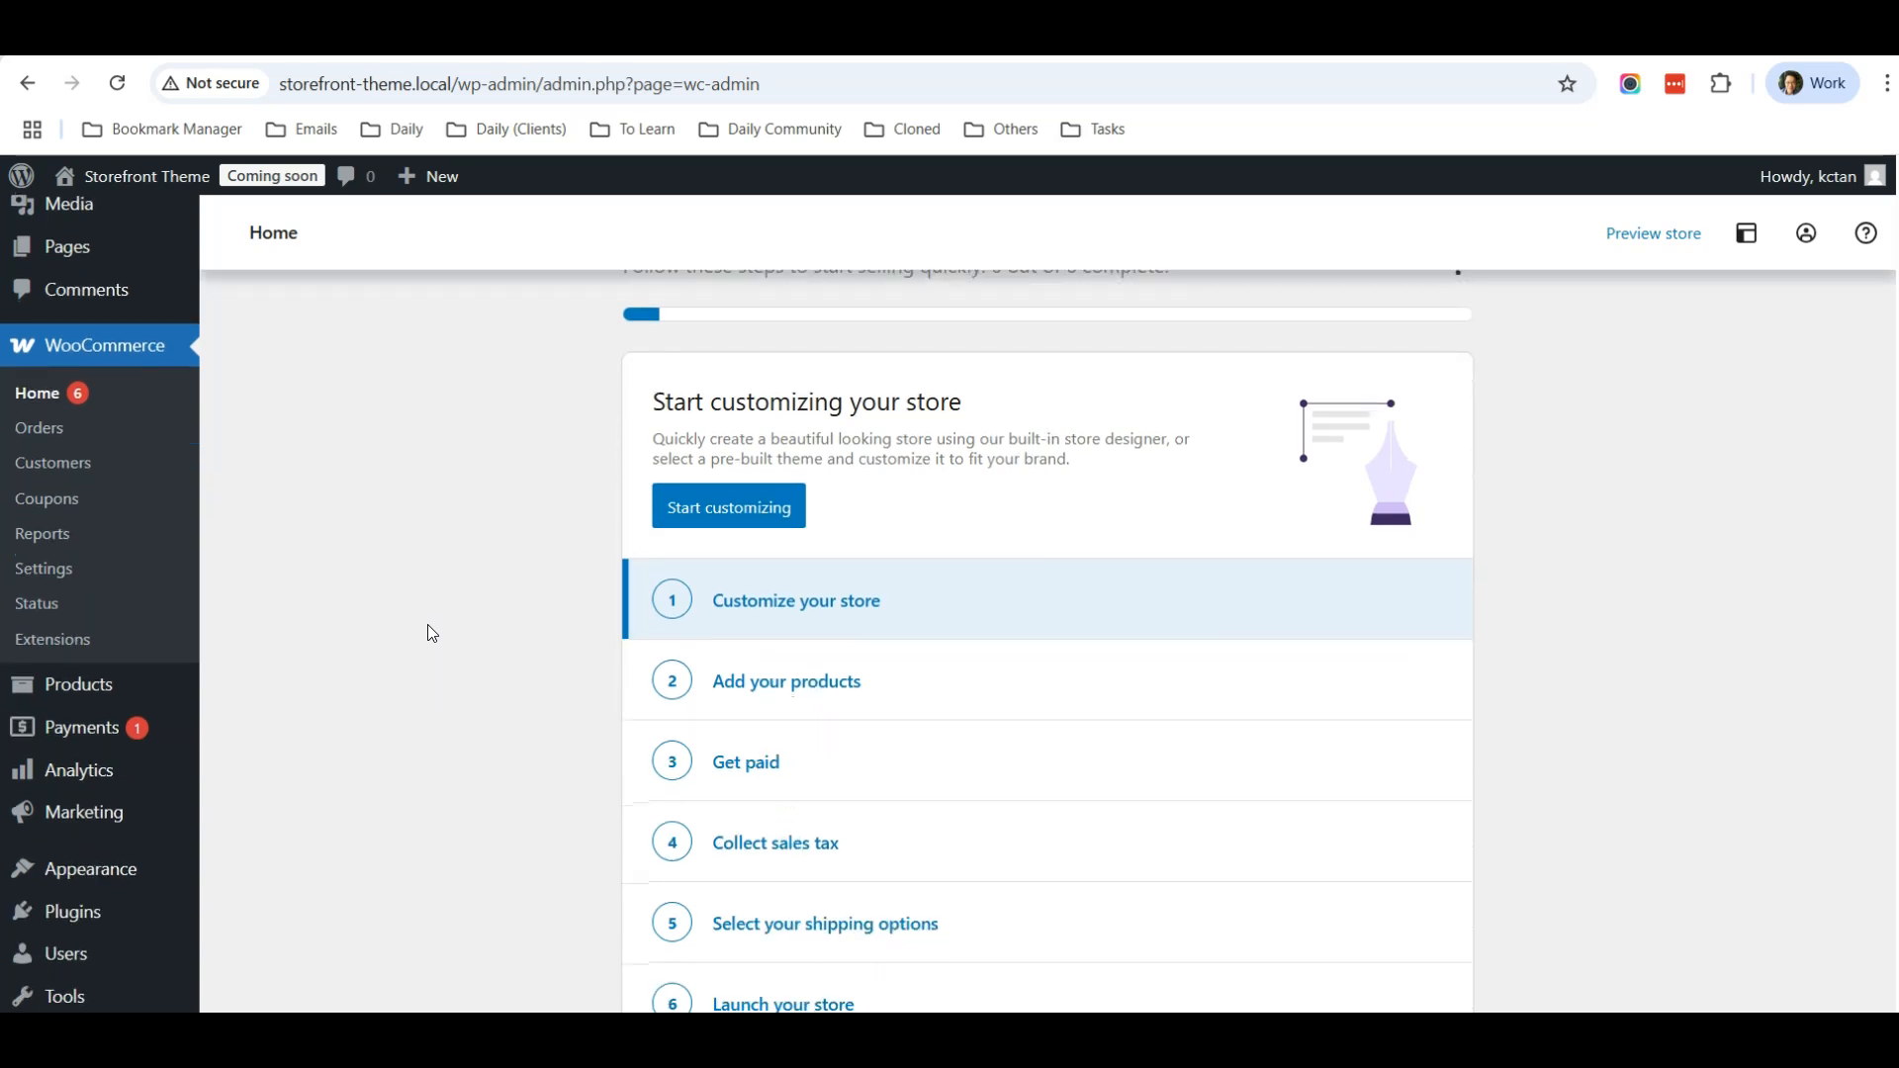
scroll(432, 633, up, 4)
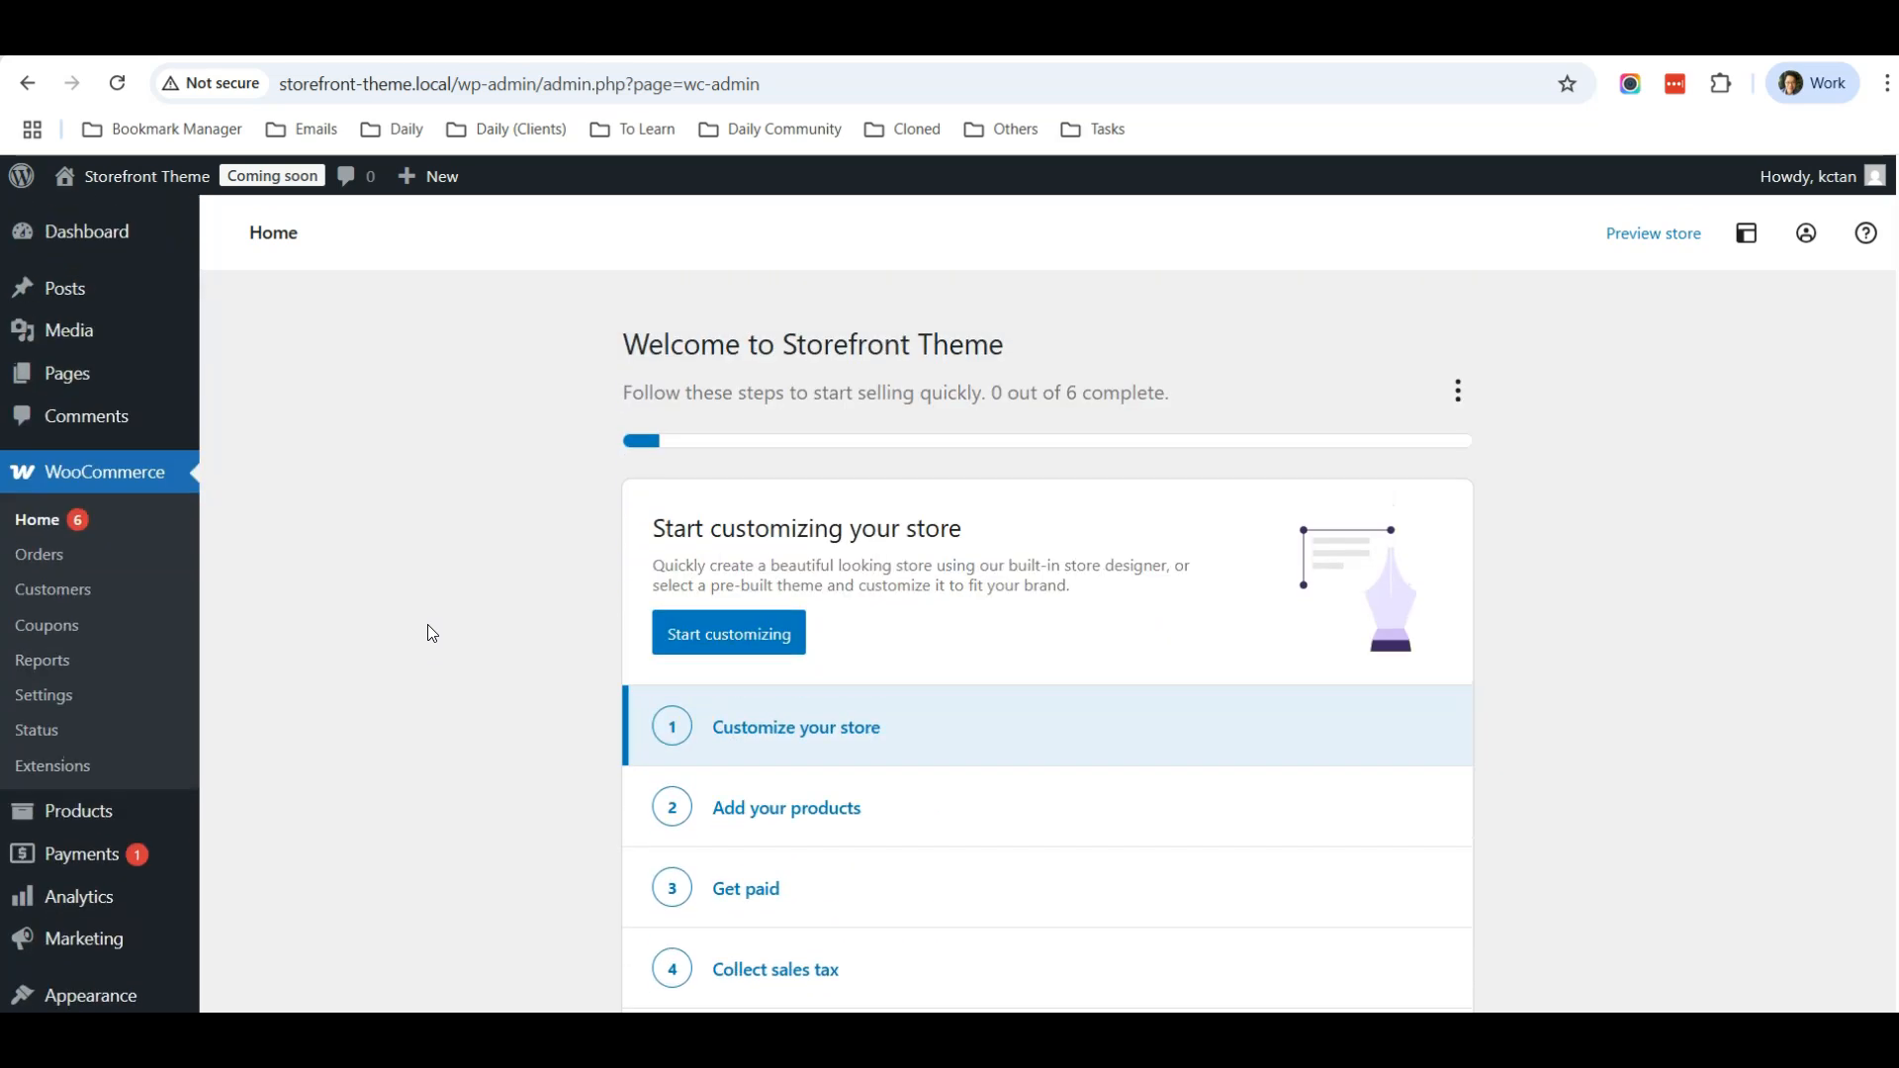
scroll(432, 633, down, 4)
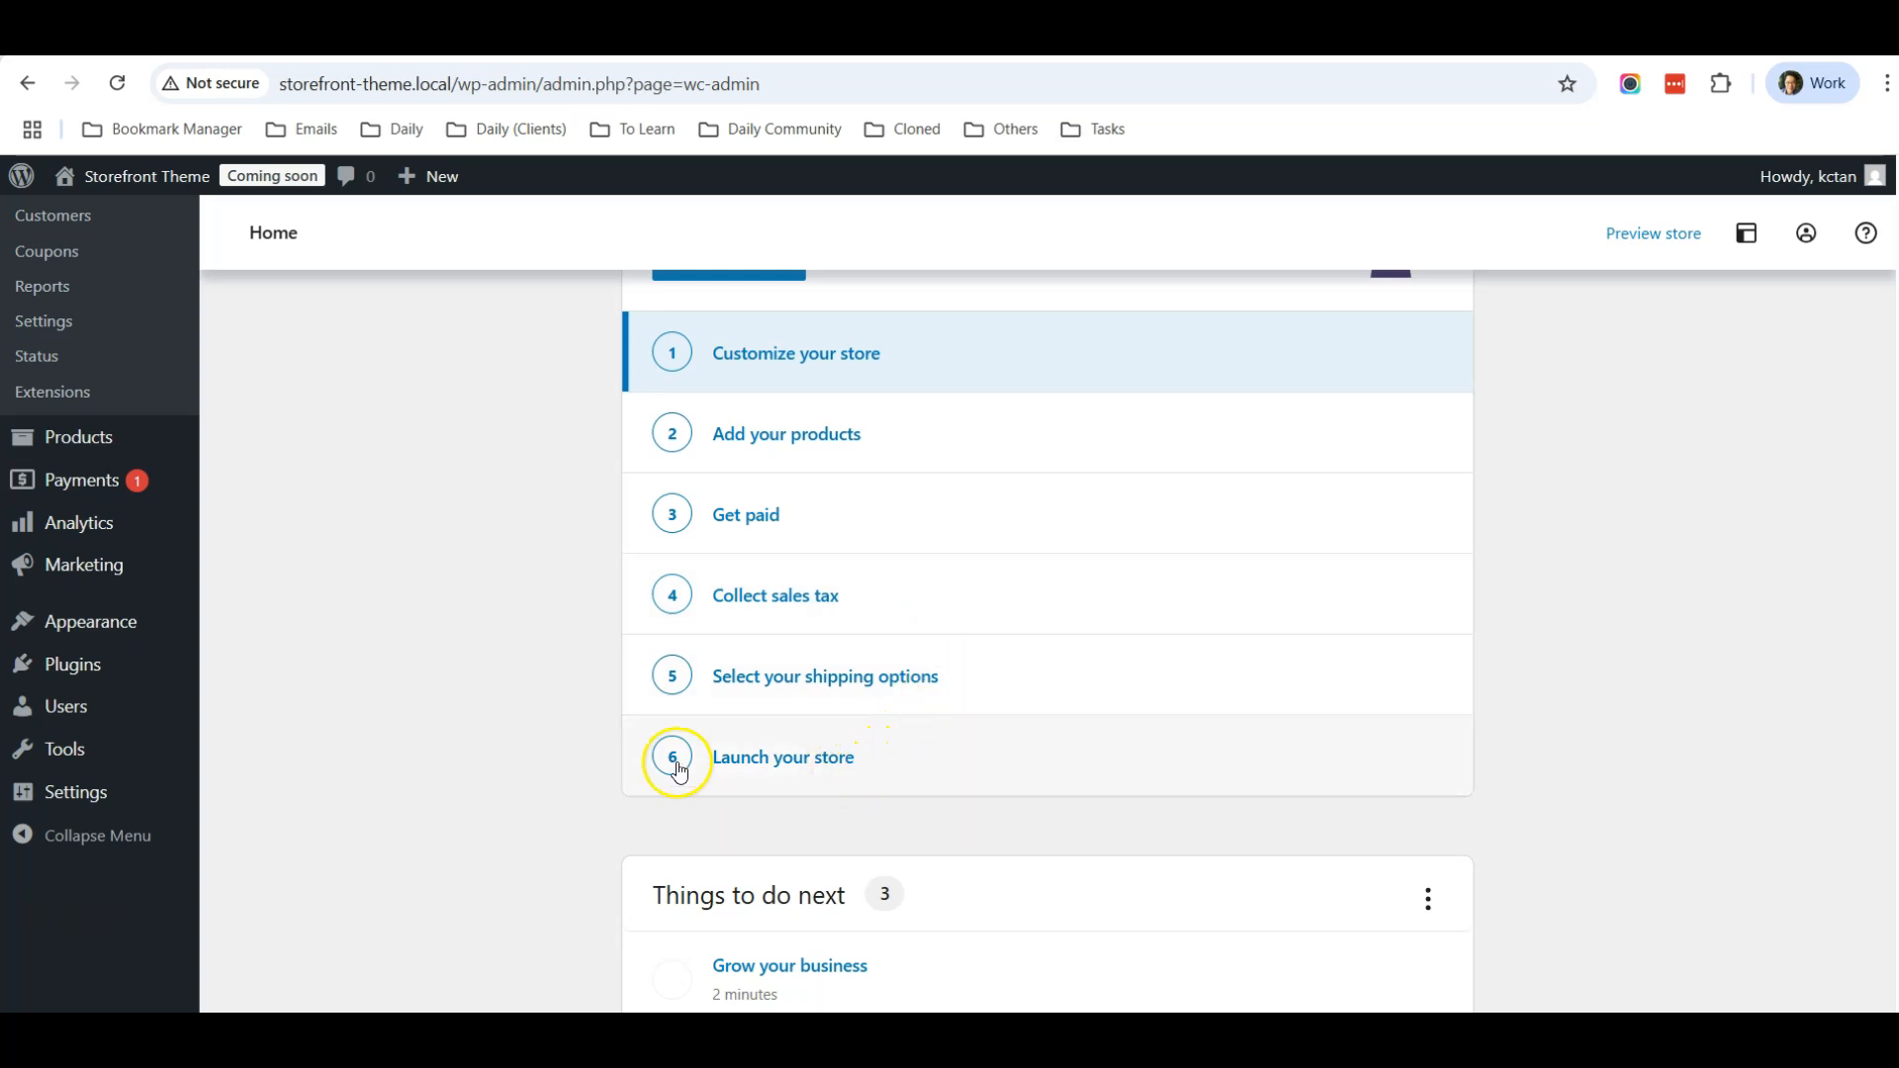
scroll(411, 756, up, 1)
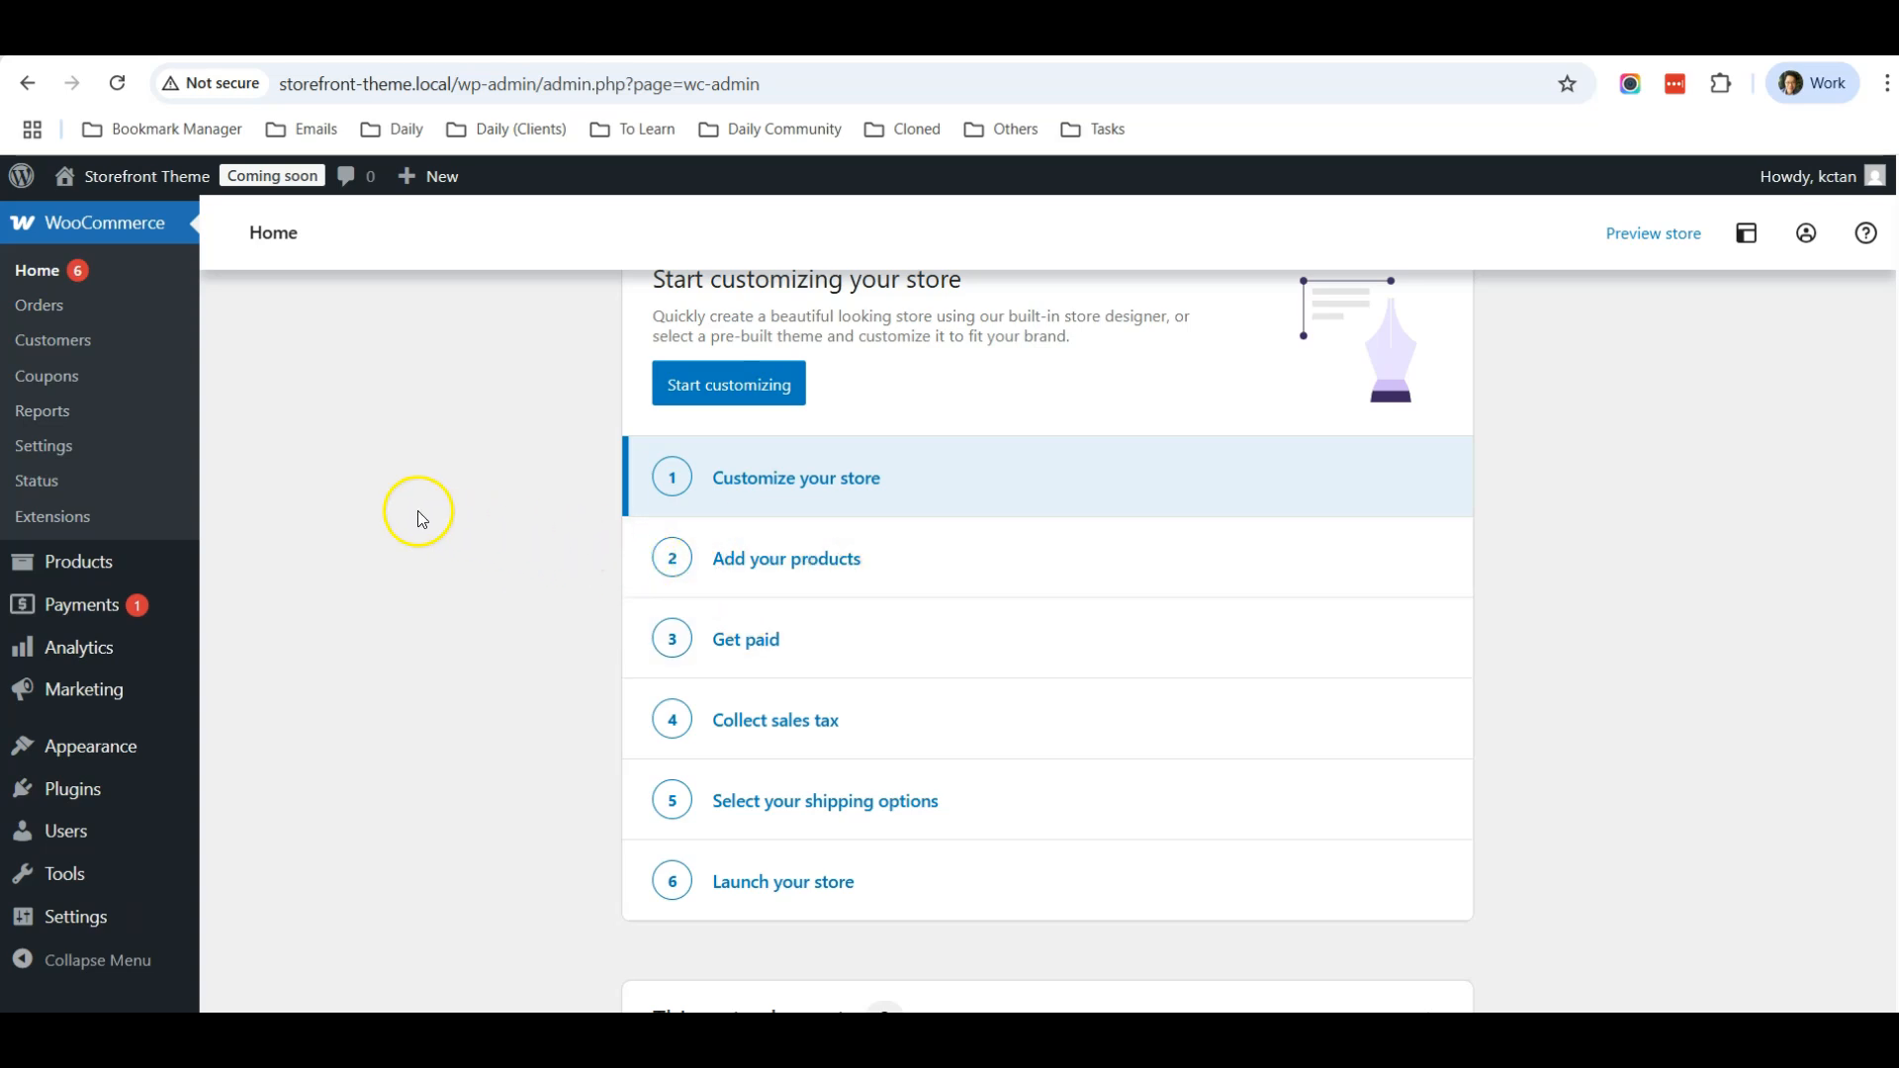
mouse_move(90, 575)
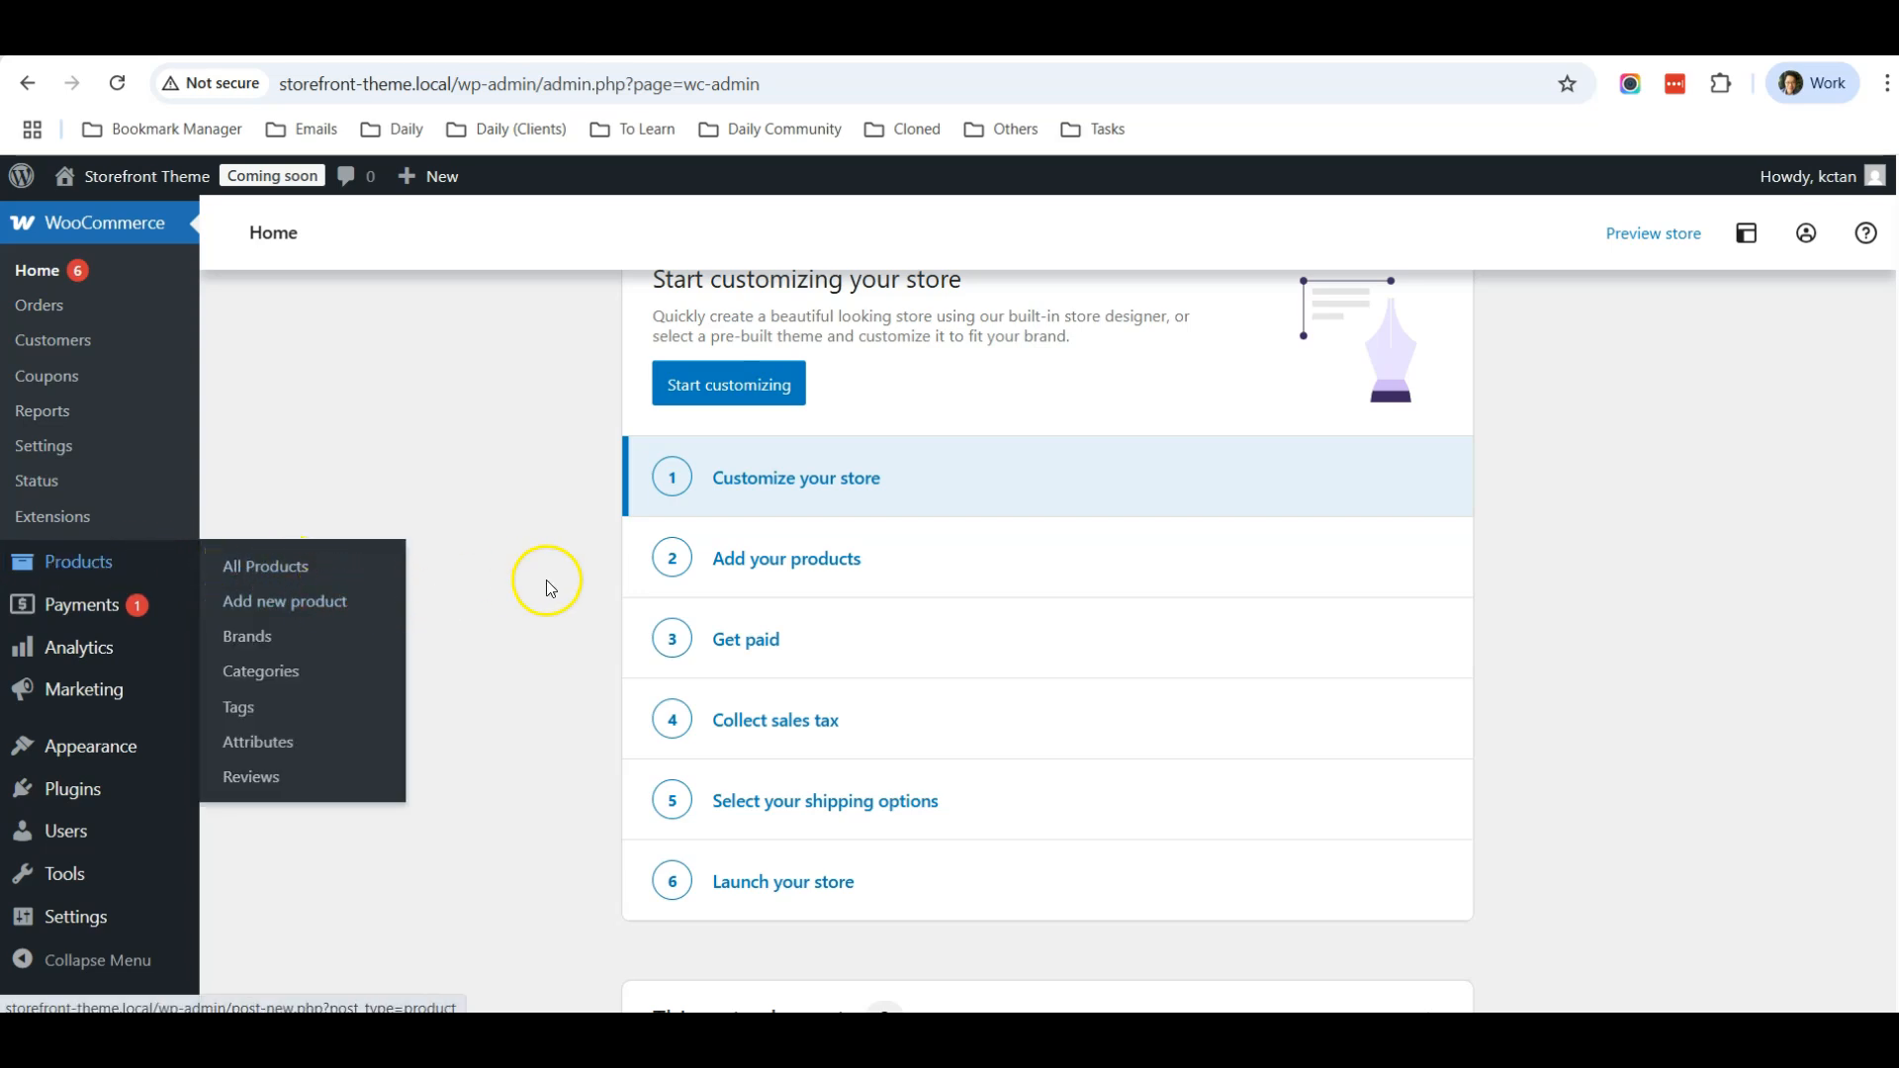
scroll(500, 560, down, 1)
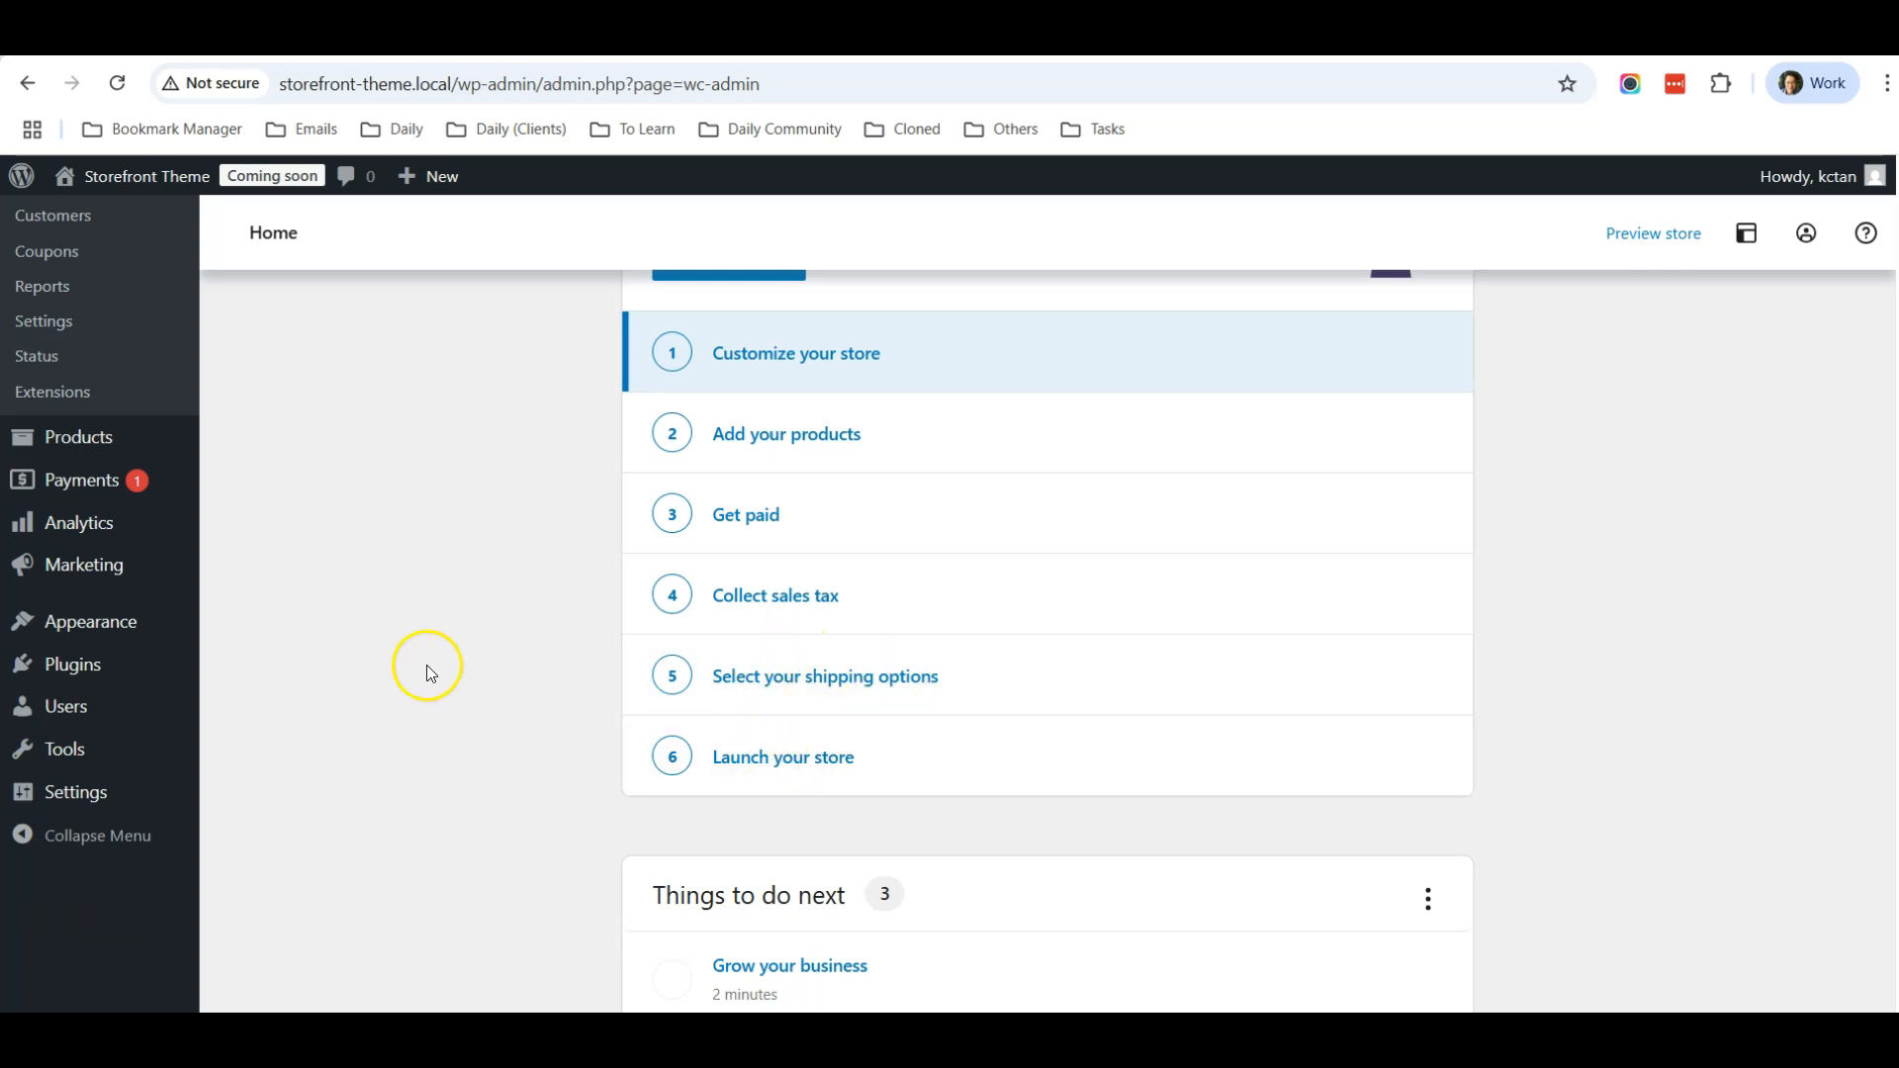
scroll(514, 649, up, 3)
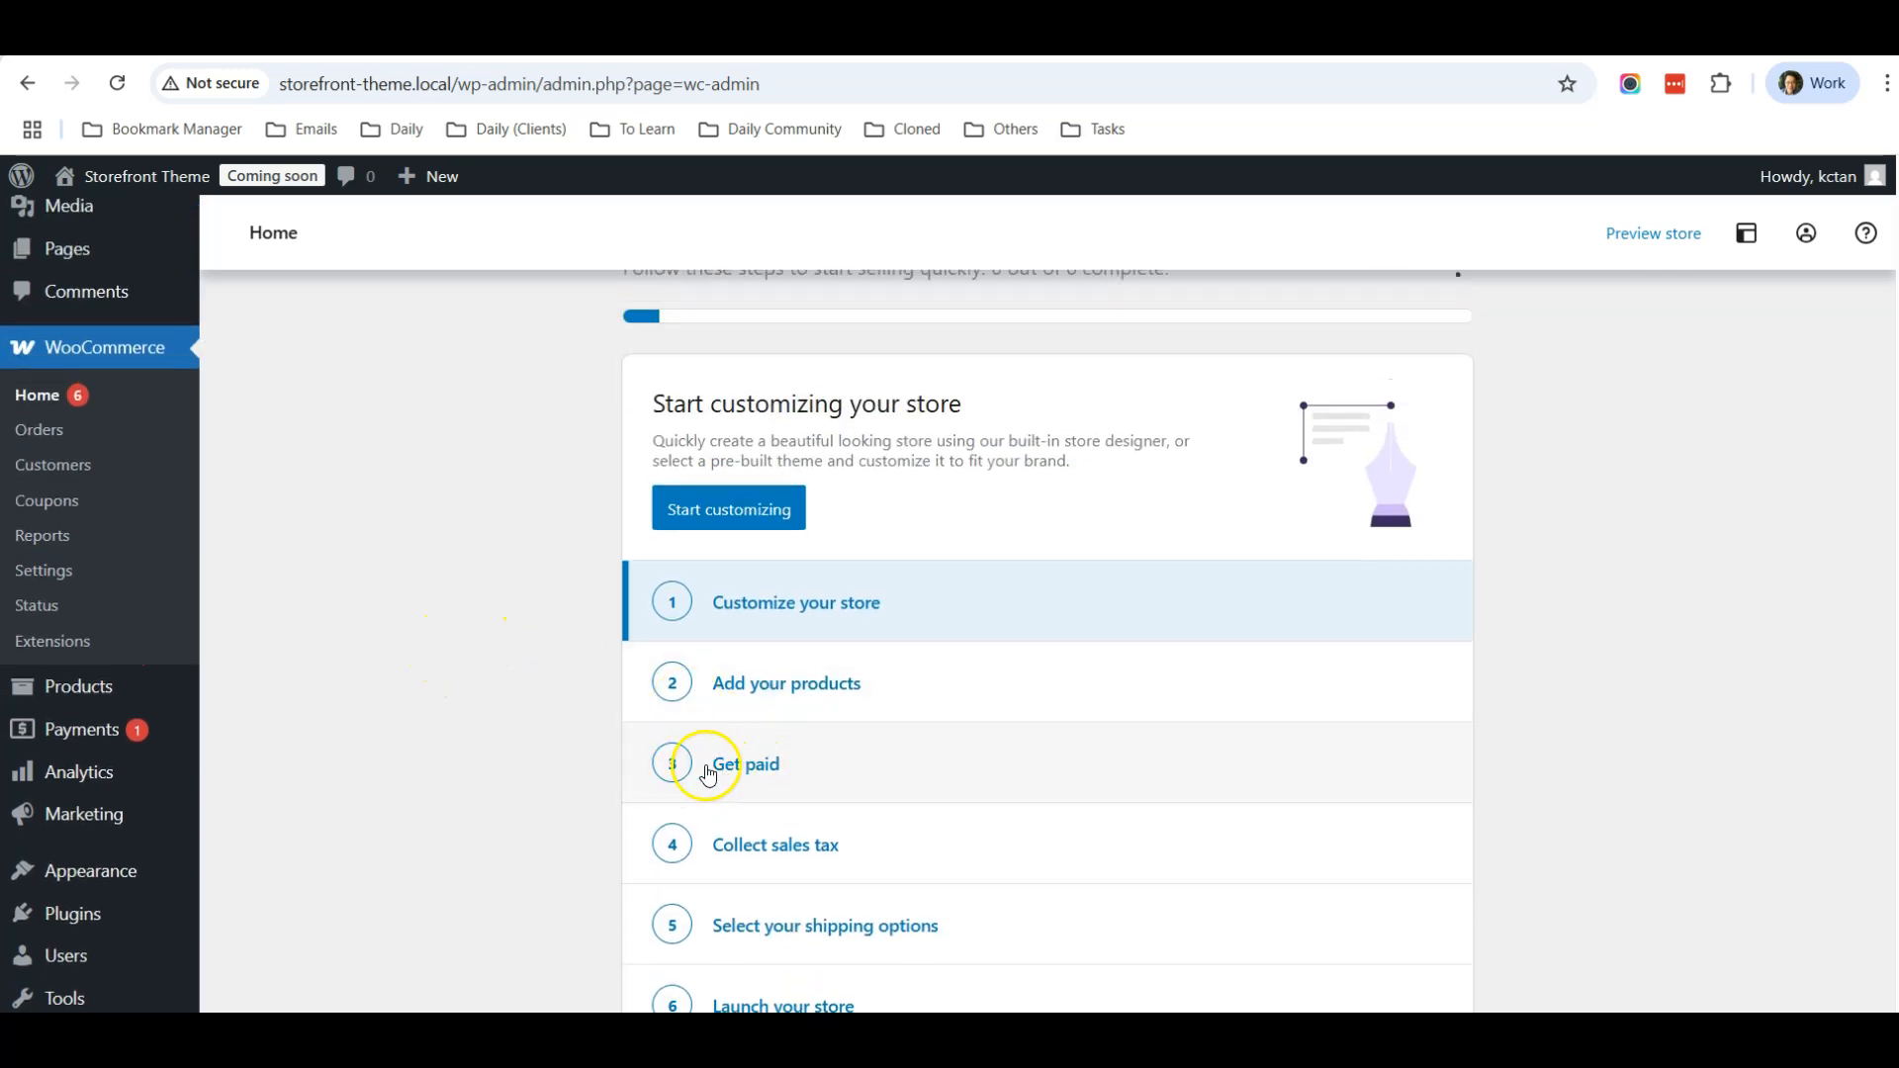
scroll(376, 566, up, 2)
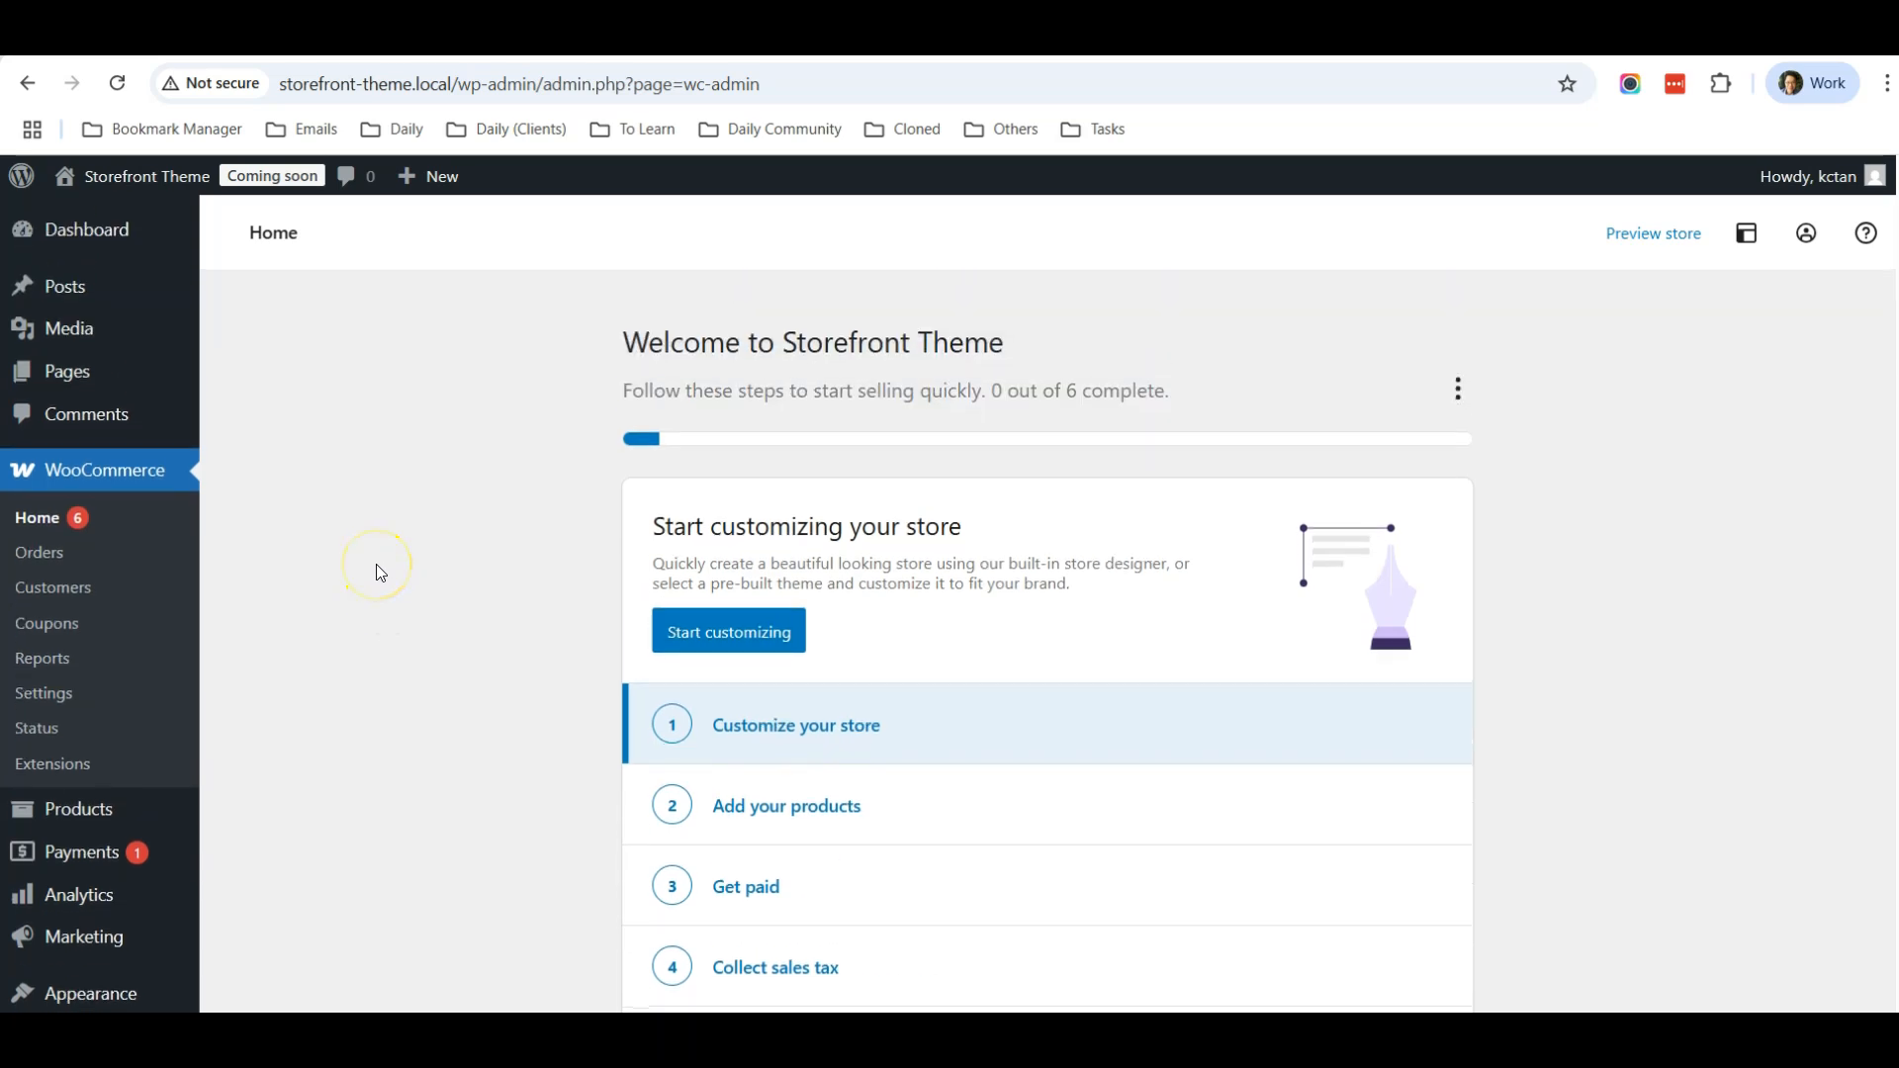
scroll(376, 564, down, 2)
scroll(509, 743, down, 1)
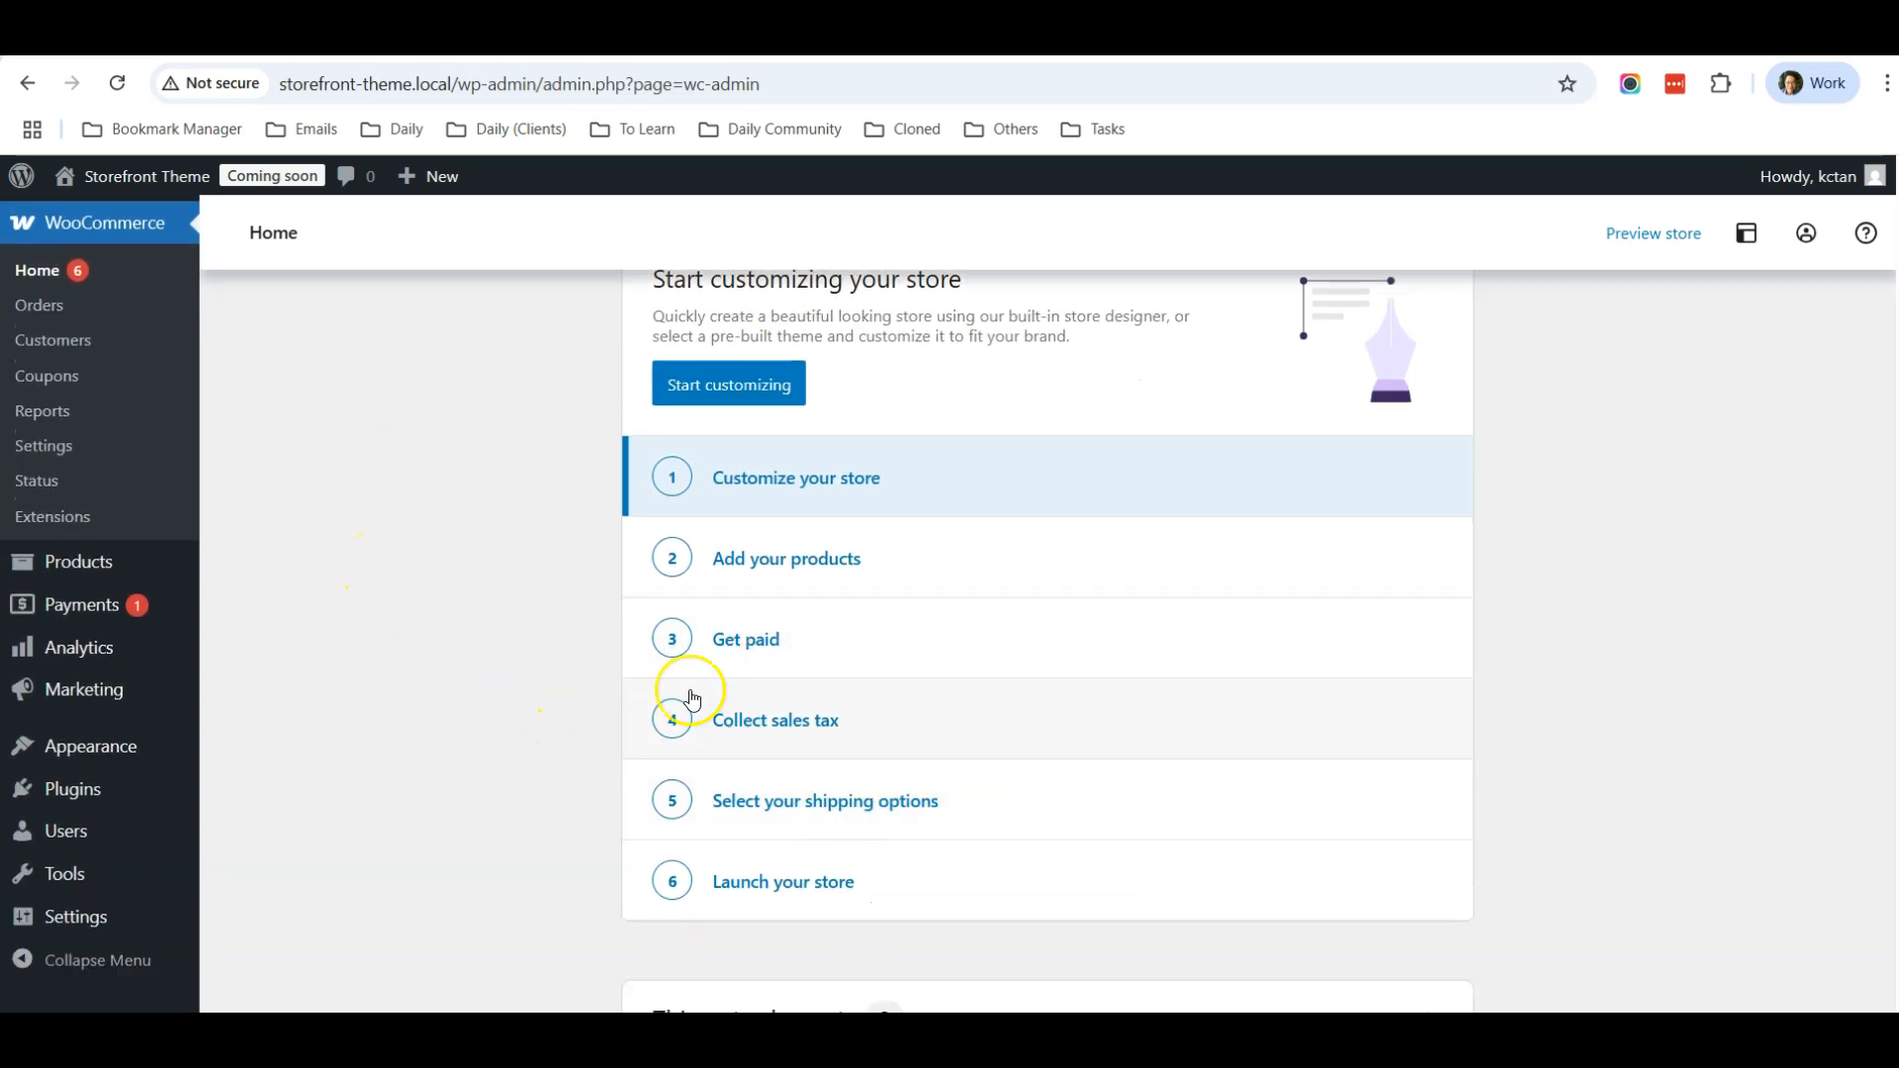
scroll(497, 608, up, 2)
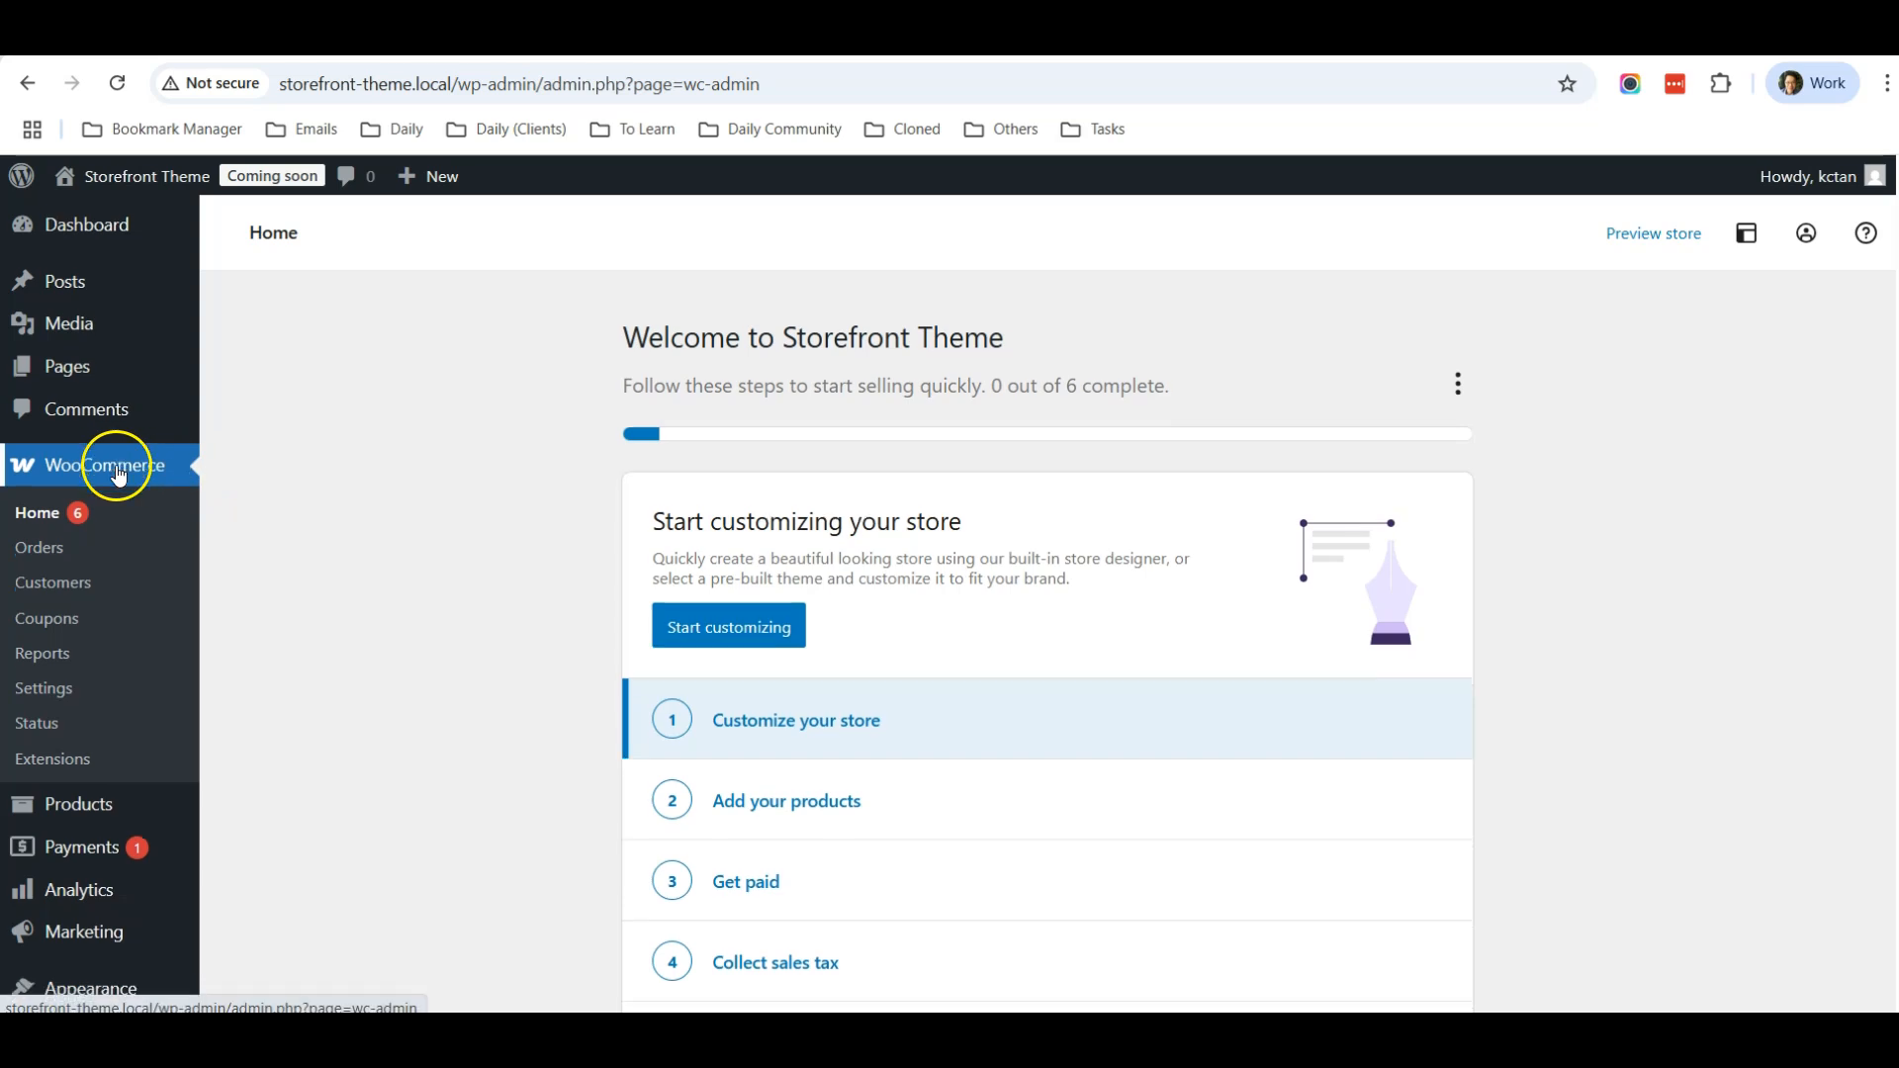
Step: Open the WooCommerce general settings and fill in the store's street address without the unit number in Address line 1
scroll(109, 490, down, 1)
click(53, 571)
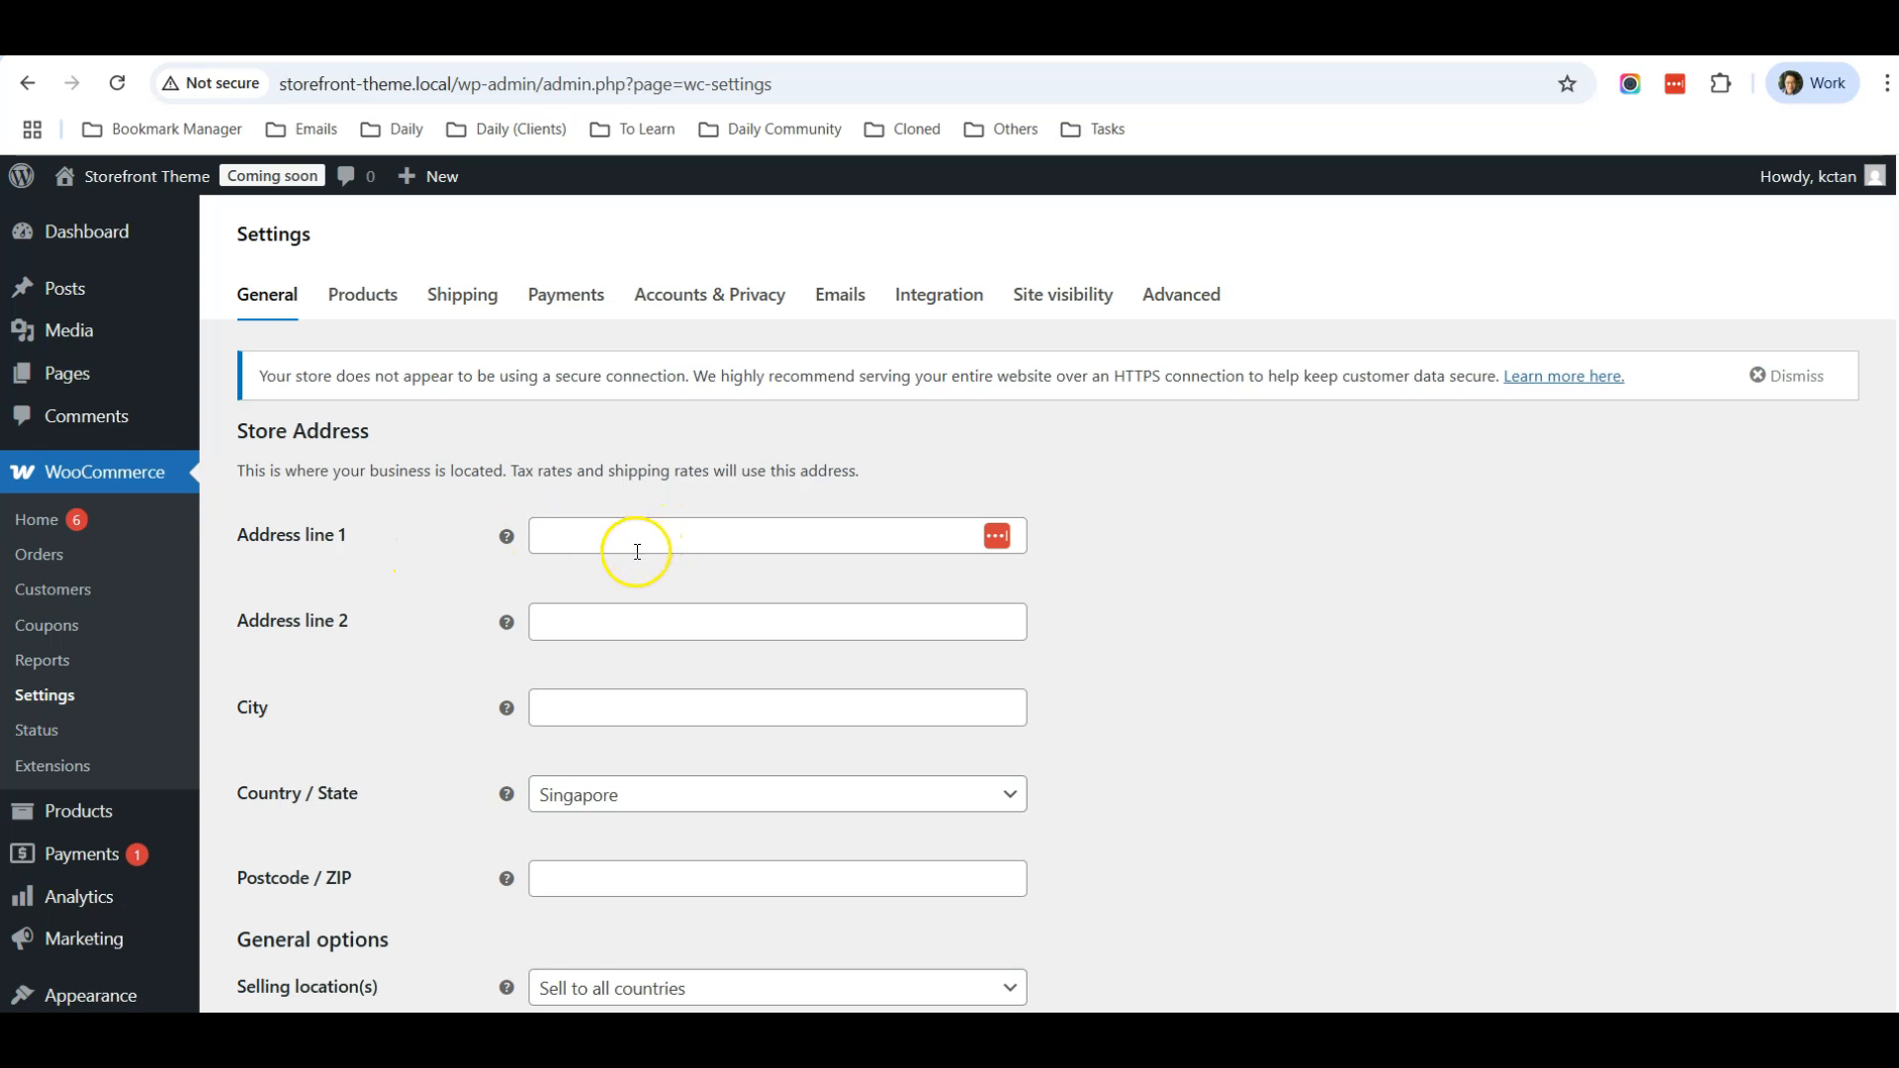
click(597, 536)
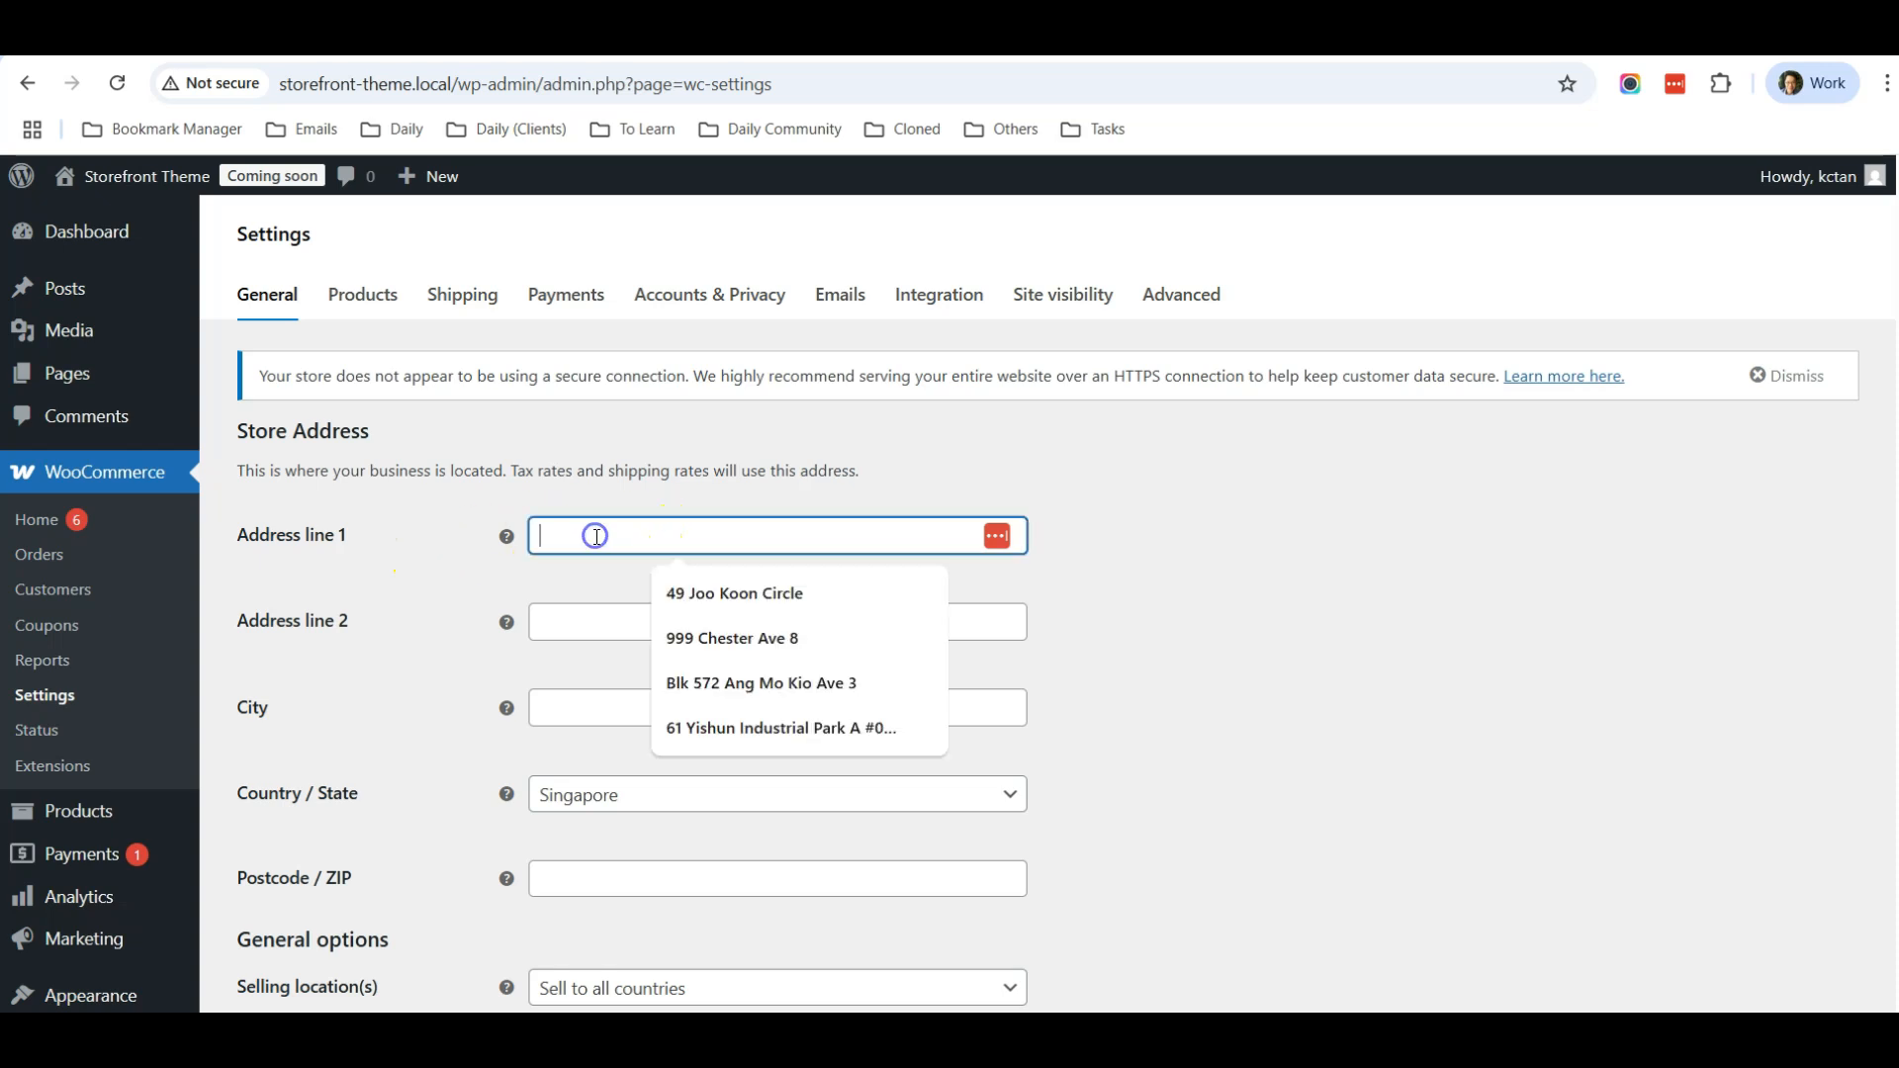
click(776, 730)
drag(796, 536, 811, 536)
Step: Fill in the city and postcode of the store address from the saved suggestions
click(562, 715)
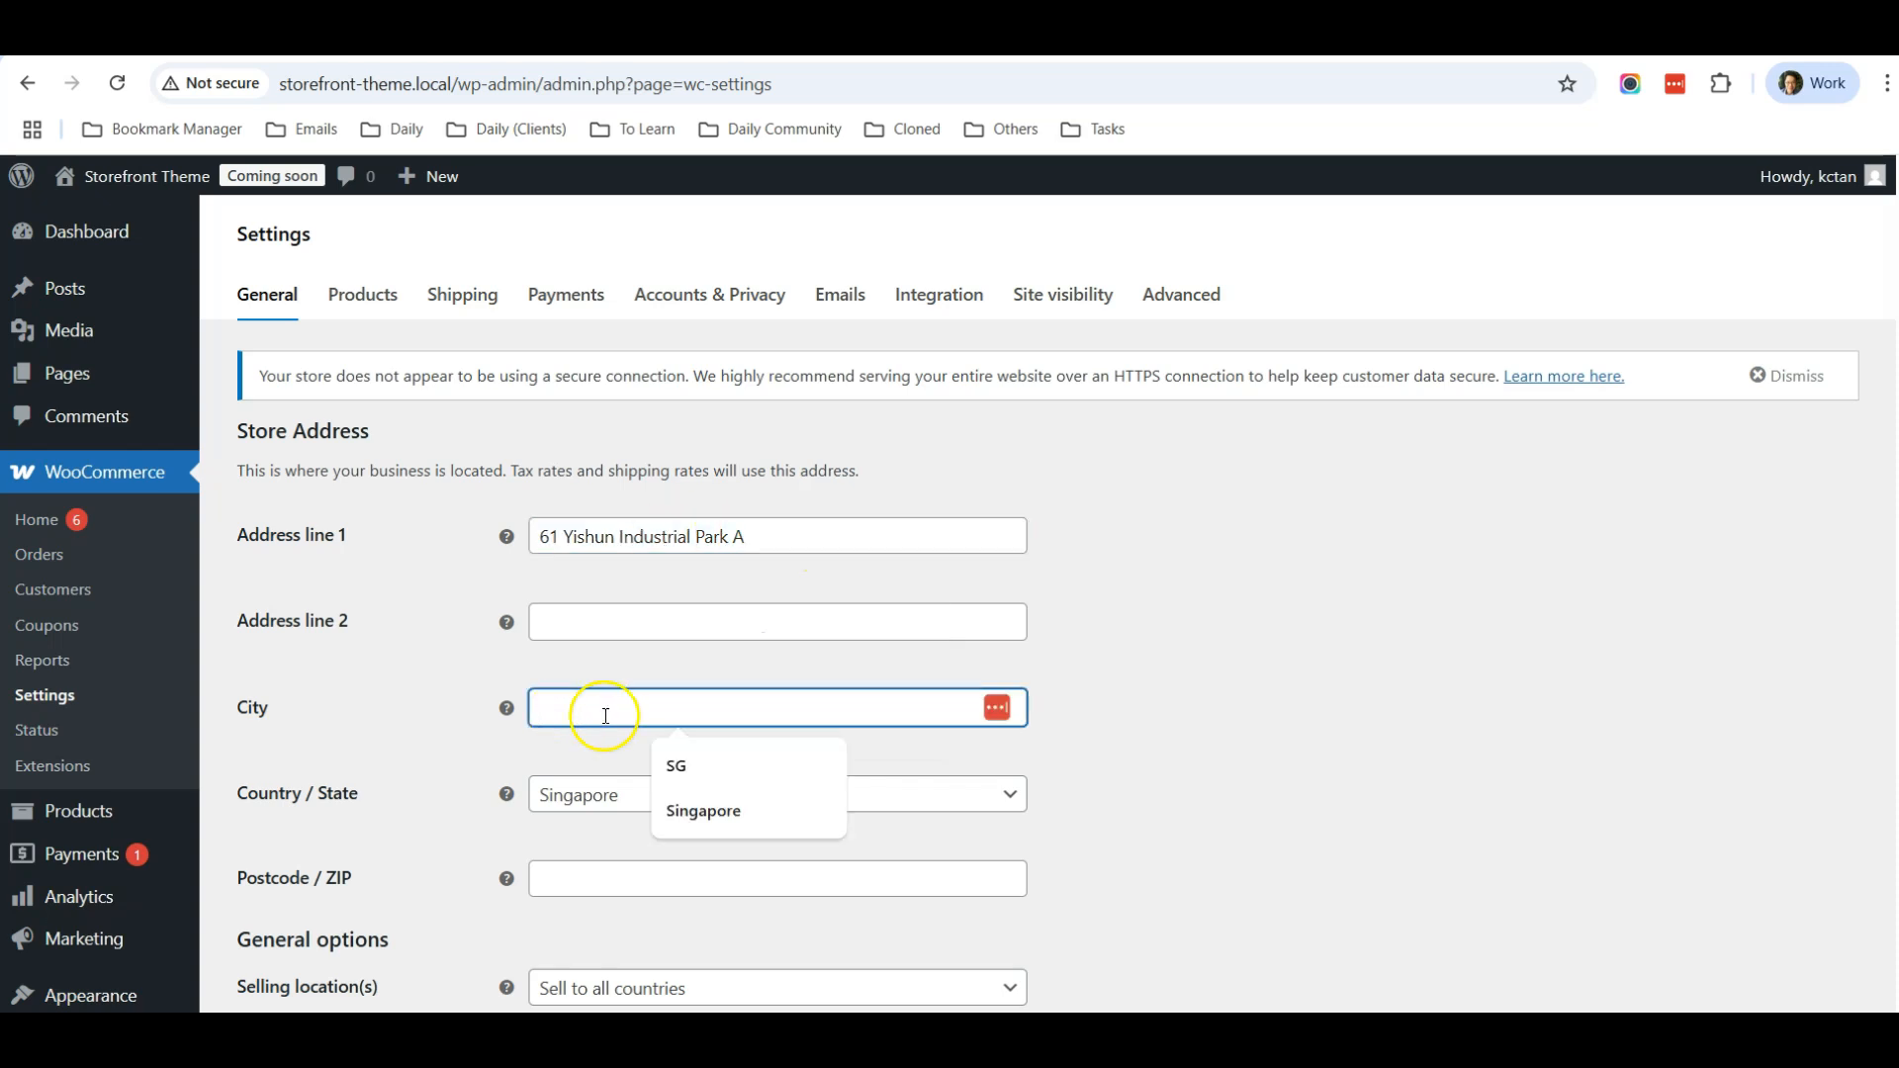
click(780, 765)
scroll(780, 752, down, 3)
click(588, 626)
click(697, 684)
click(1203, 606)
Step: Set the selling locations to "Sell to specific countries" and add Singapore as the only country
scroll(1165, 613, down, 1)
scroll(1164, 613, down, 2)
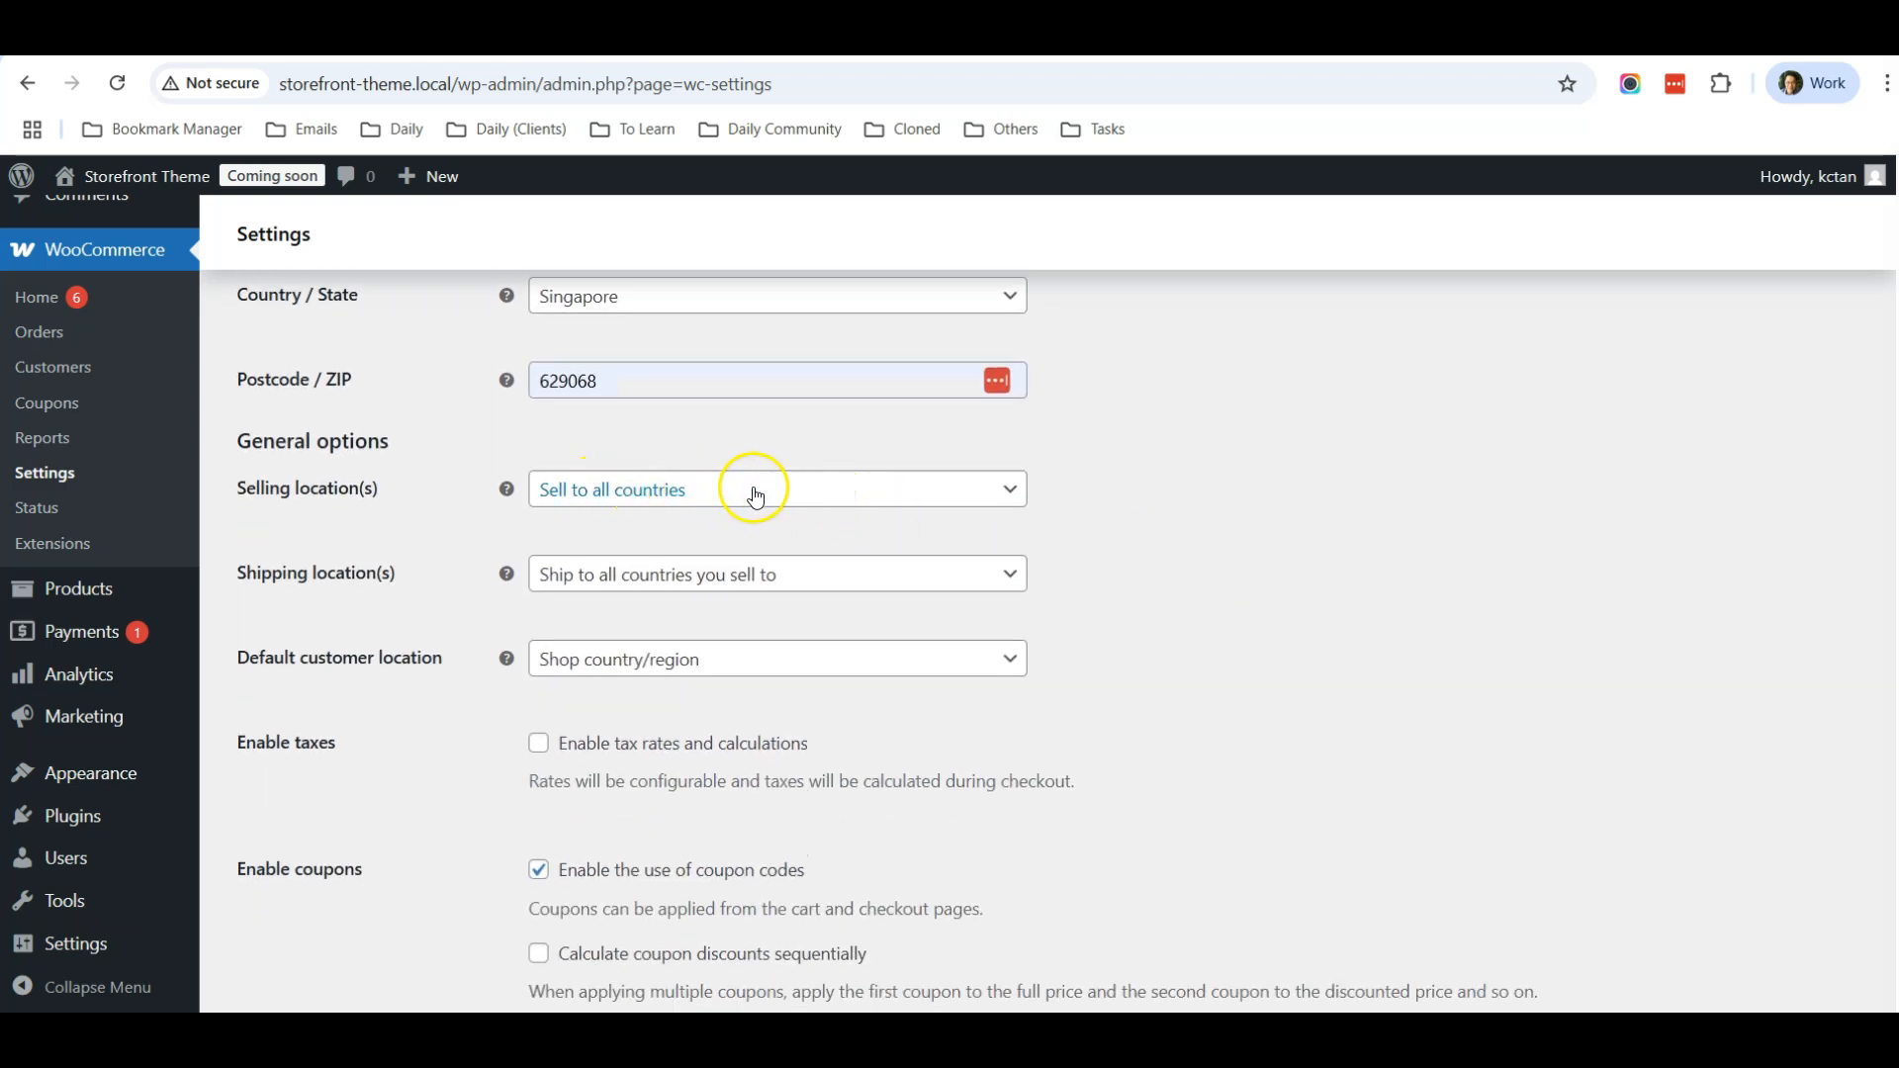
click(932, 503)
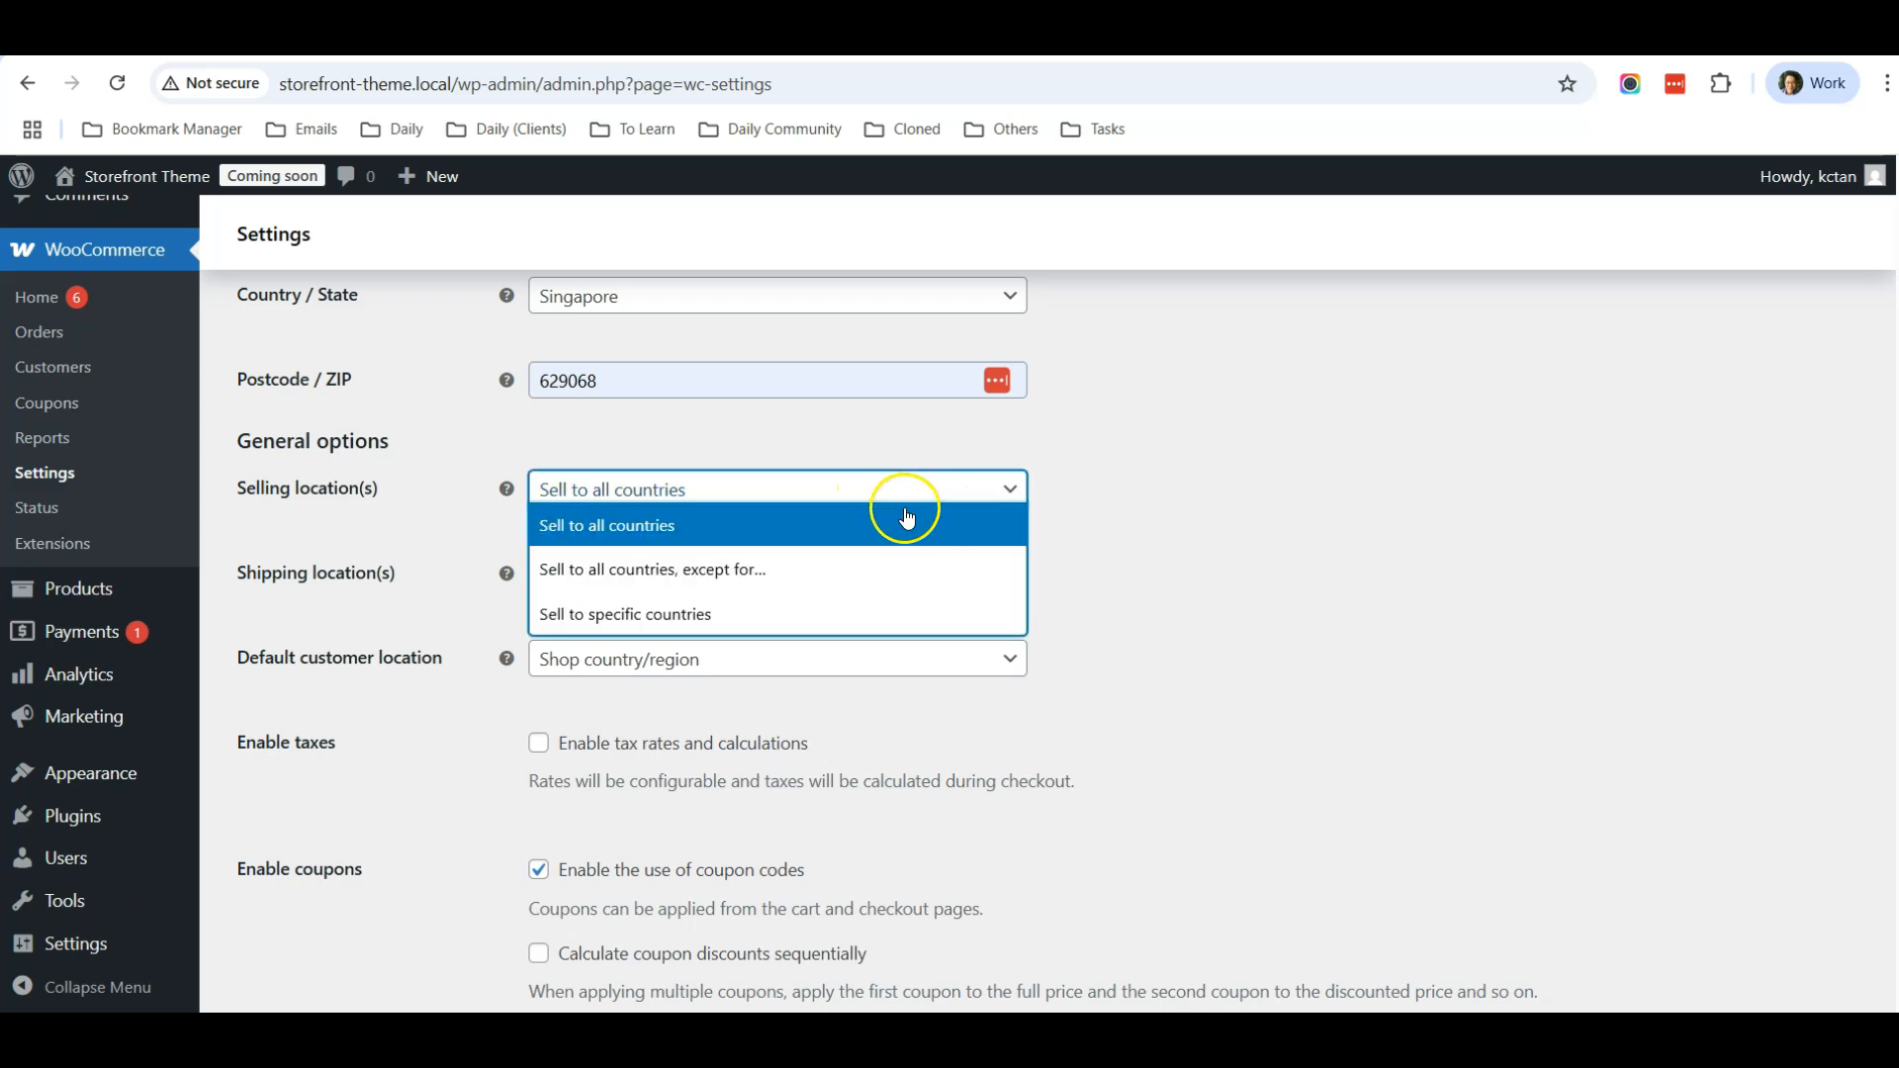
click(743, 612)
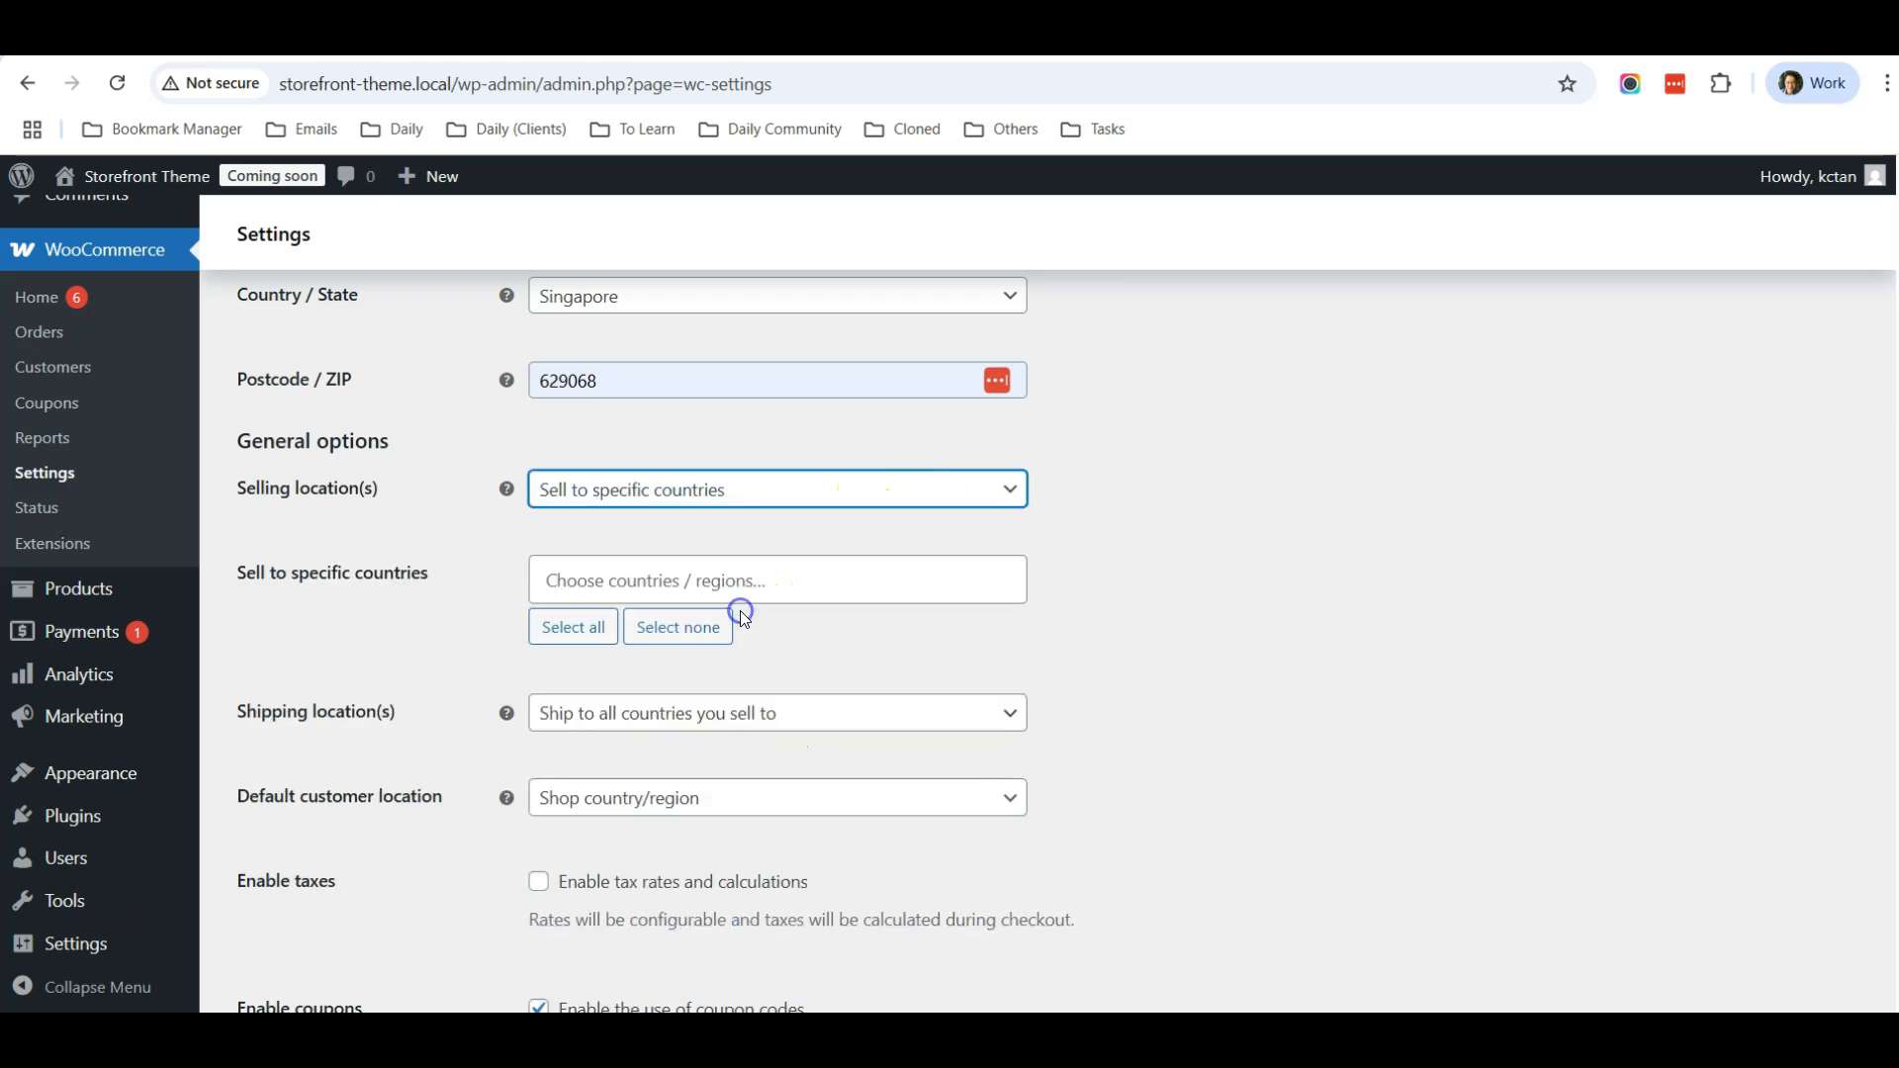
click(730, 504)
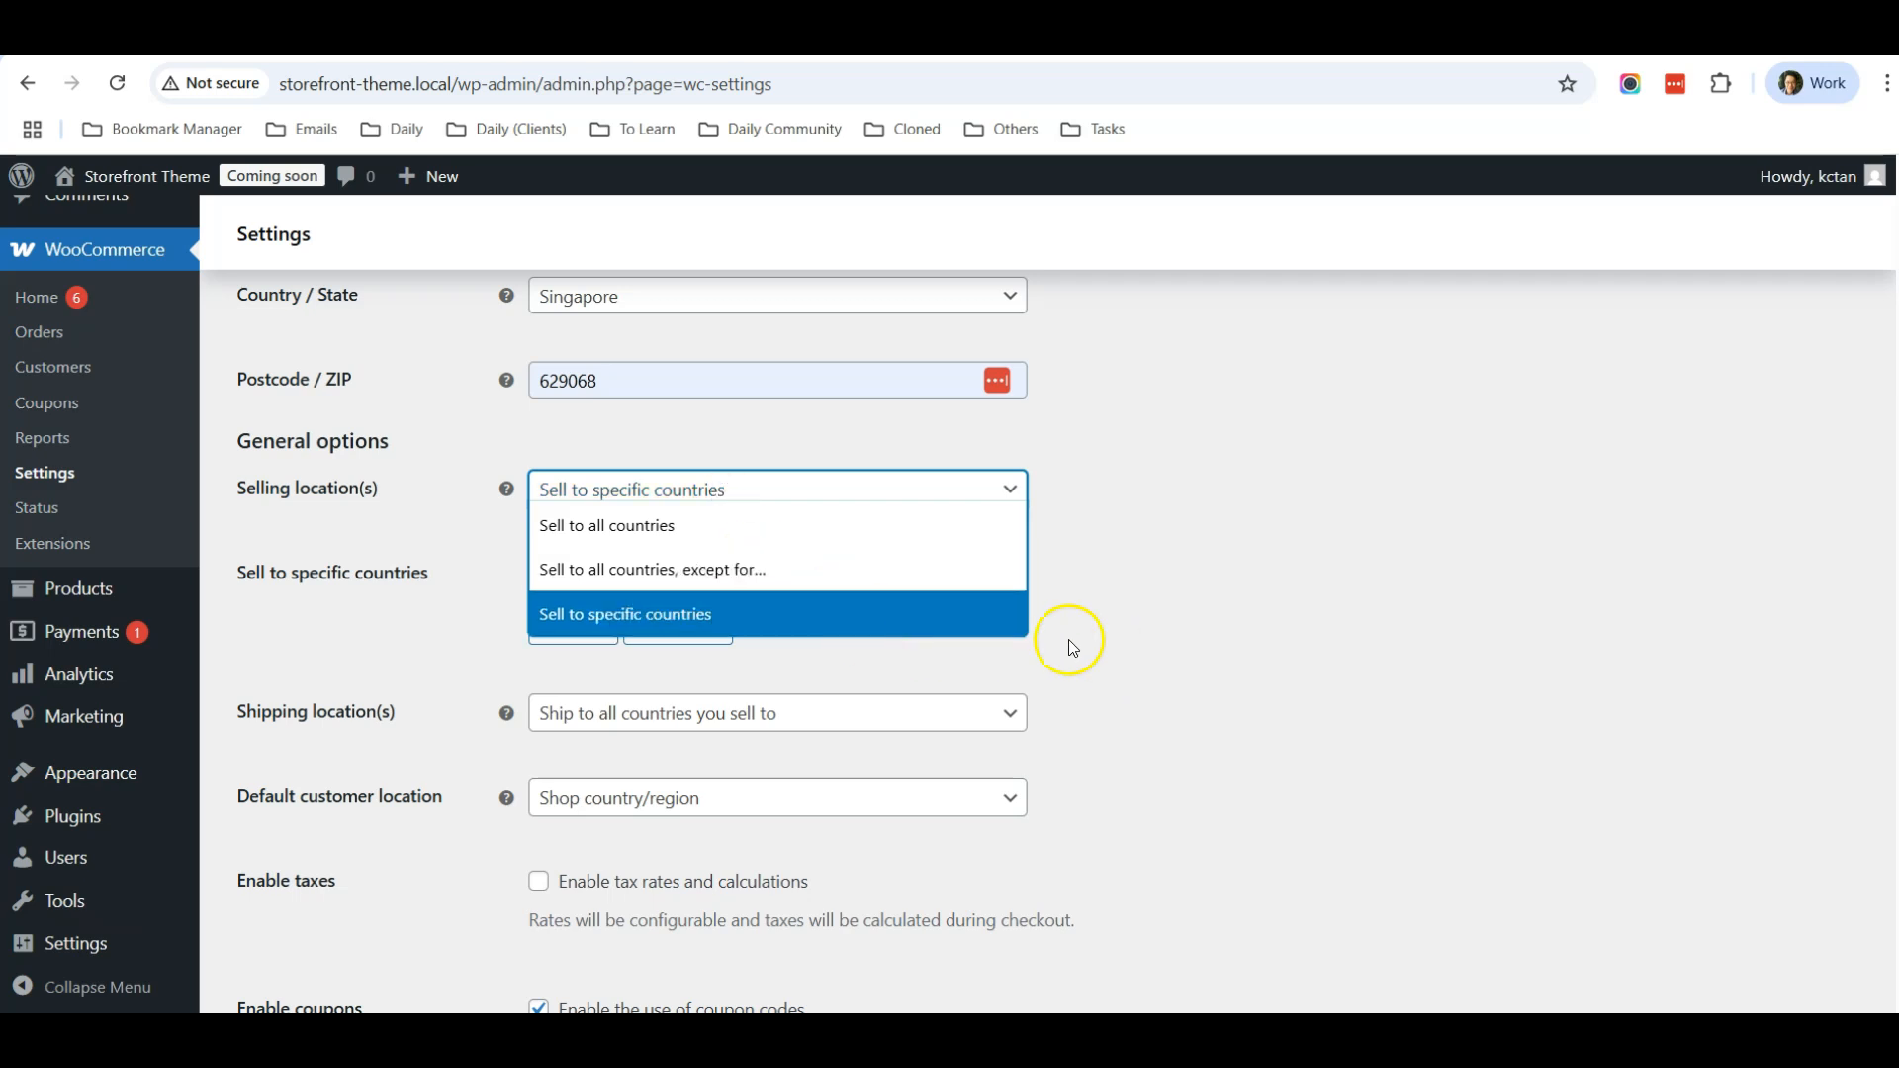
click(982, 614)
click(856, 584)
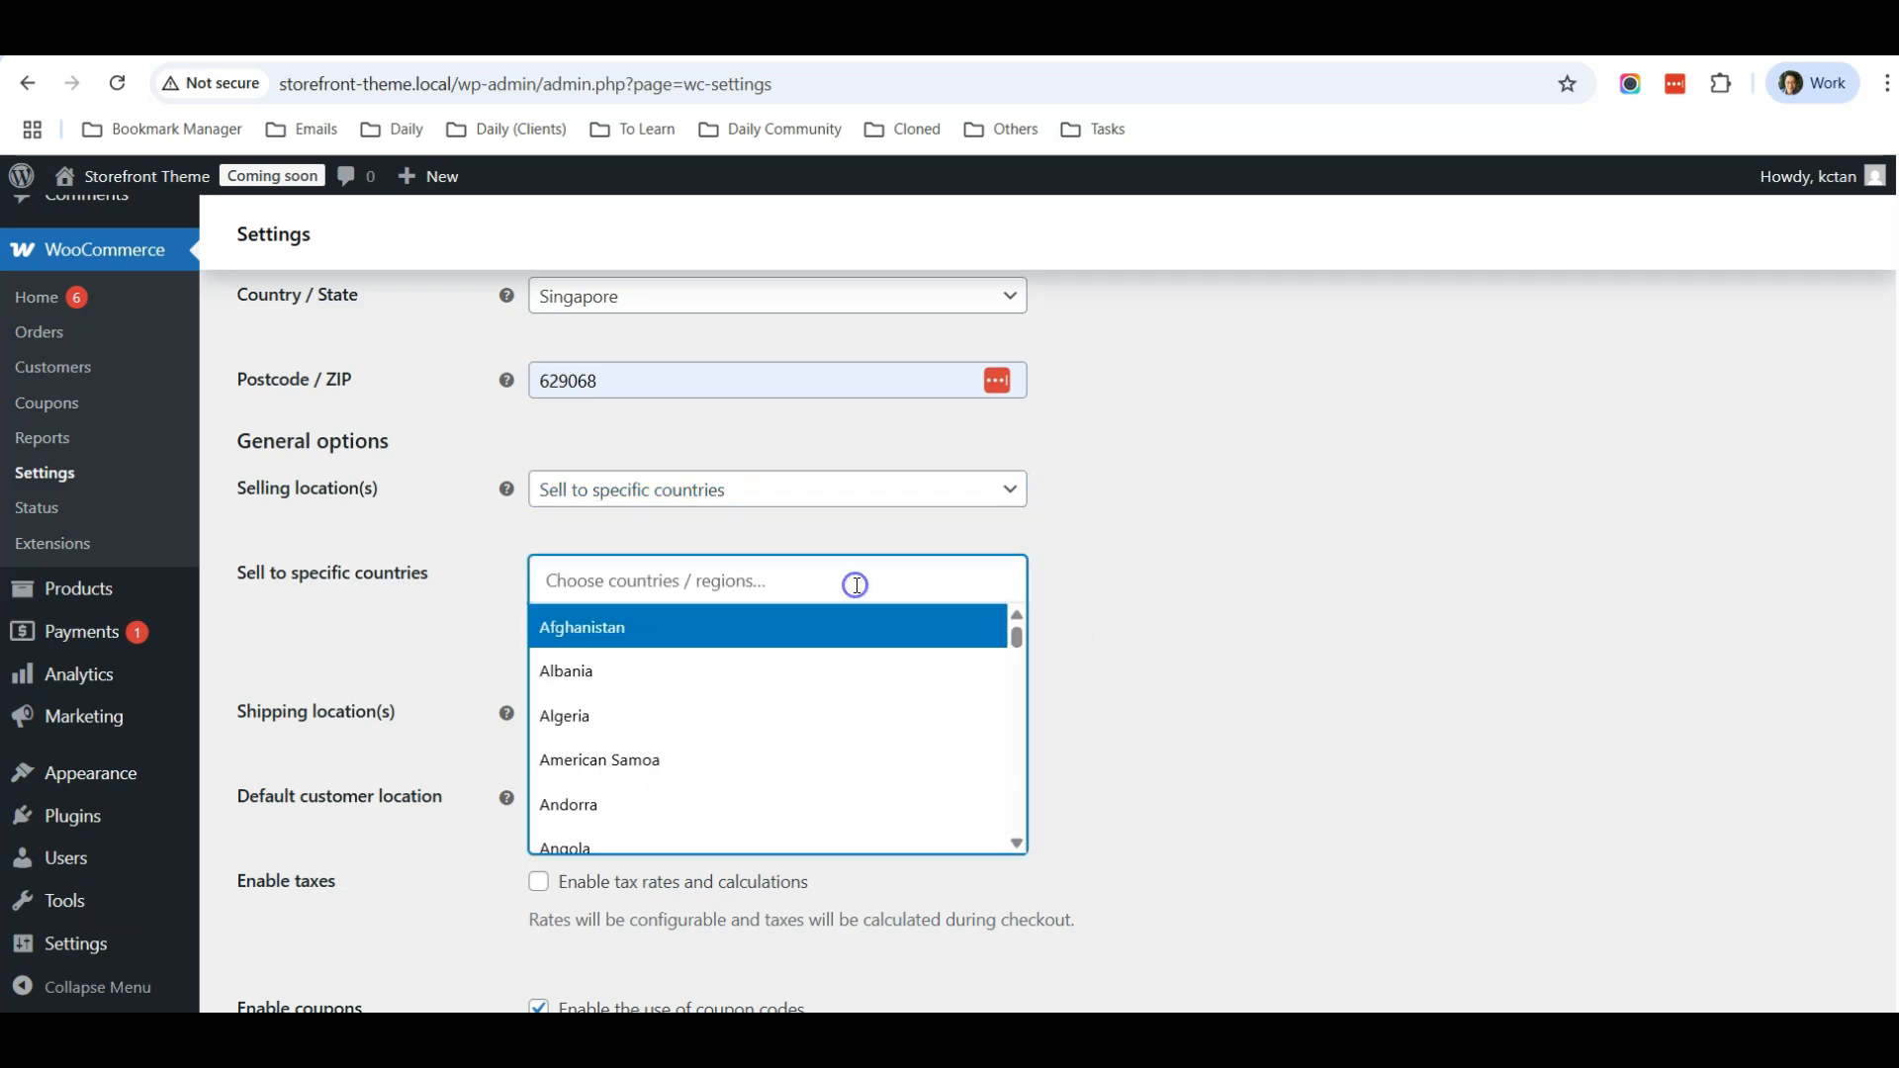
text(singapore)
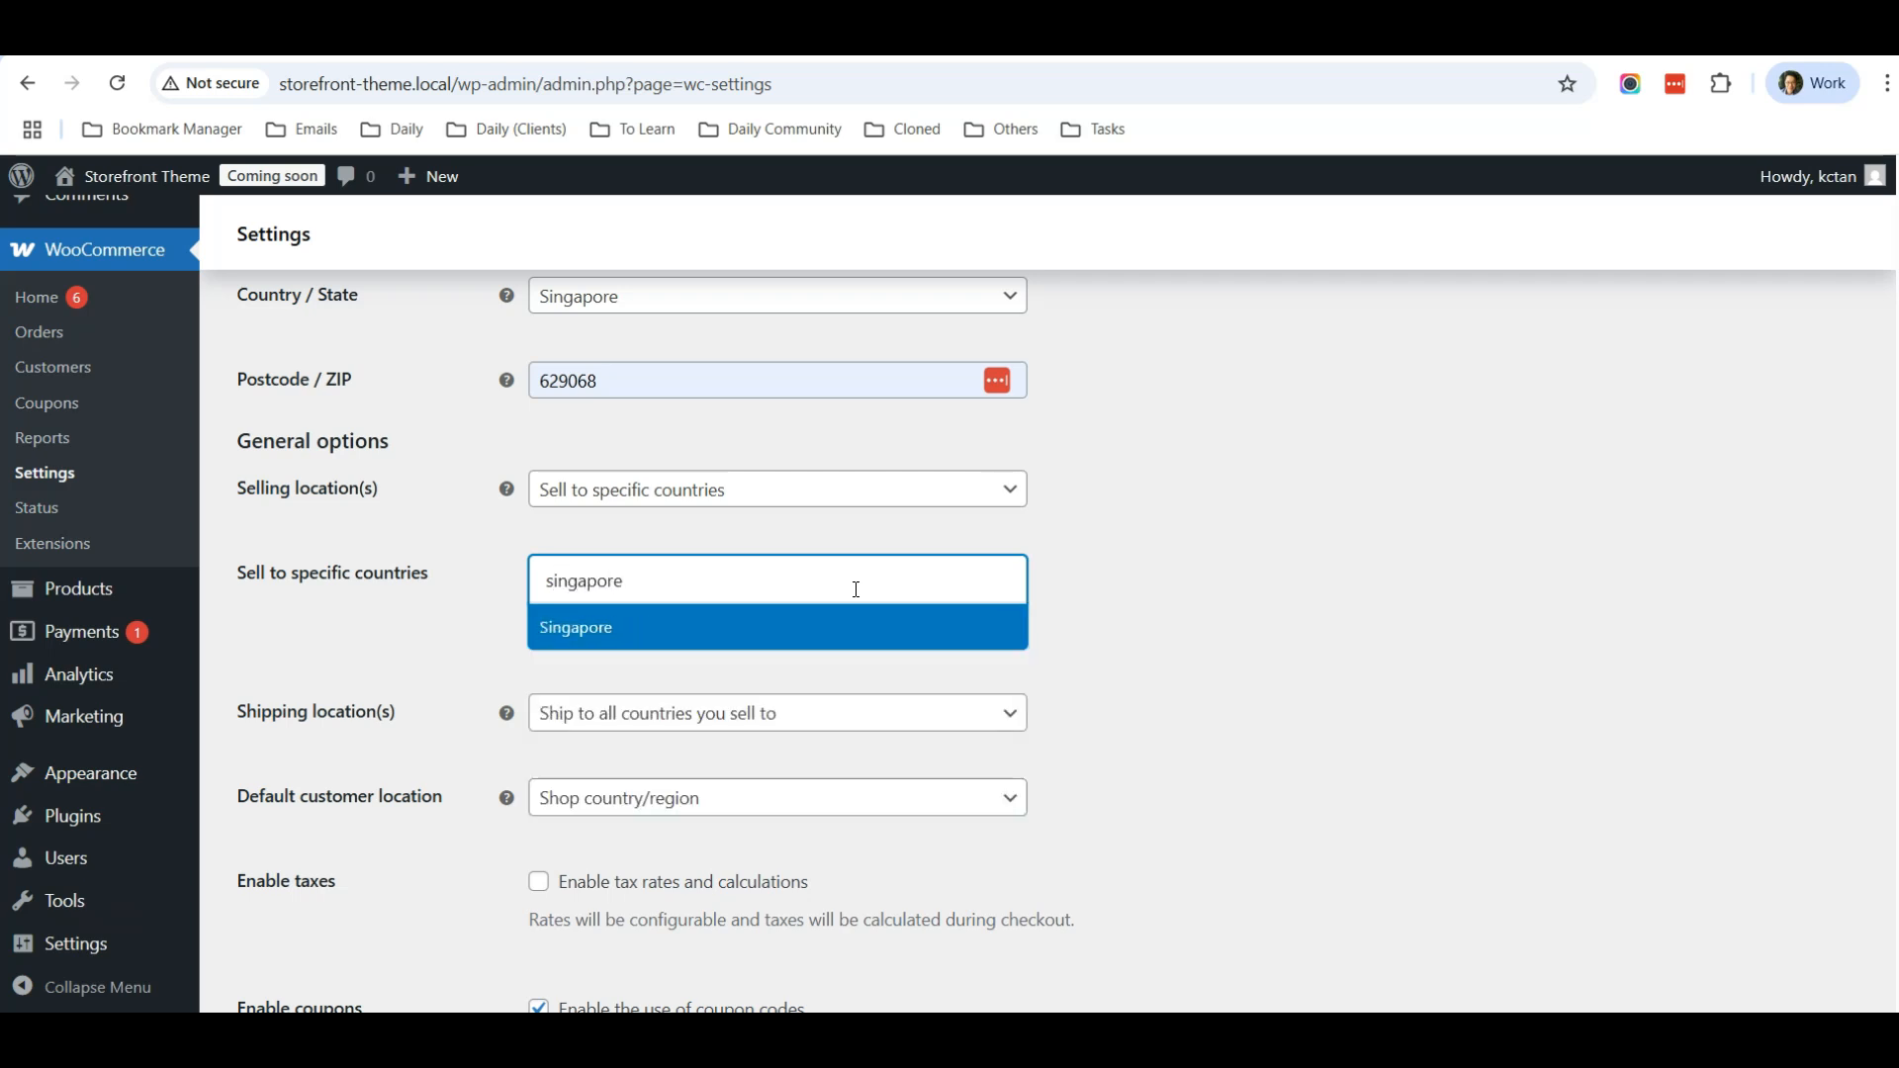
click(844, 631)
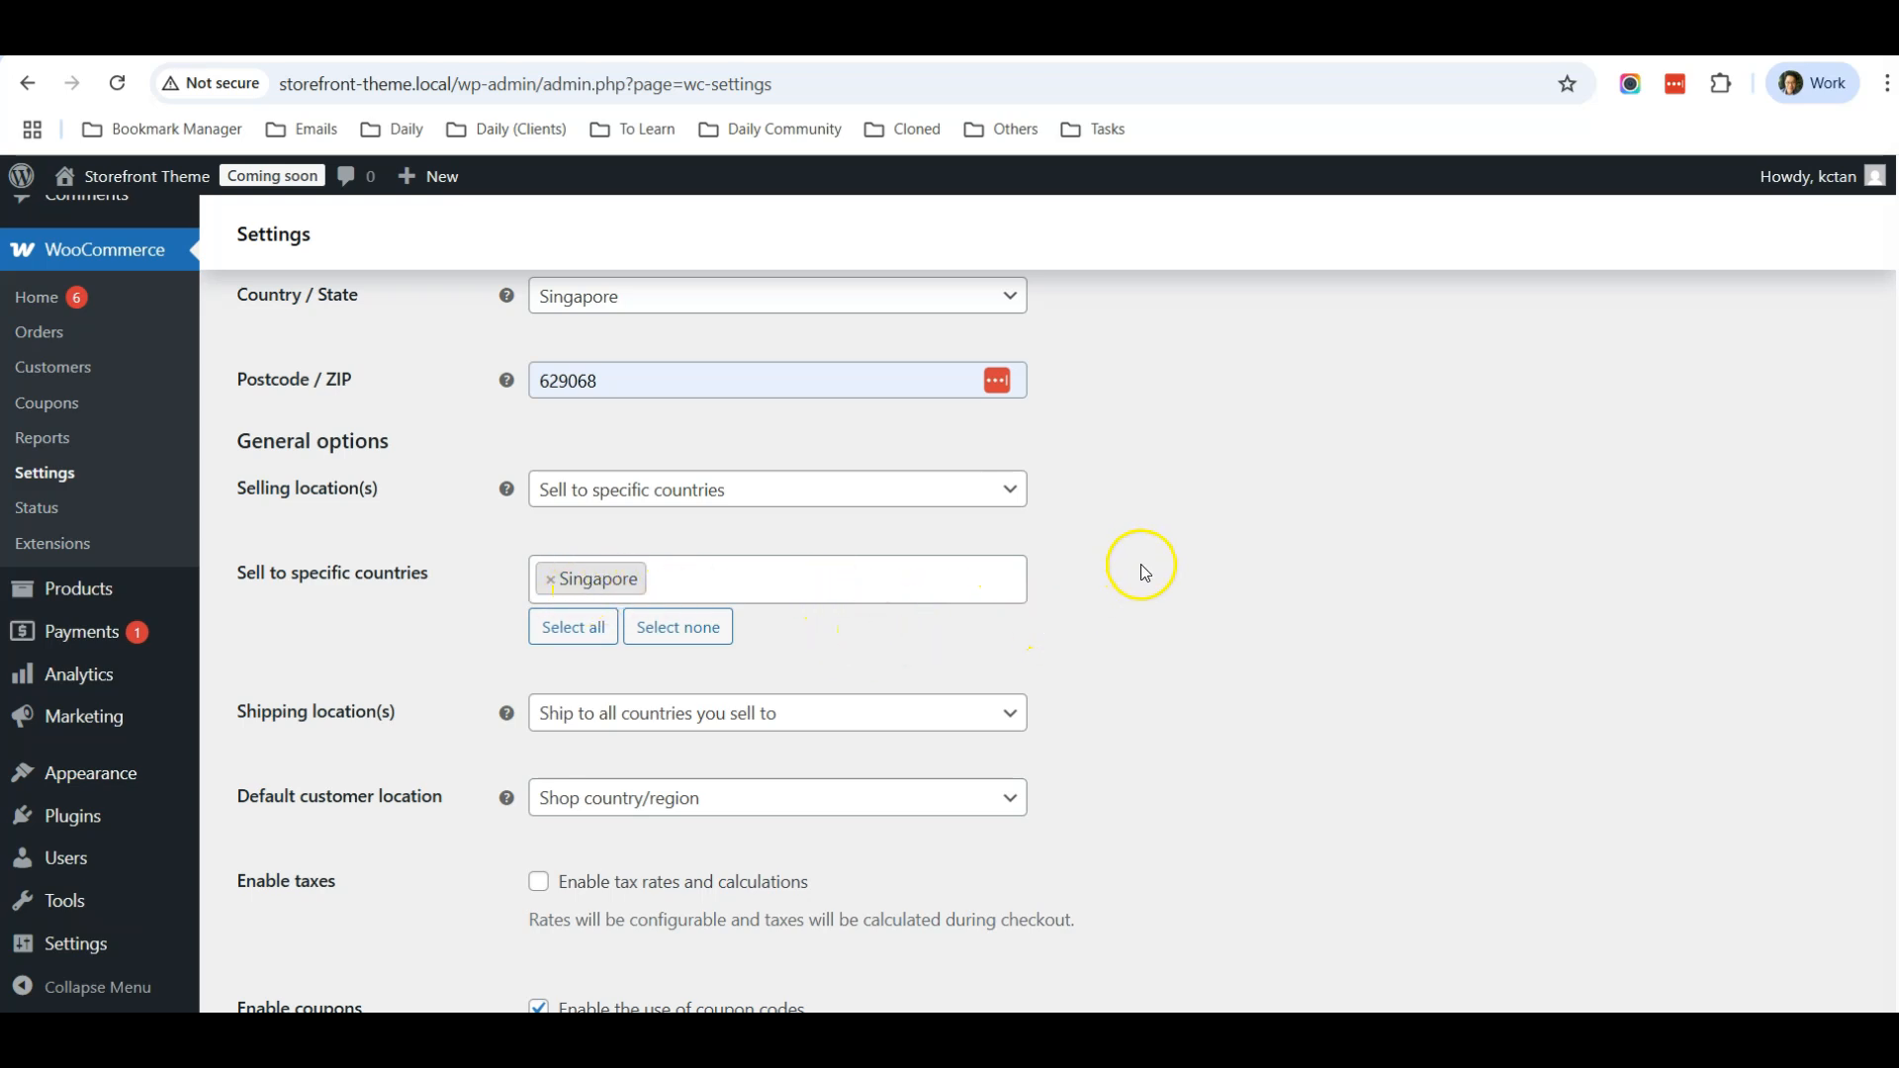
Step: Review the shipping, tax, coupon and currency options, then save the general settings and decline storing the address in LastPass
scroll(921, 486, down, 3)
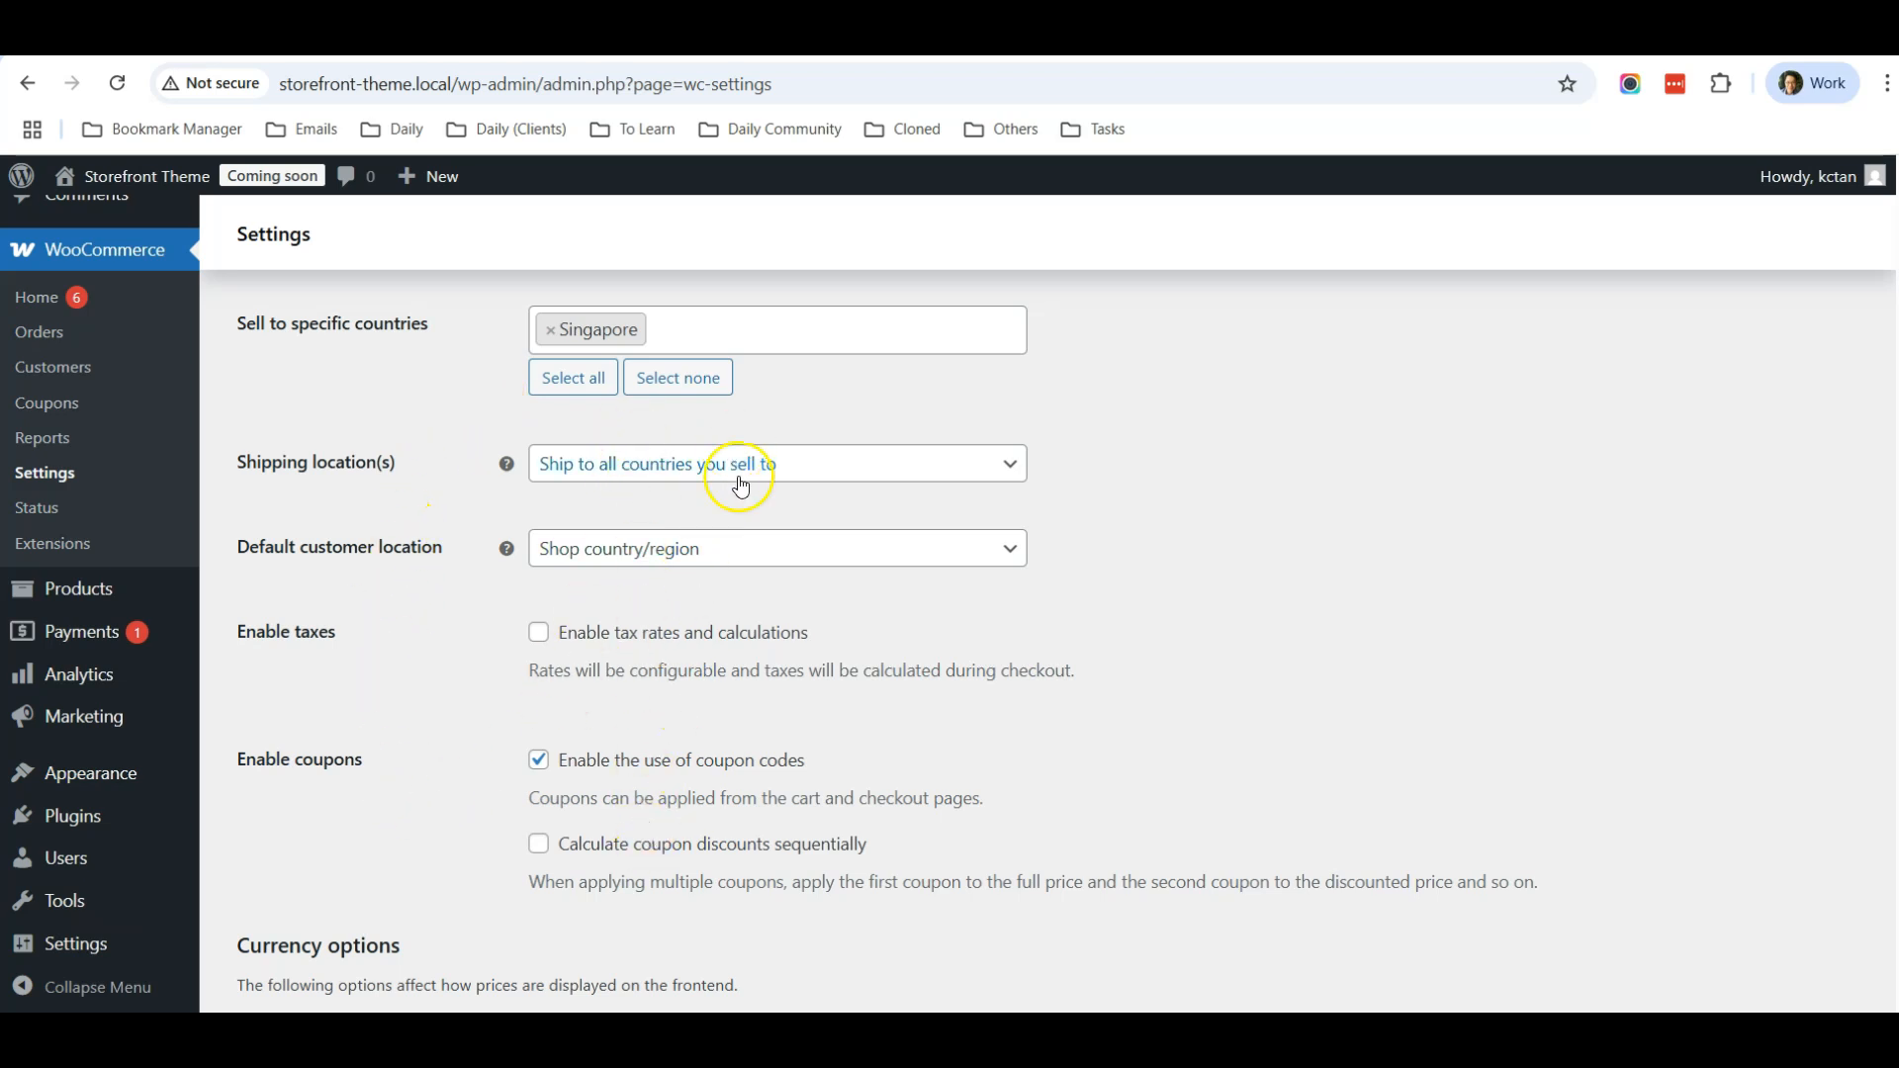
scroll(660, 484, down, 1)
scroll(611, 692, up, 2)
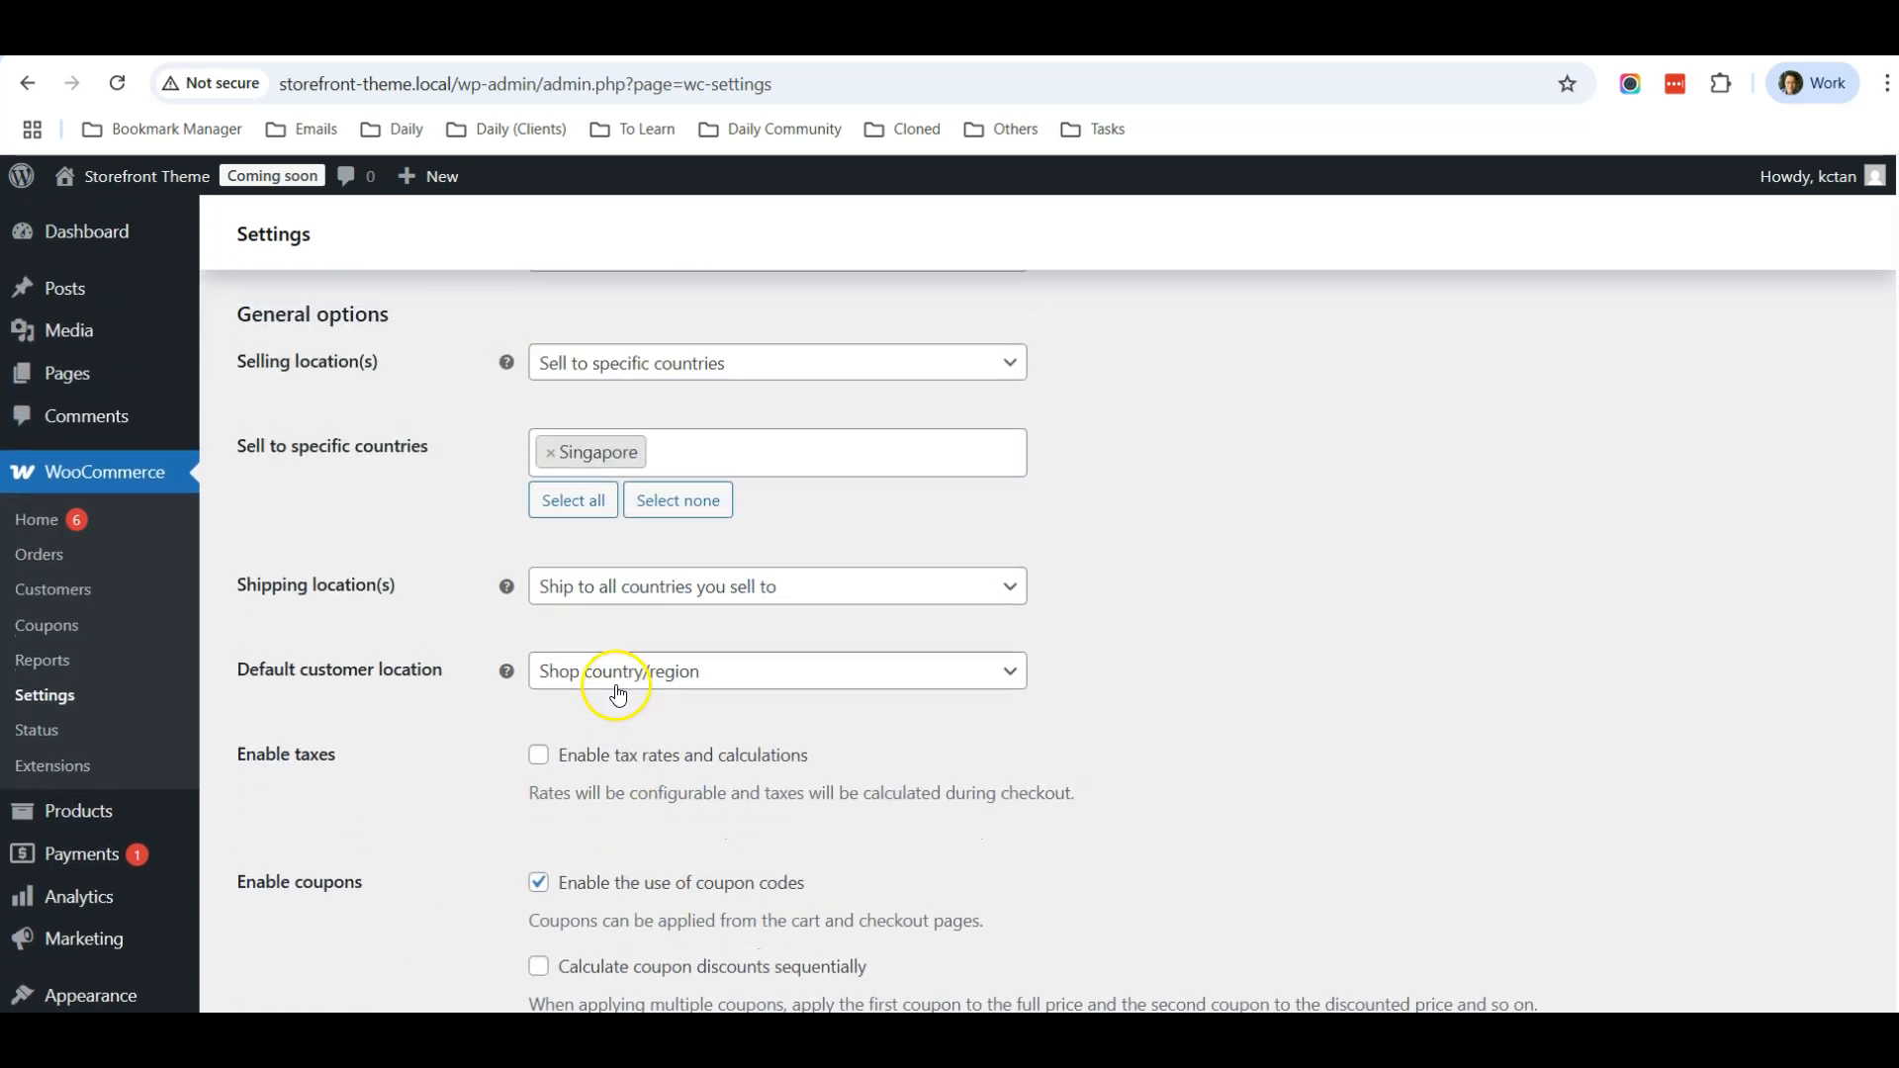
scroll(610, 734, down, 1)
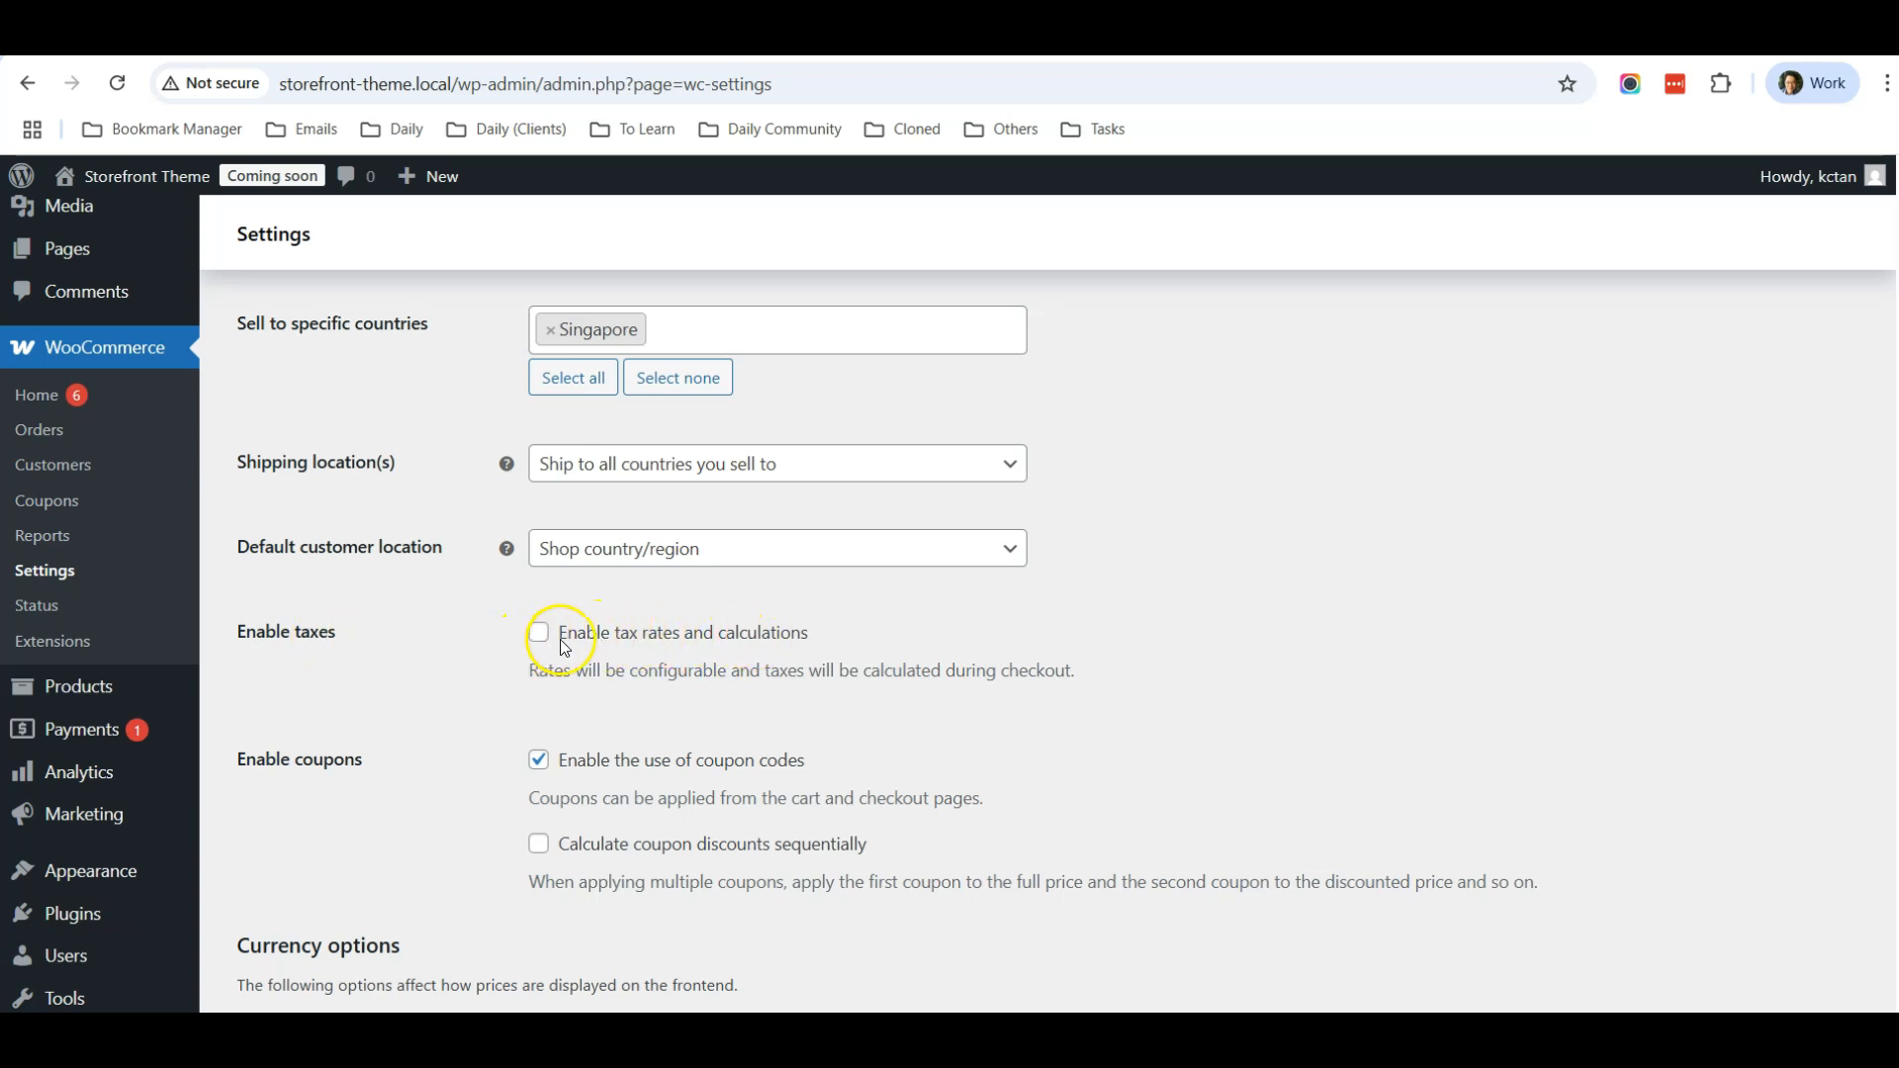
scroll(604, 654, down, 5)
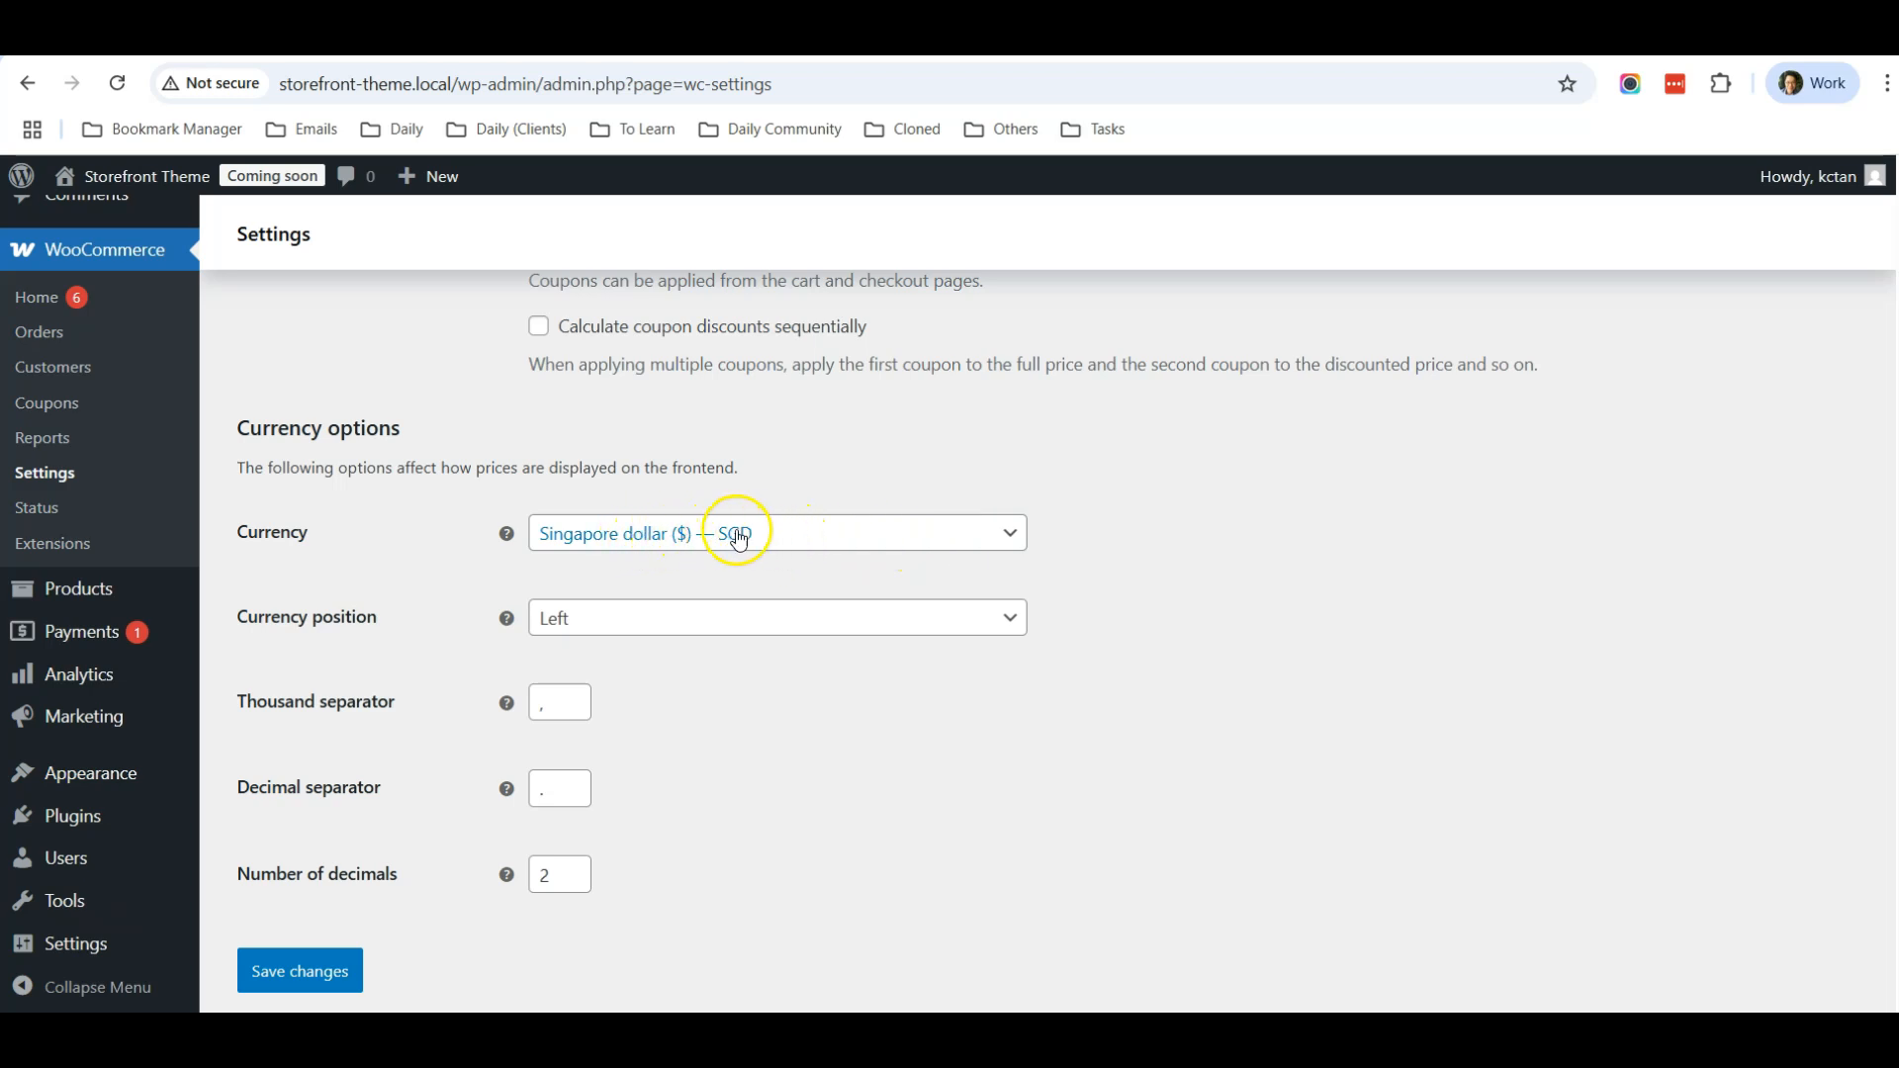
click(310, 992)
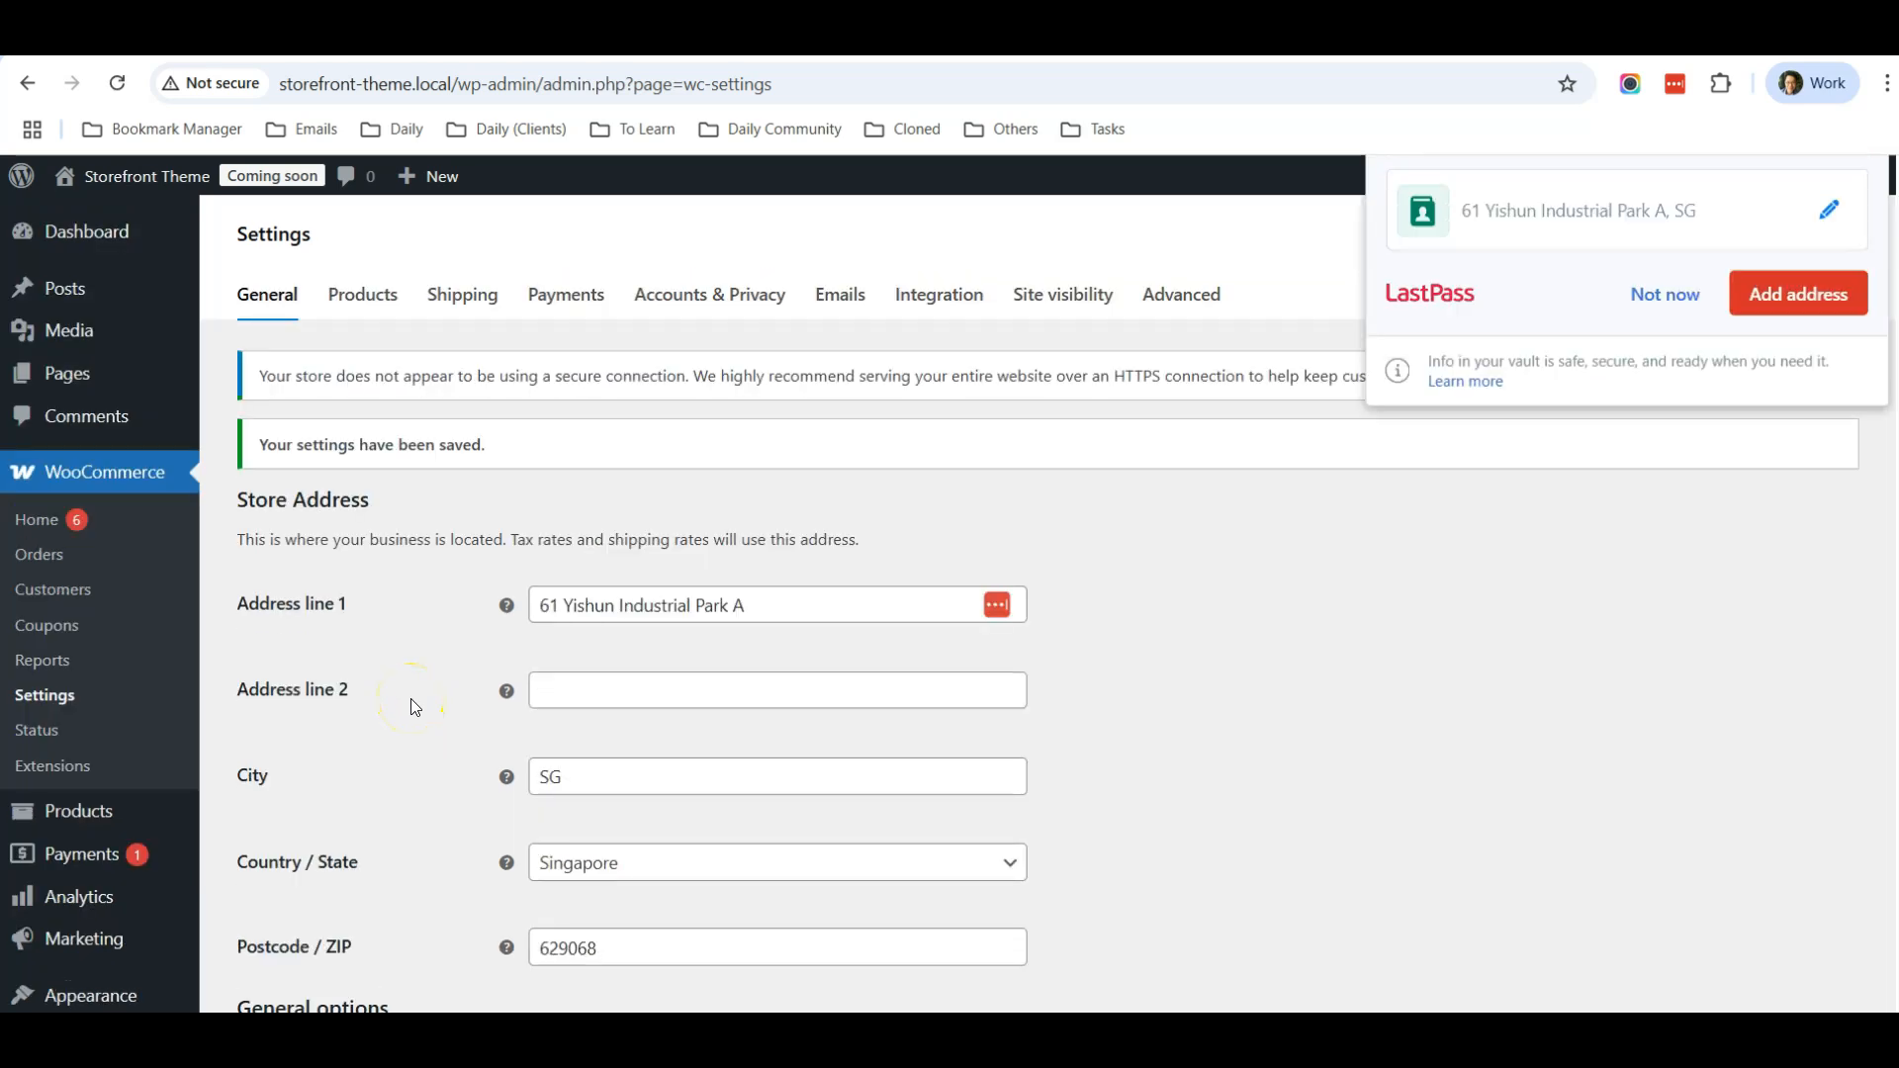
click(1668, 376)
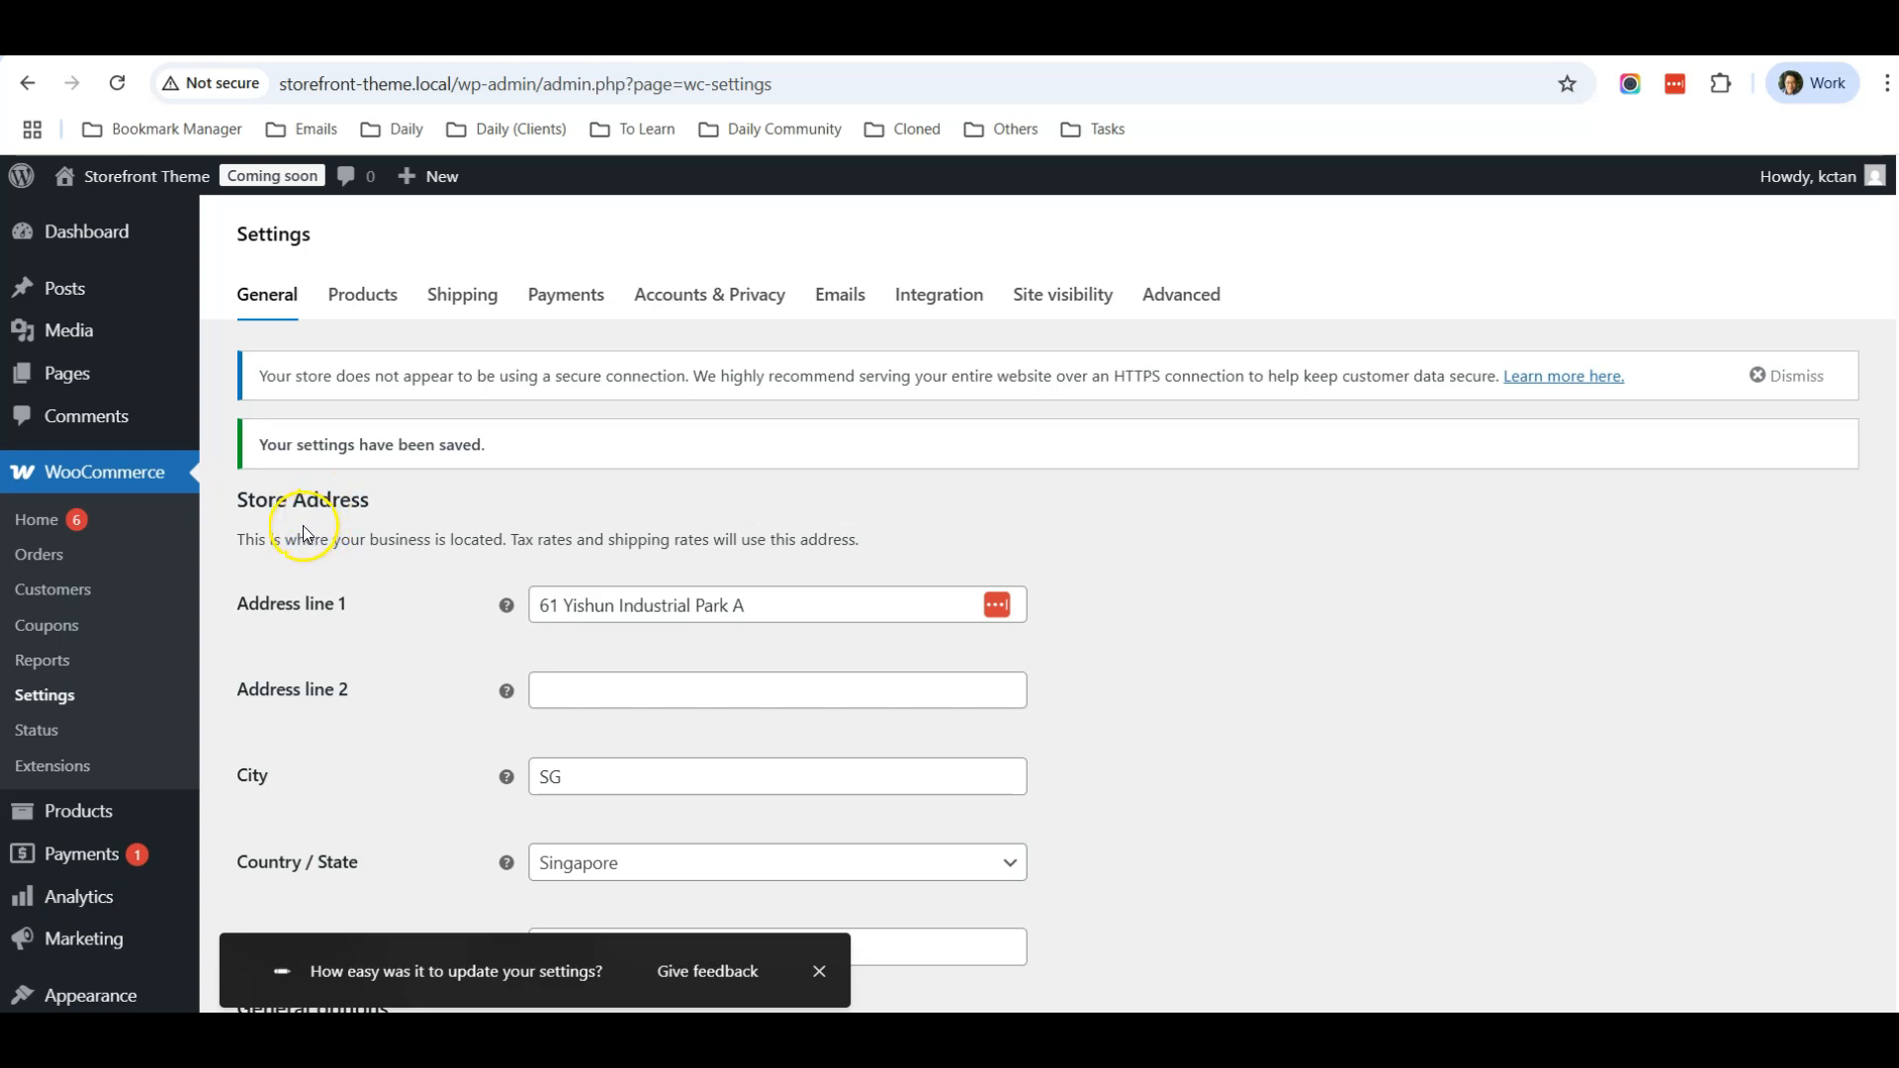
Step: Open the WooCommerce payment settings, dismiss the WooPayments discount offer and review the available payment providers
click(568, 297)
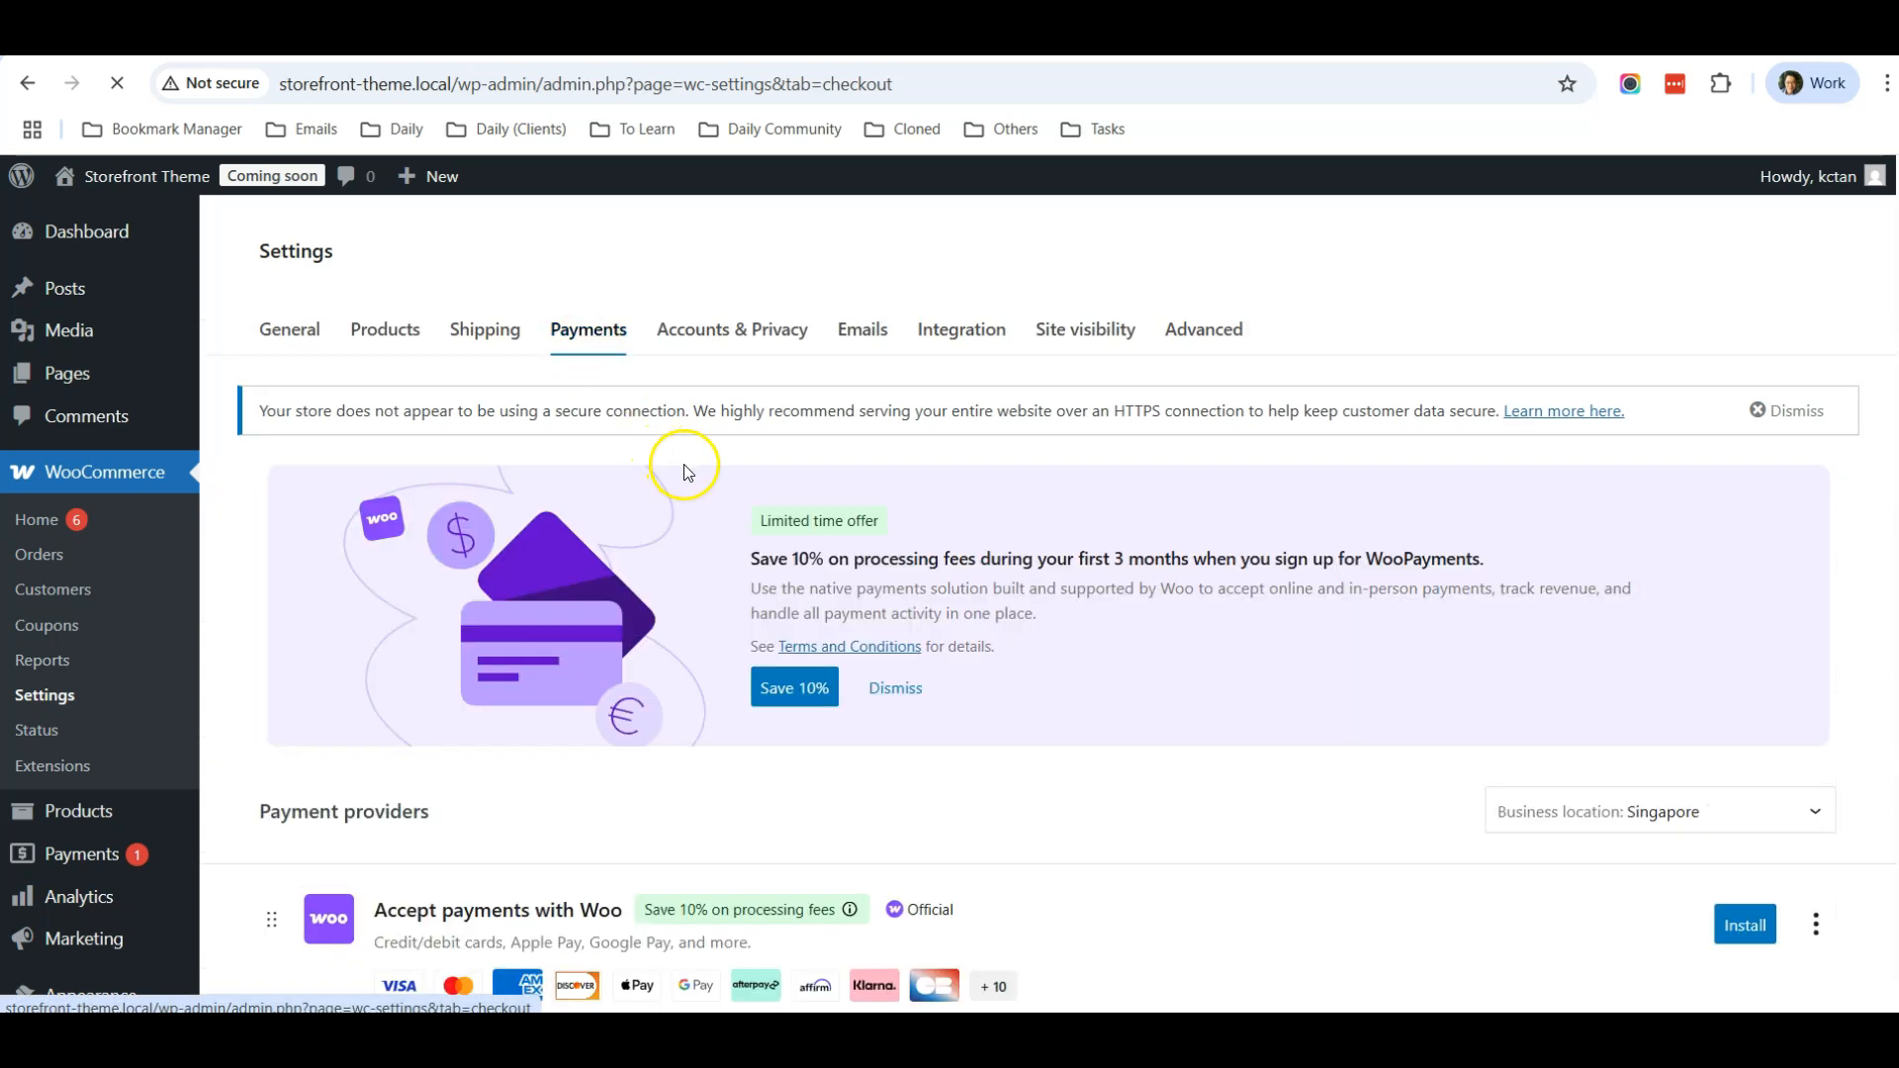
scroll(1277, 574, down, 2)
click(928, 440)
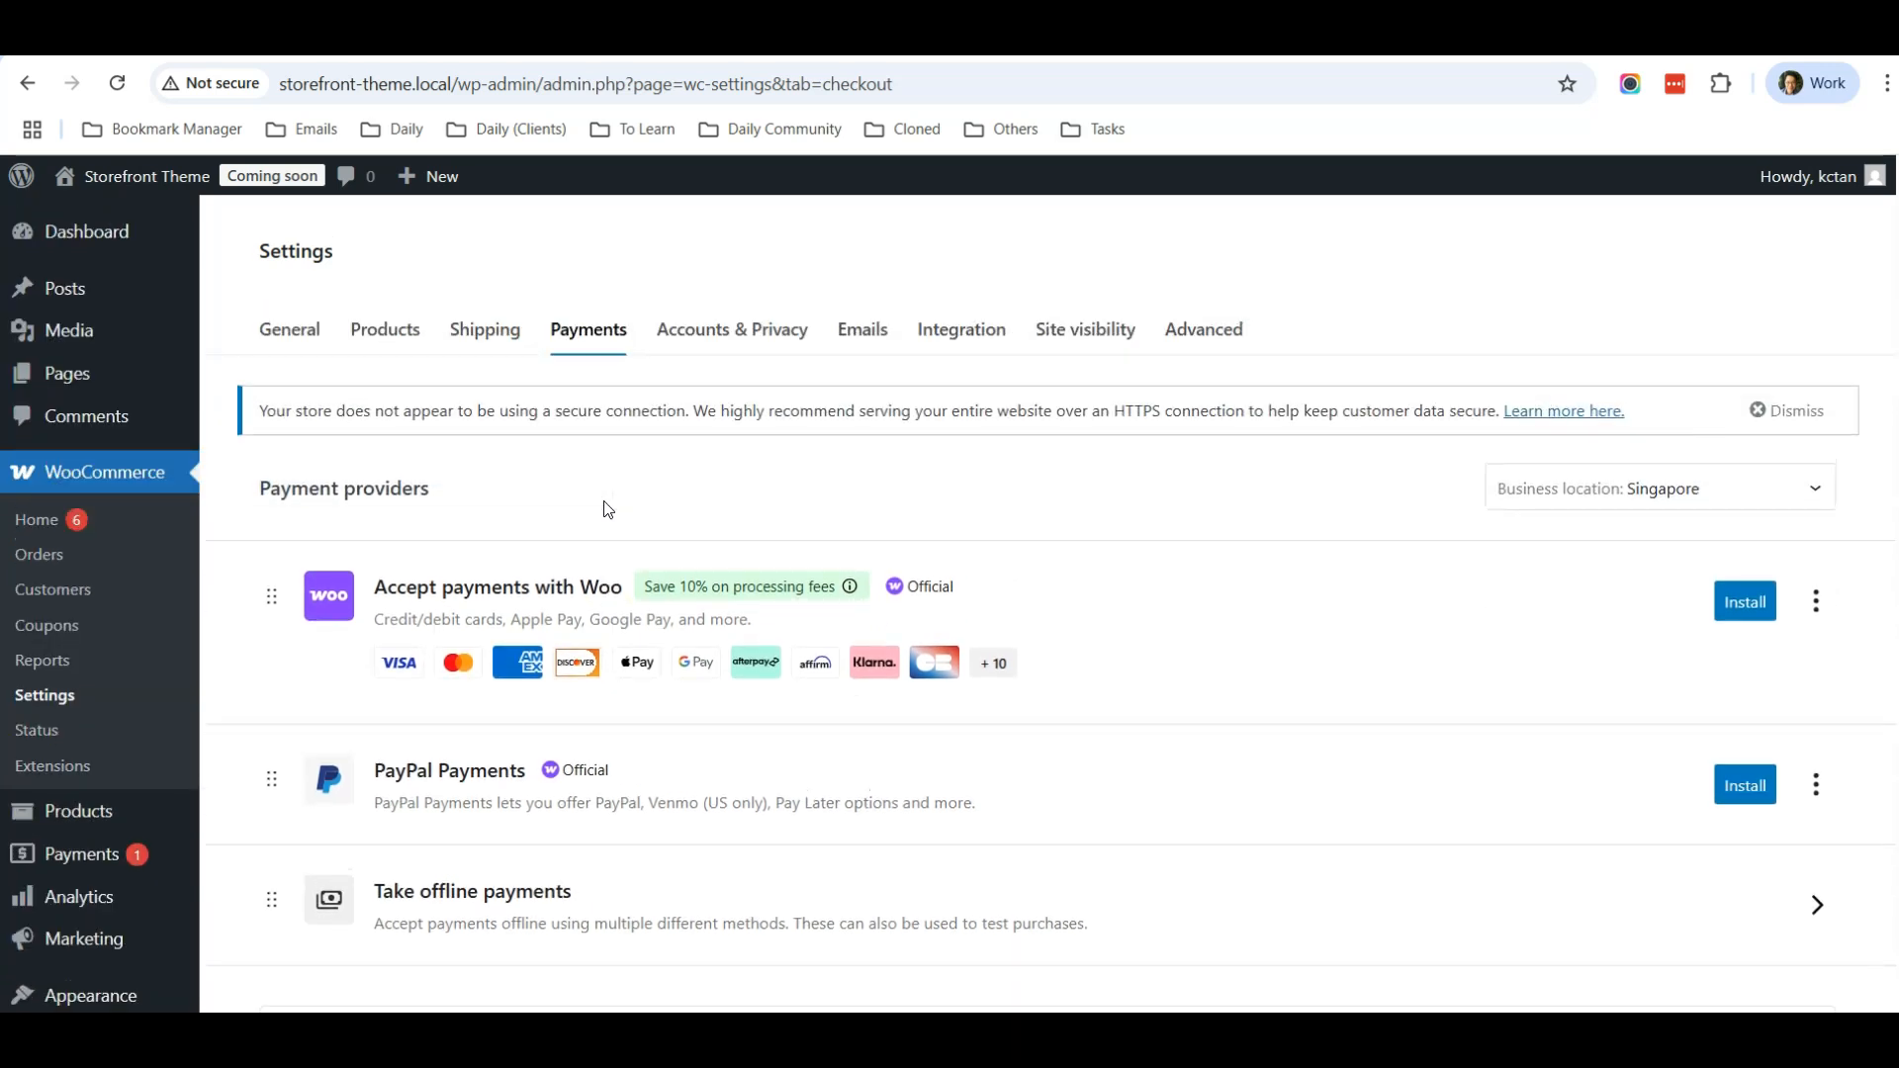
scroll(607, 527, down, 2)
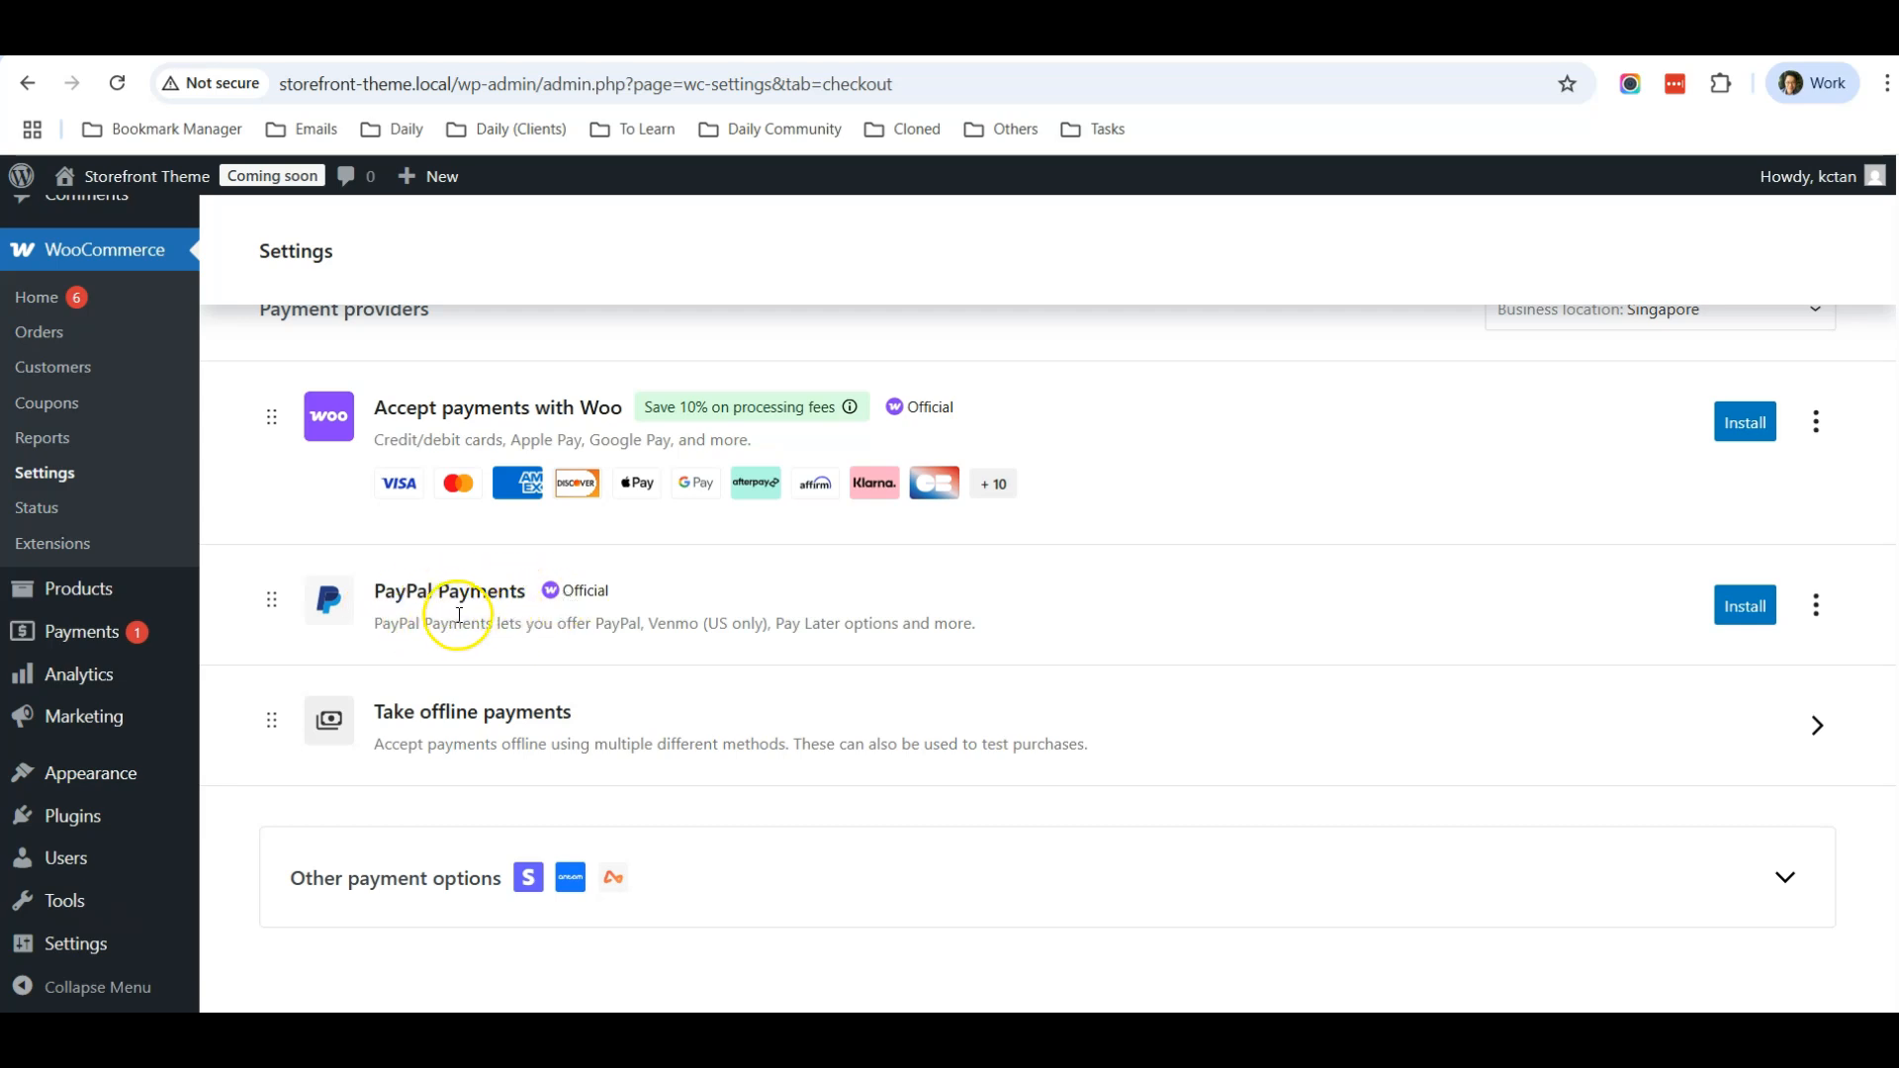
scroll(469, 613, up, 3)
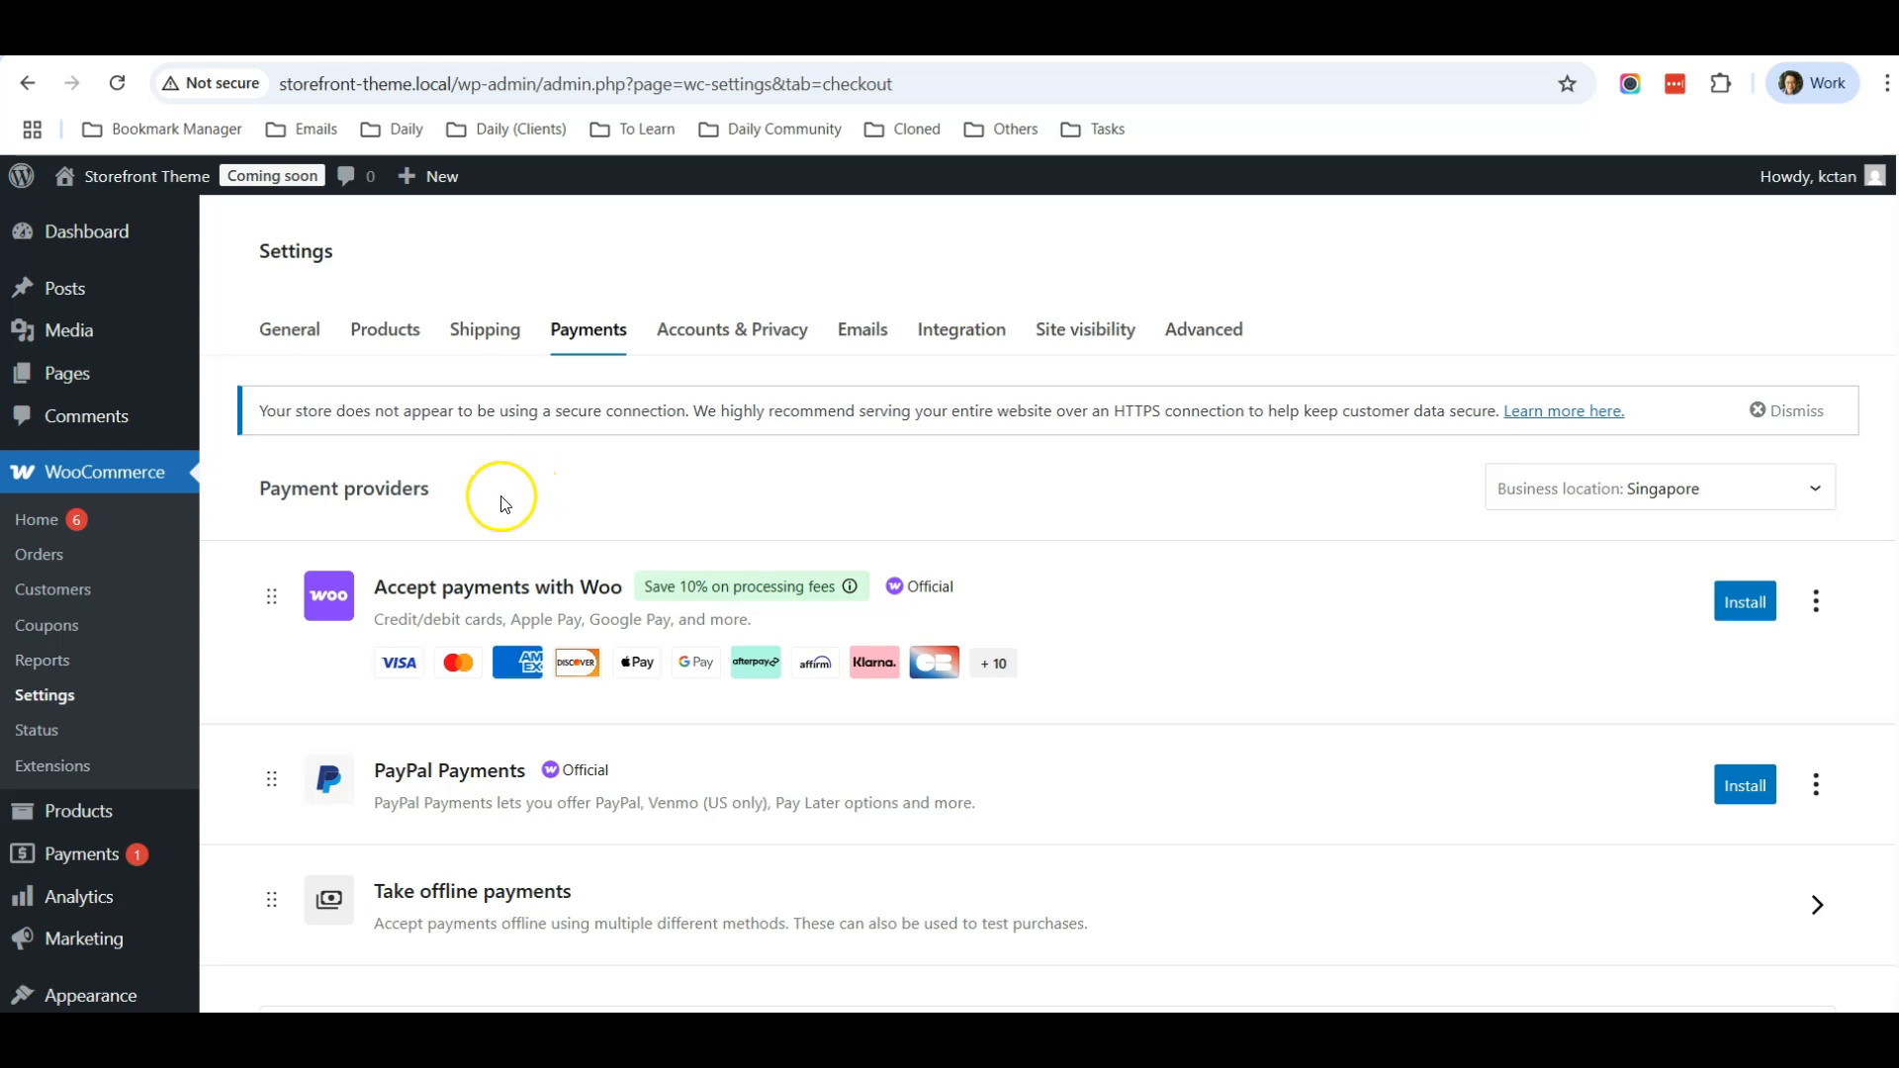
Step: Open the page for adding plugins and search the plugin directory for "stripe"
scroll(234, 627, down, 2)
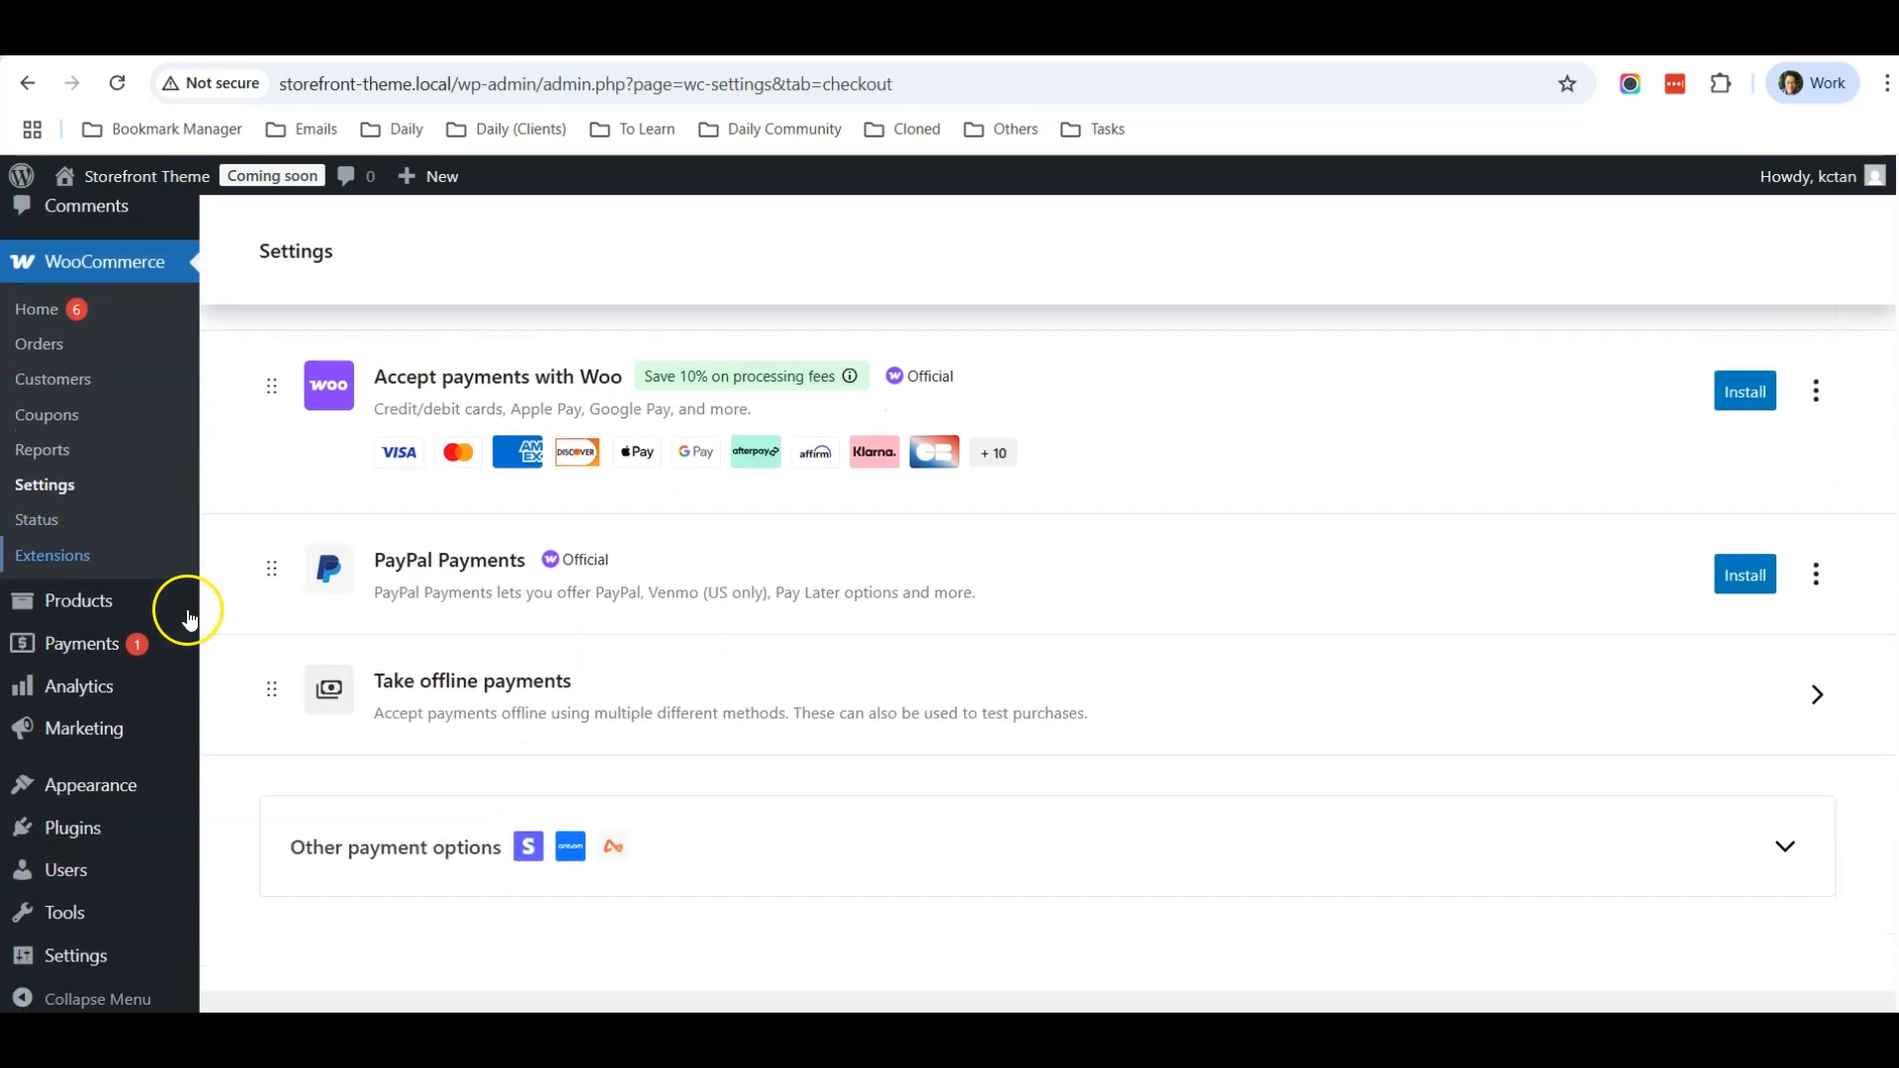
mouse_move(128, 818)
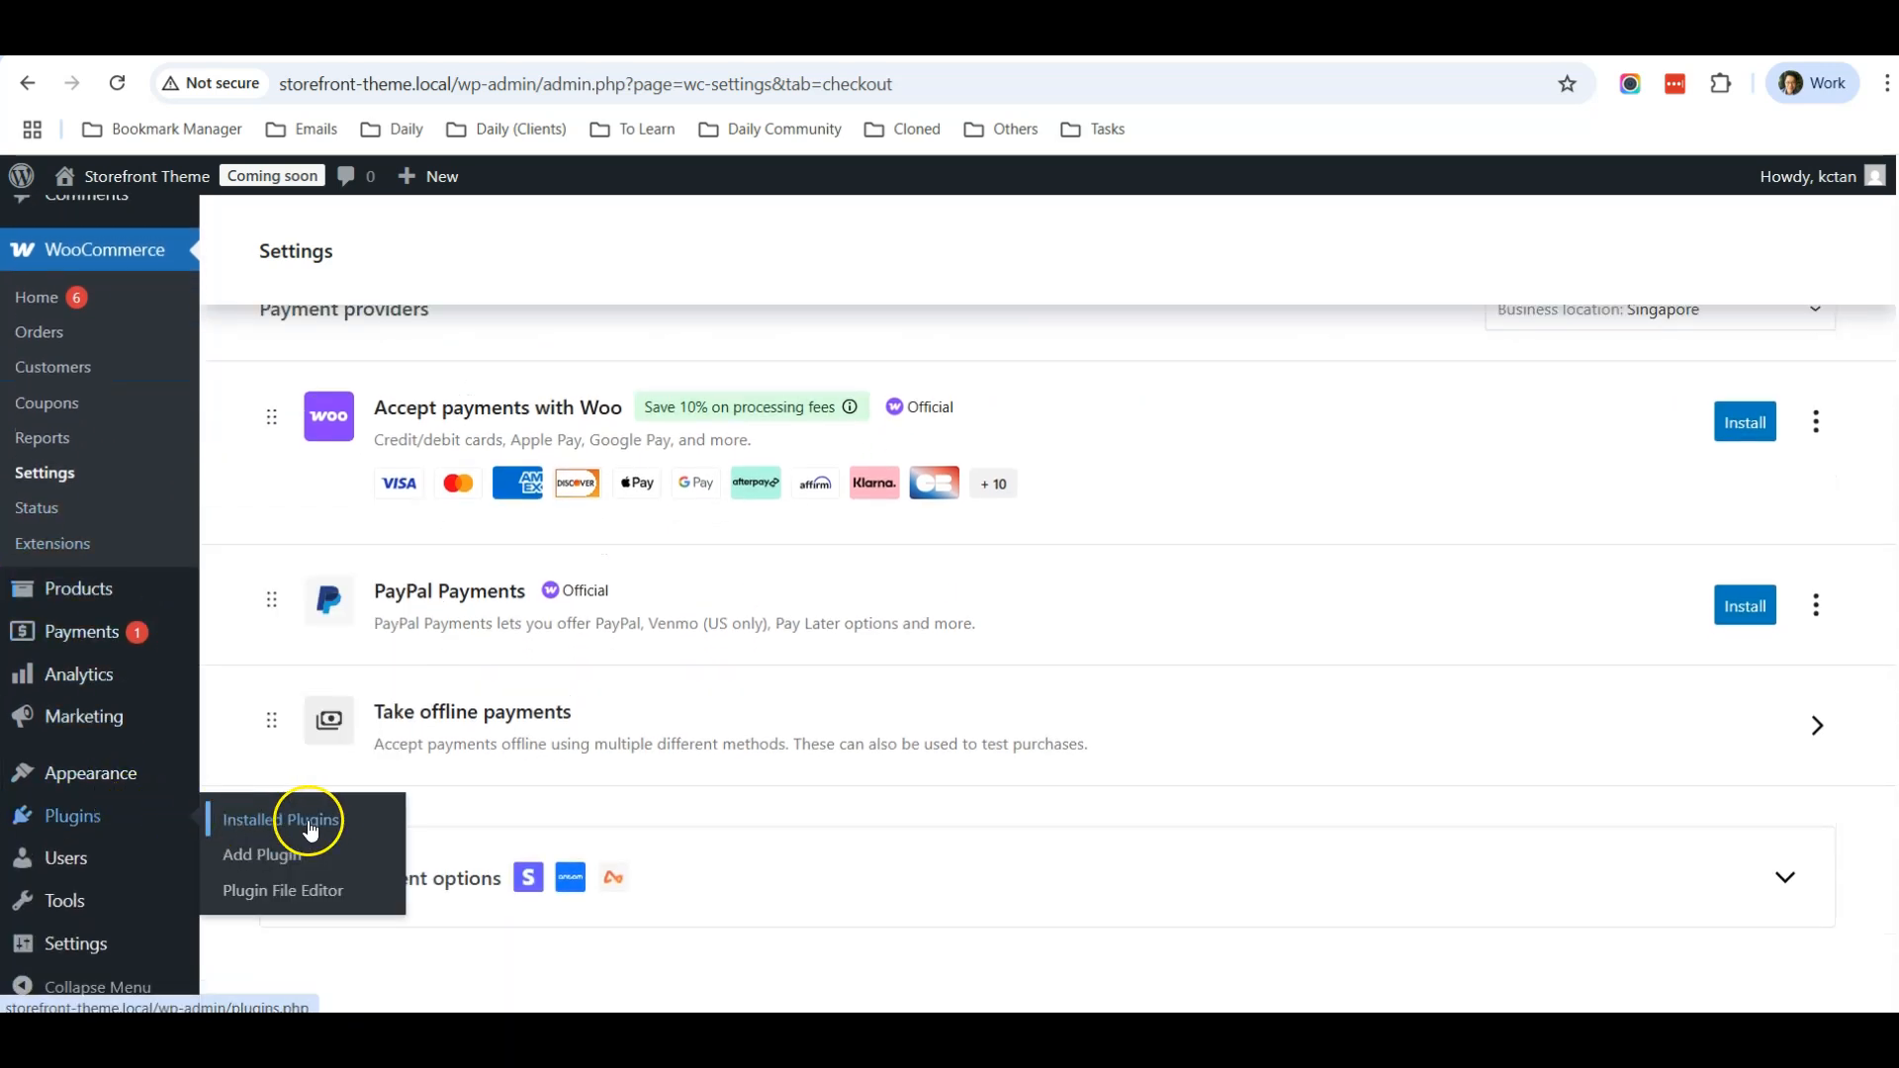
click(287, 863)
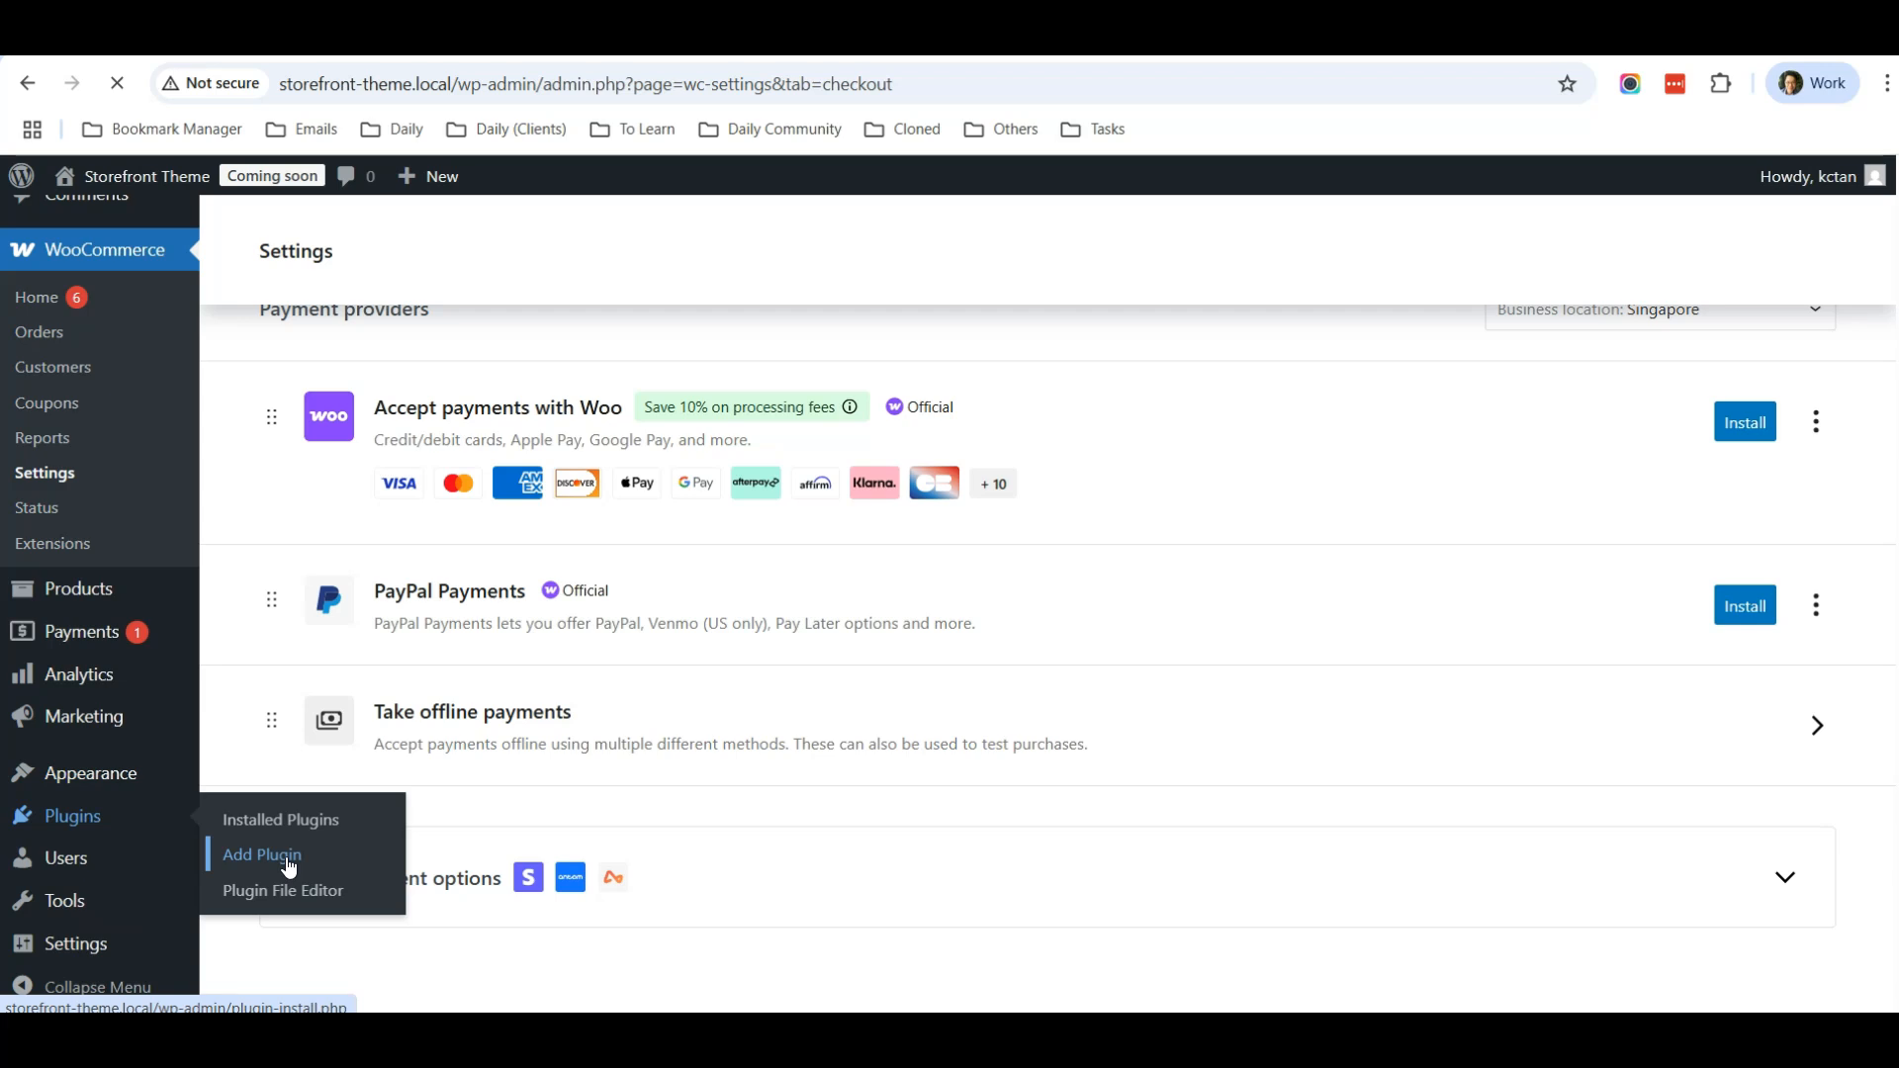
click(1446, 306)
text(stripe)
Step: Install and activate the Payment Plugins for Stripe WooCommerce plugin
scroll(1088, 520, down, 1)
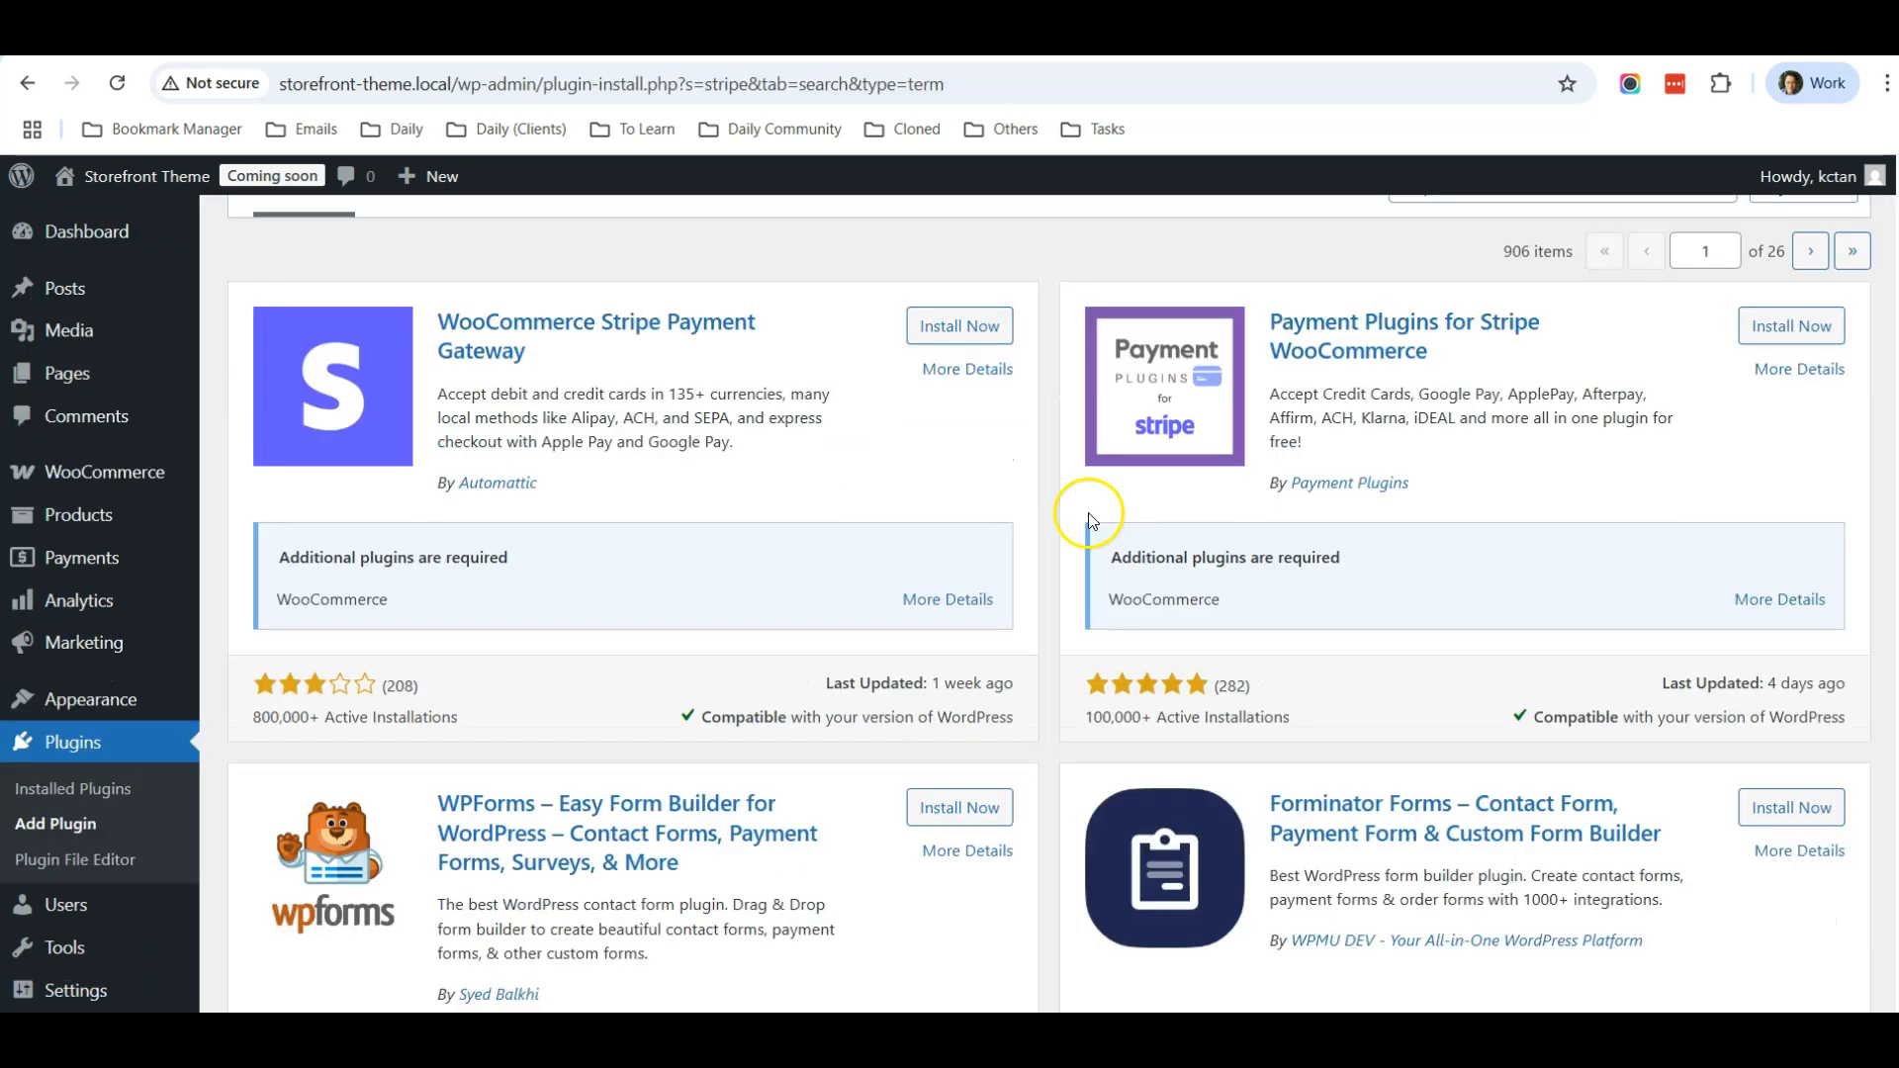
scroll(1078, 510, up, 1)
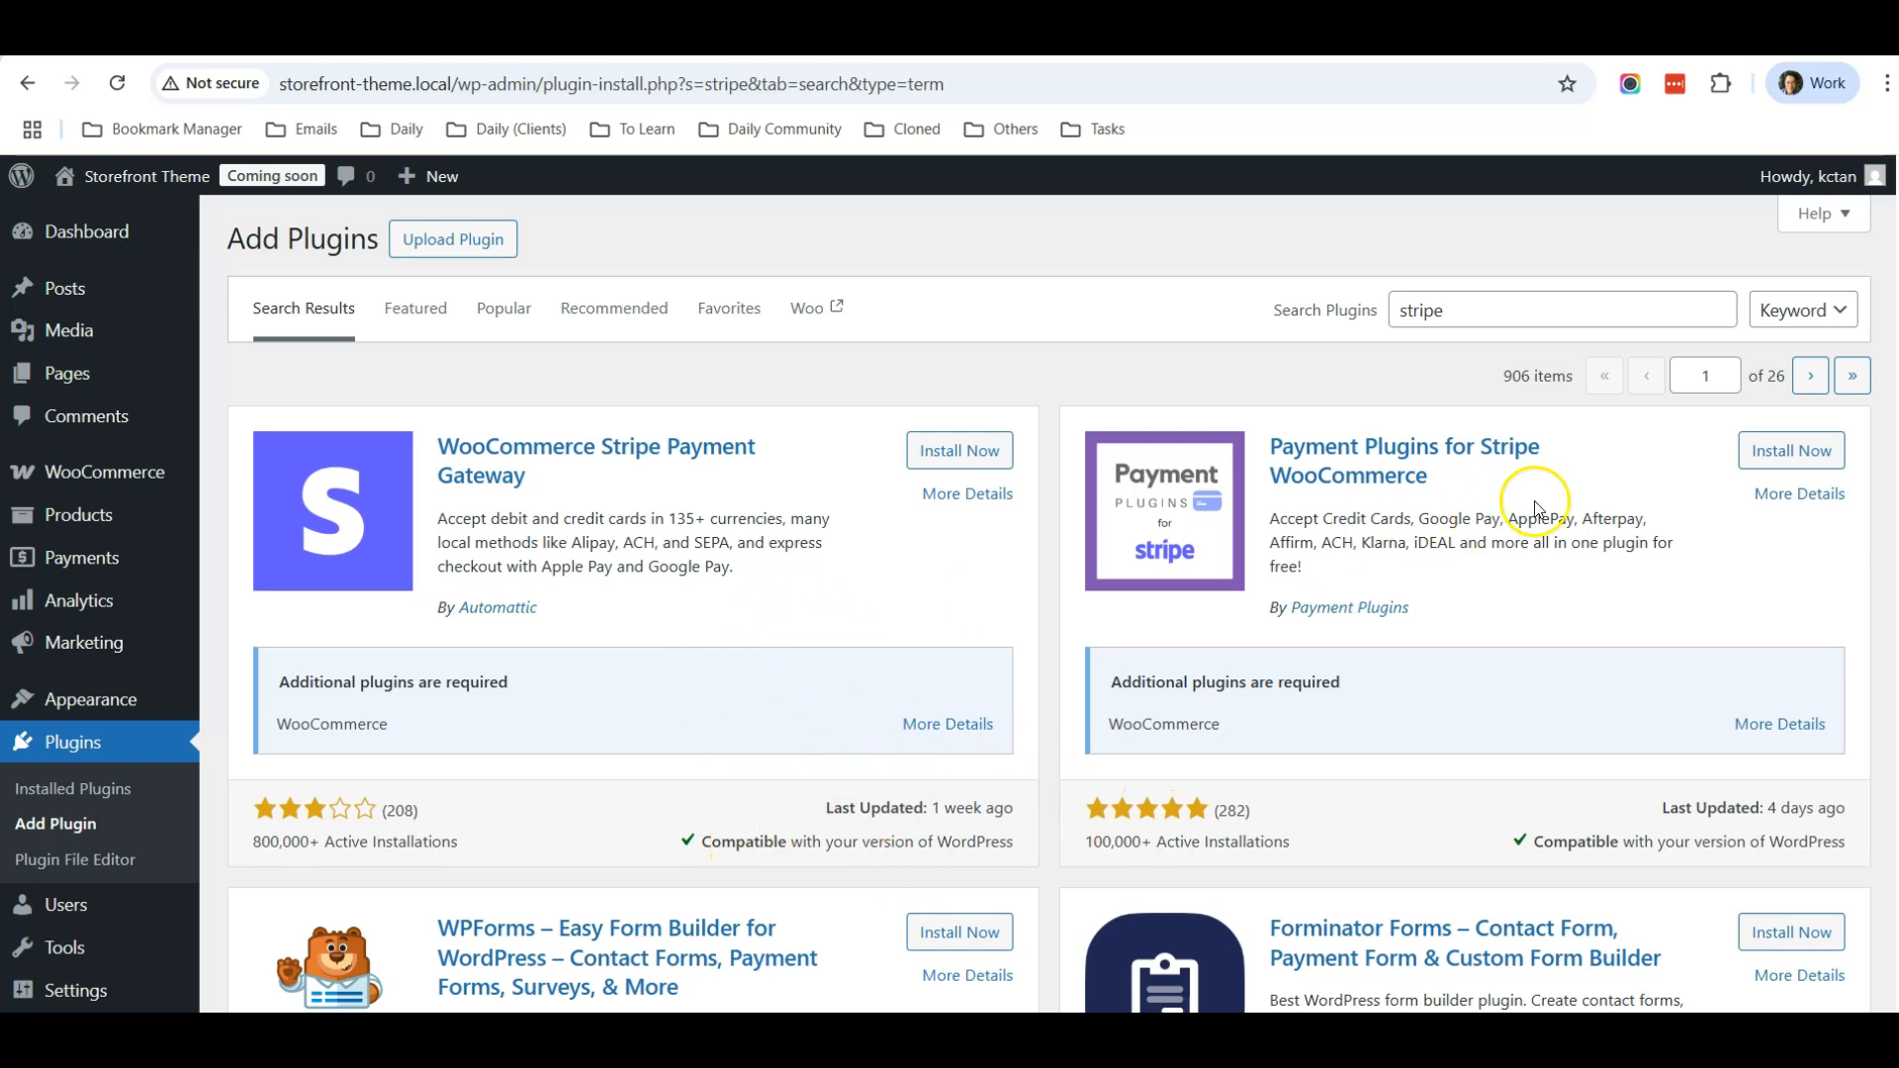
click(1785, 451)
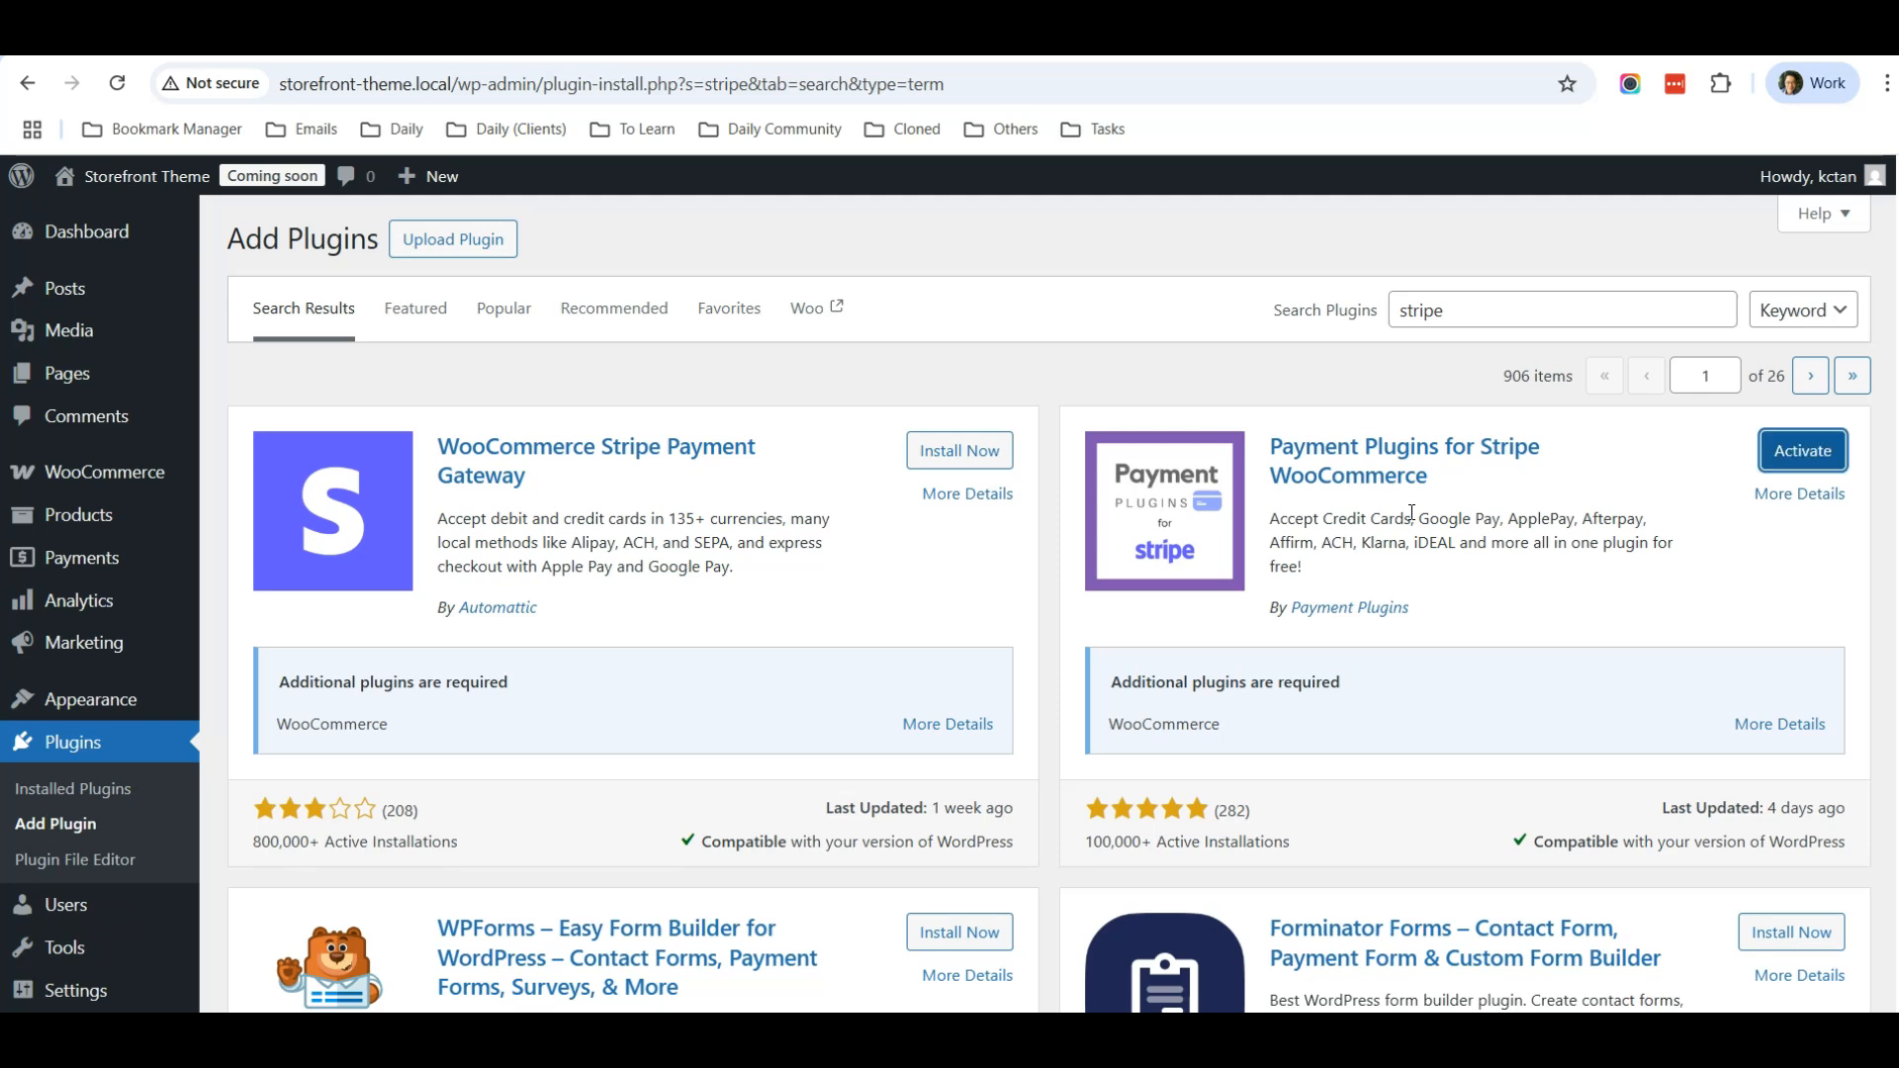
click(1803, 453)
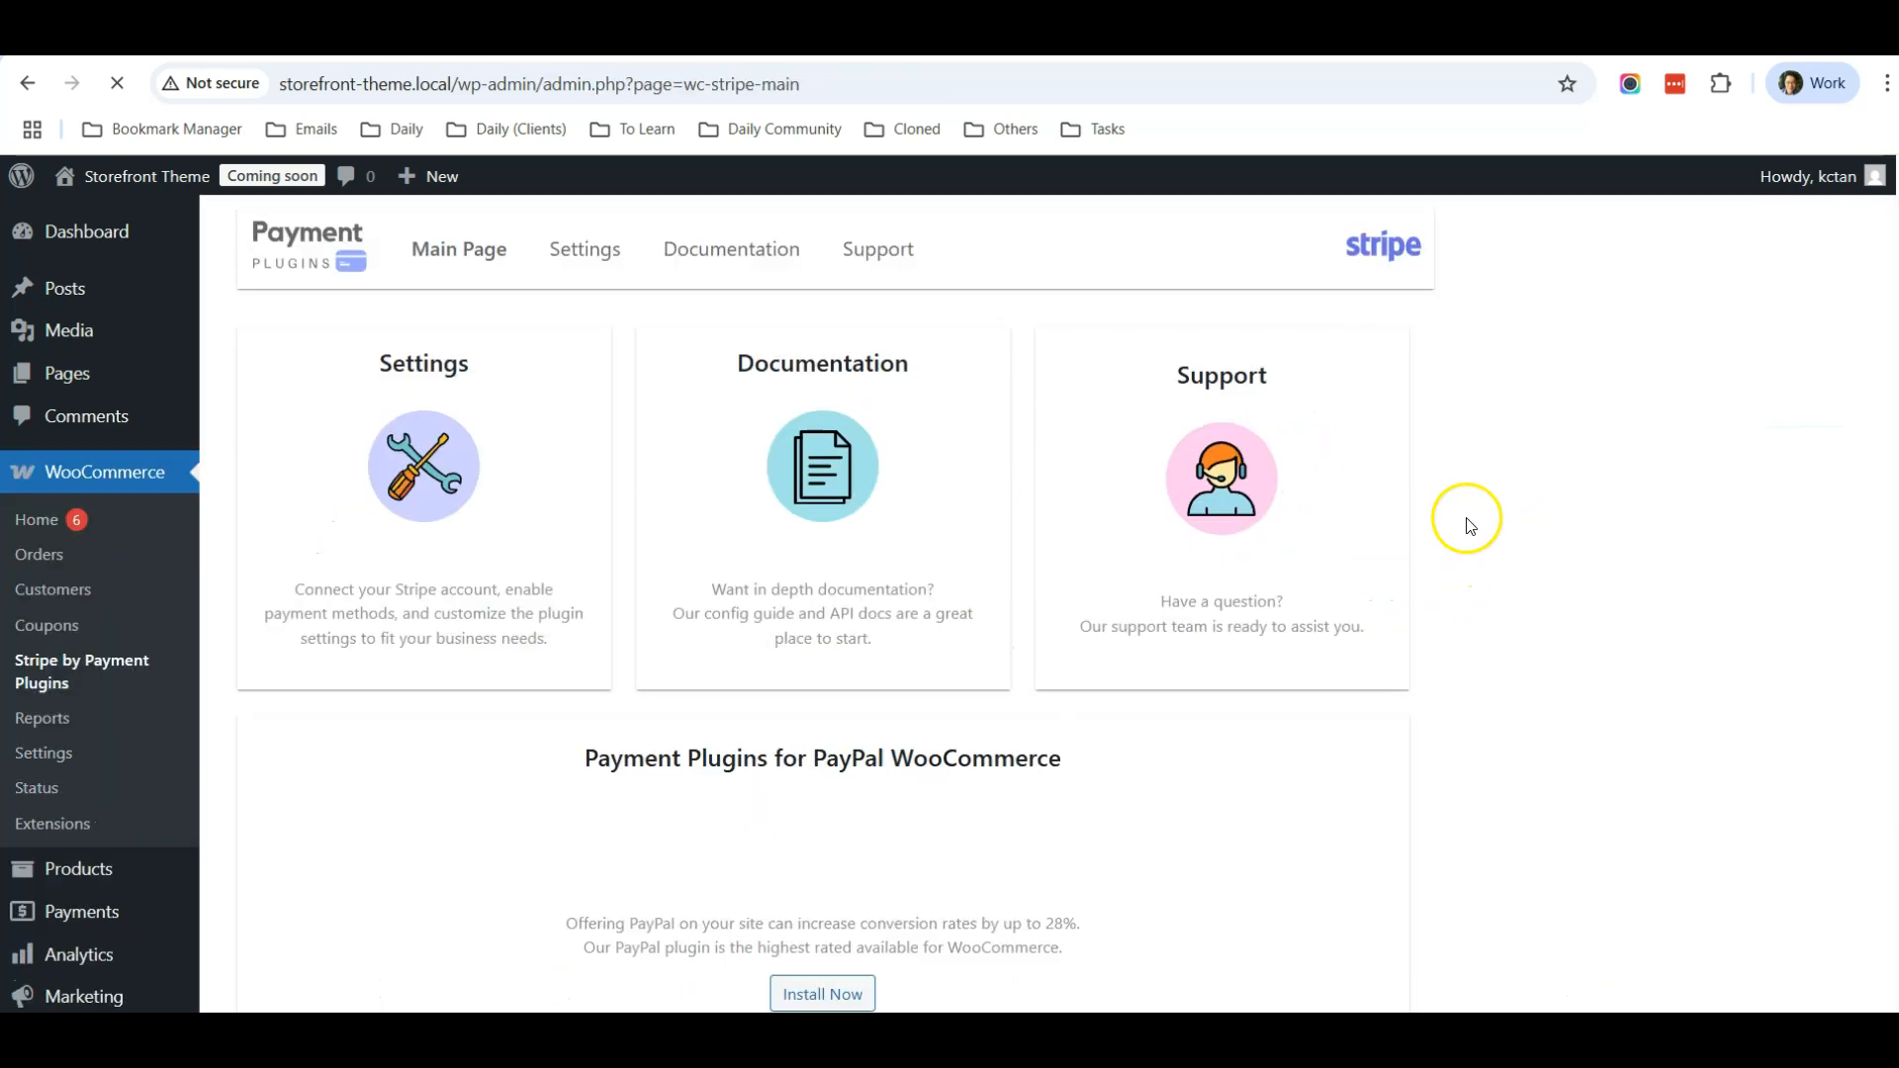
Step: Open the Stripe plugin's API settings, switch the mode to Live and examine the account connection and webhook options
scroll(959, 415, down, 2)
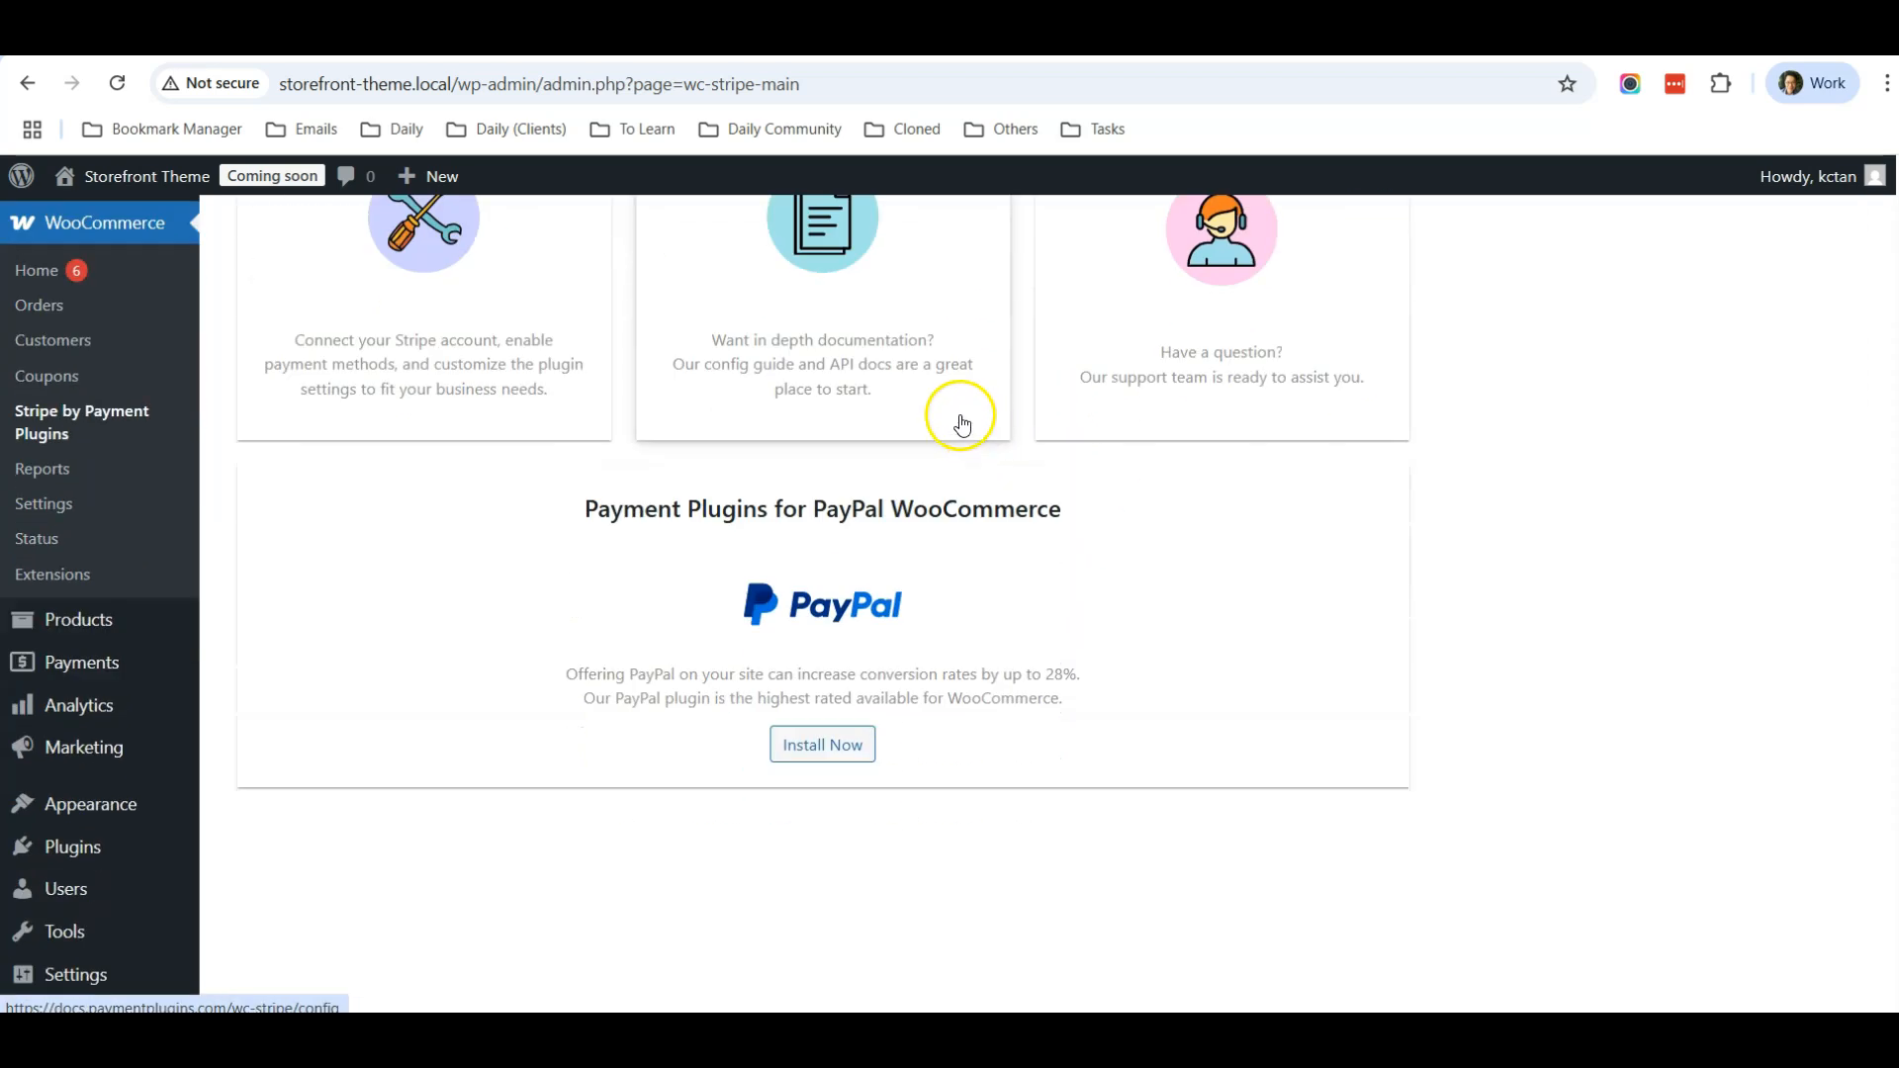
scroll(870, 346, up, 2)
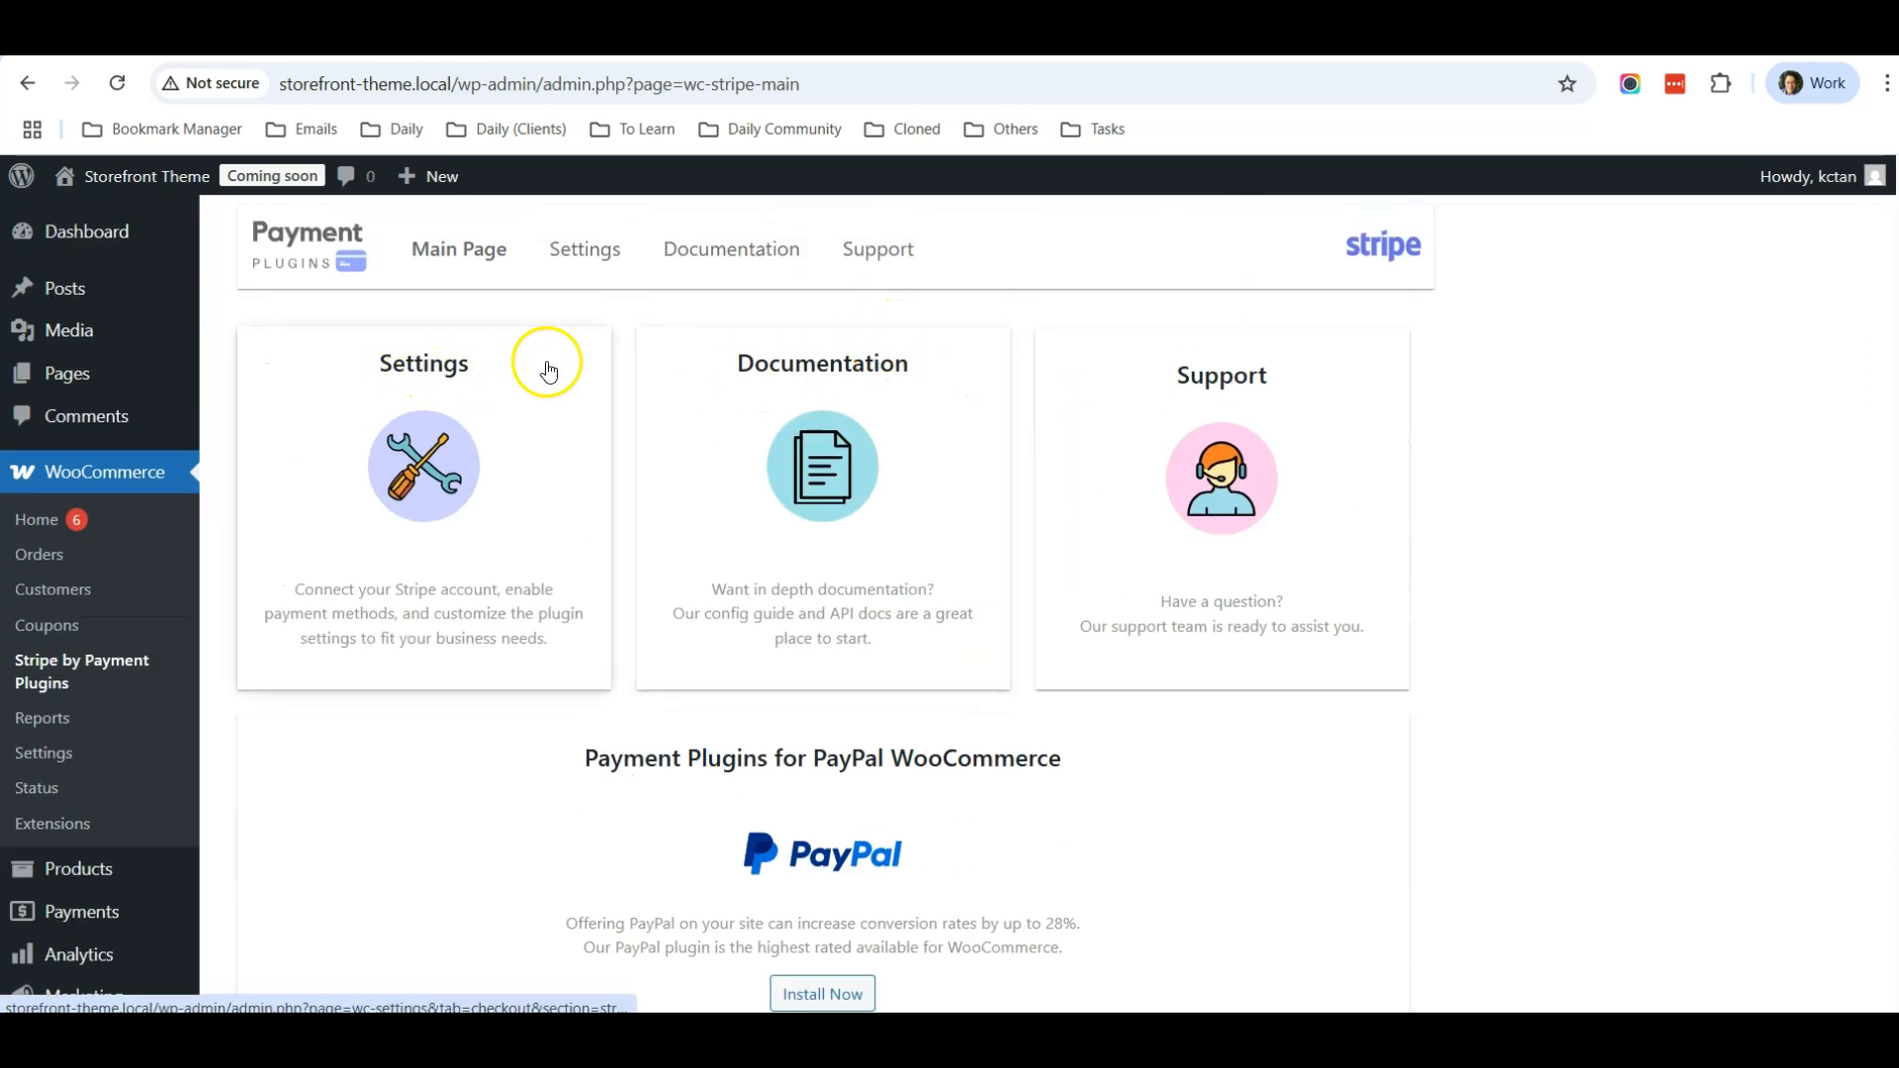
click(586, 259)
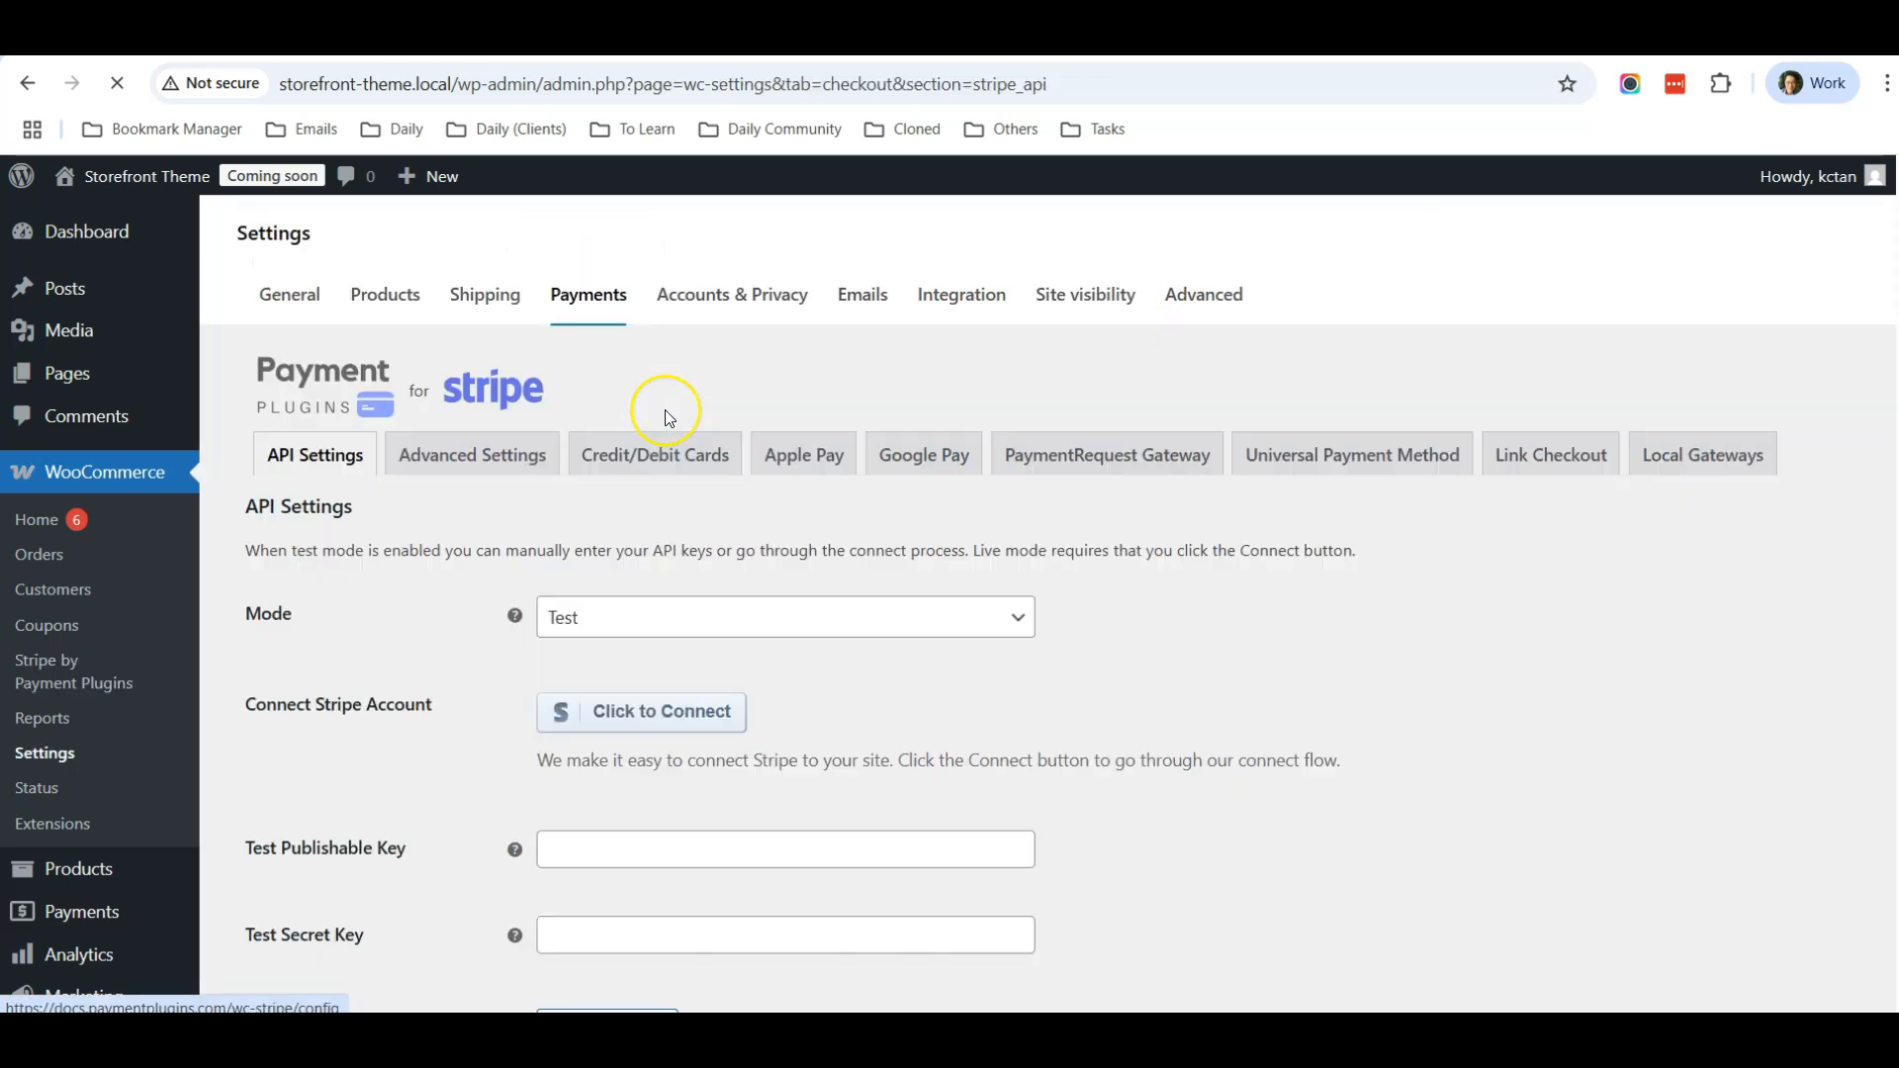
scroll(669, 455, down, 1)
click(827, 560)
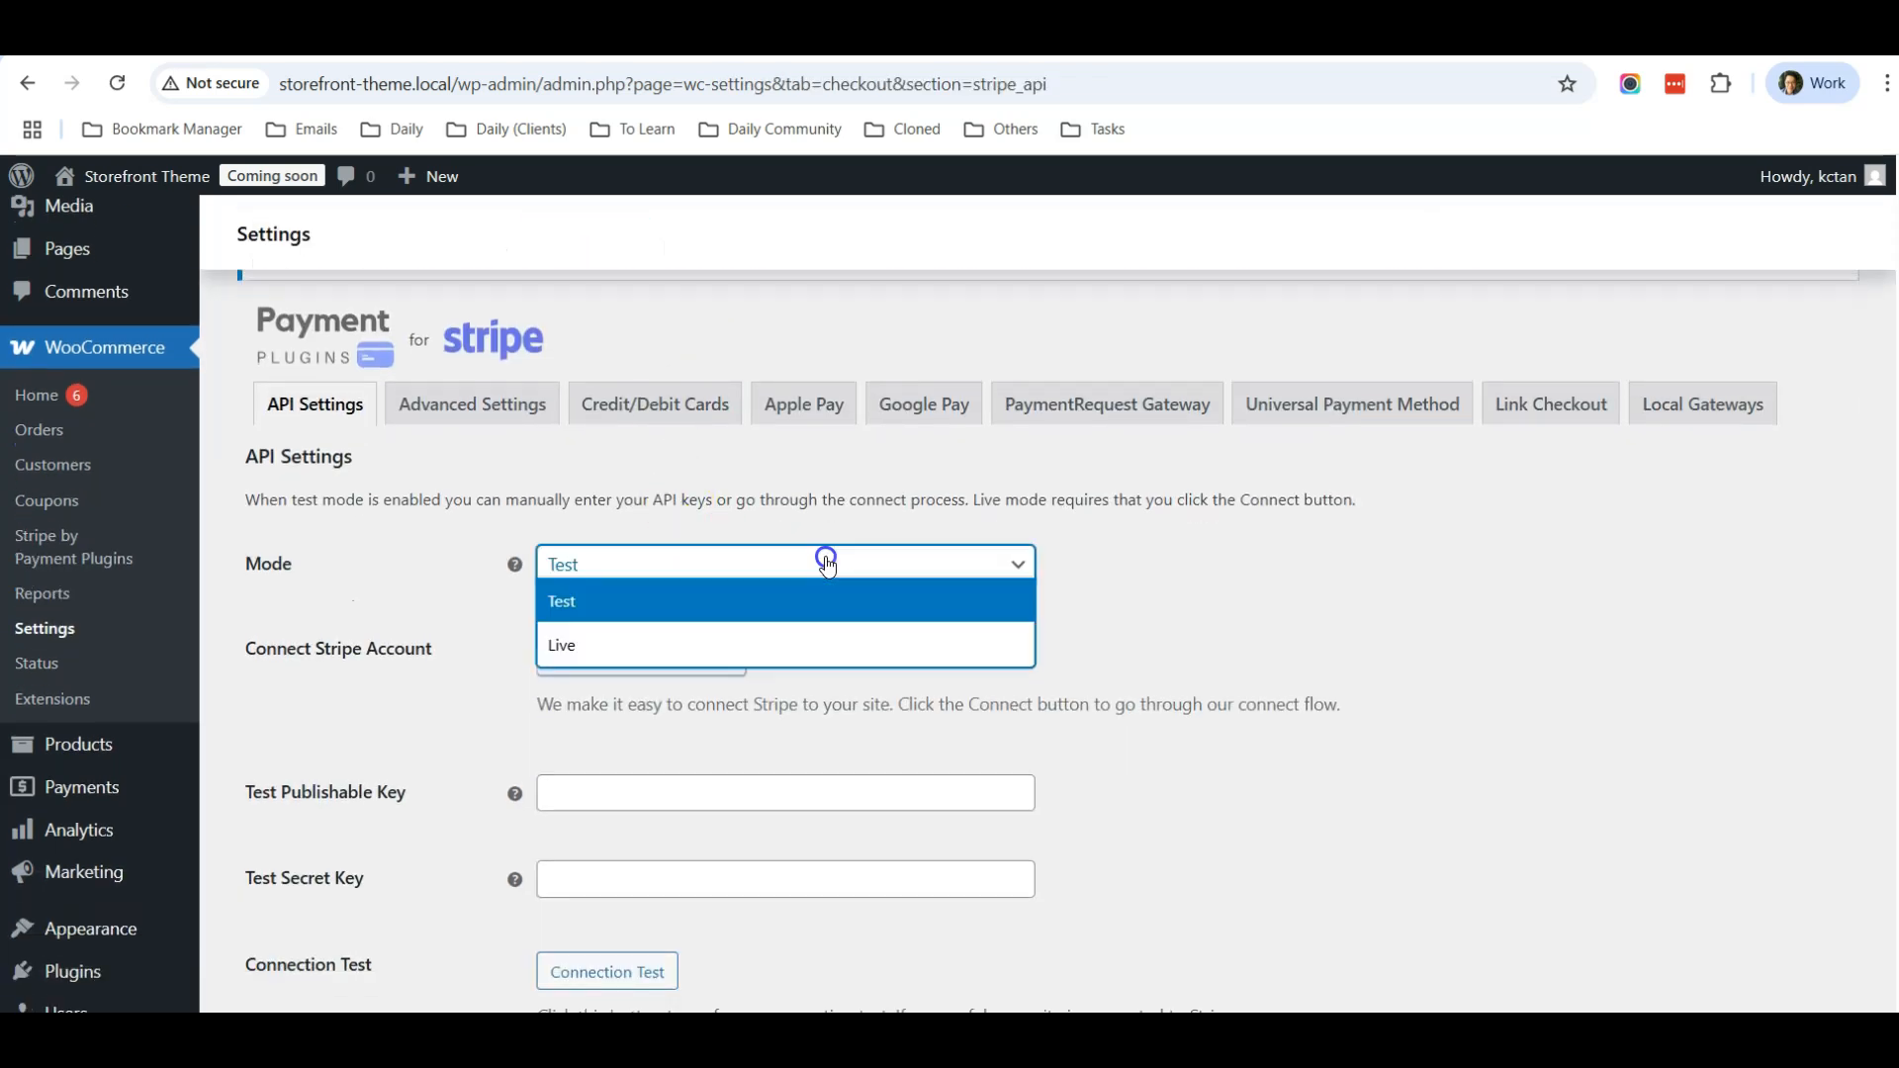
click(800, 643)
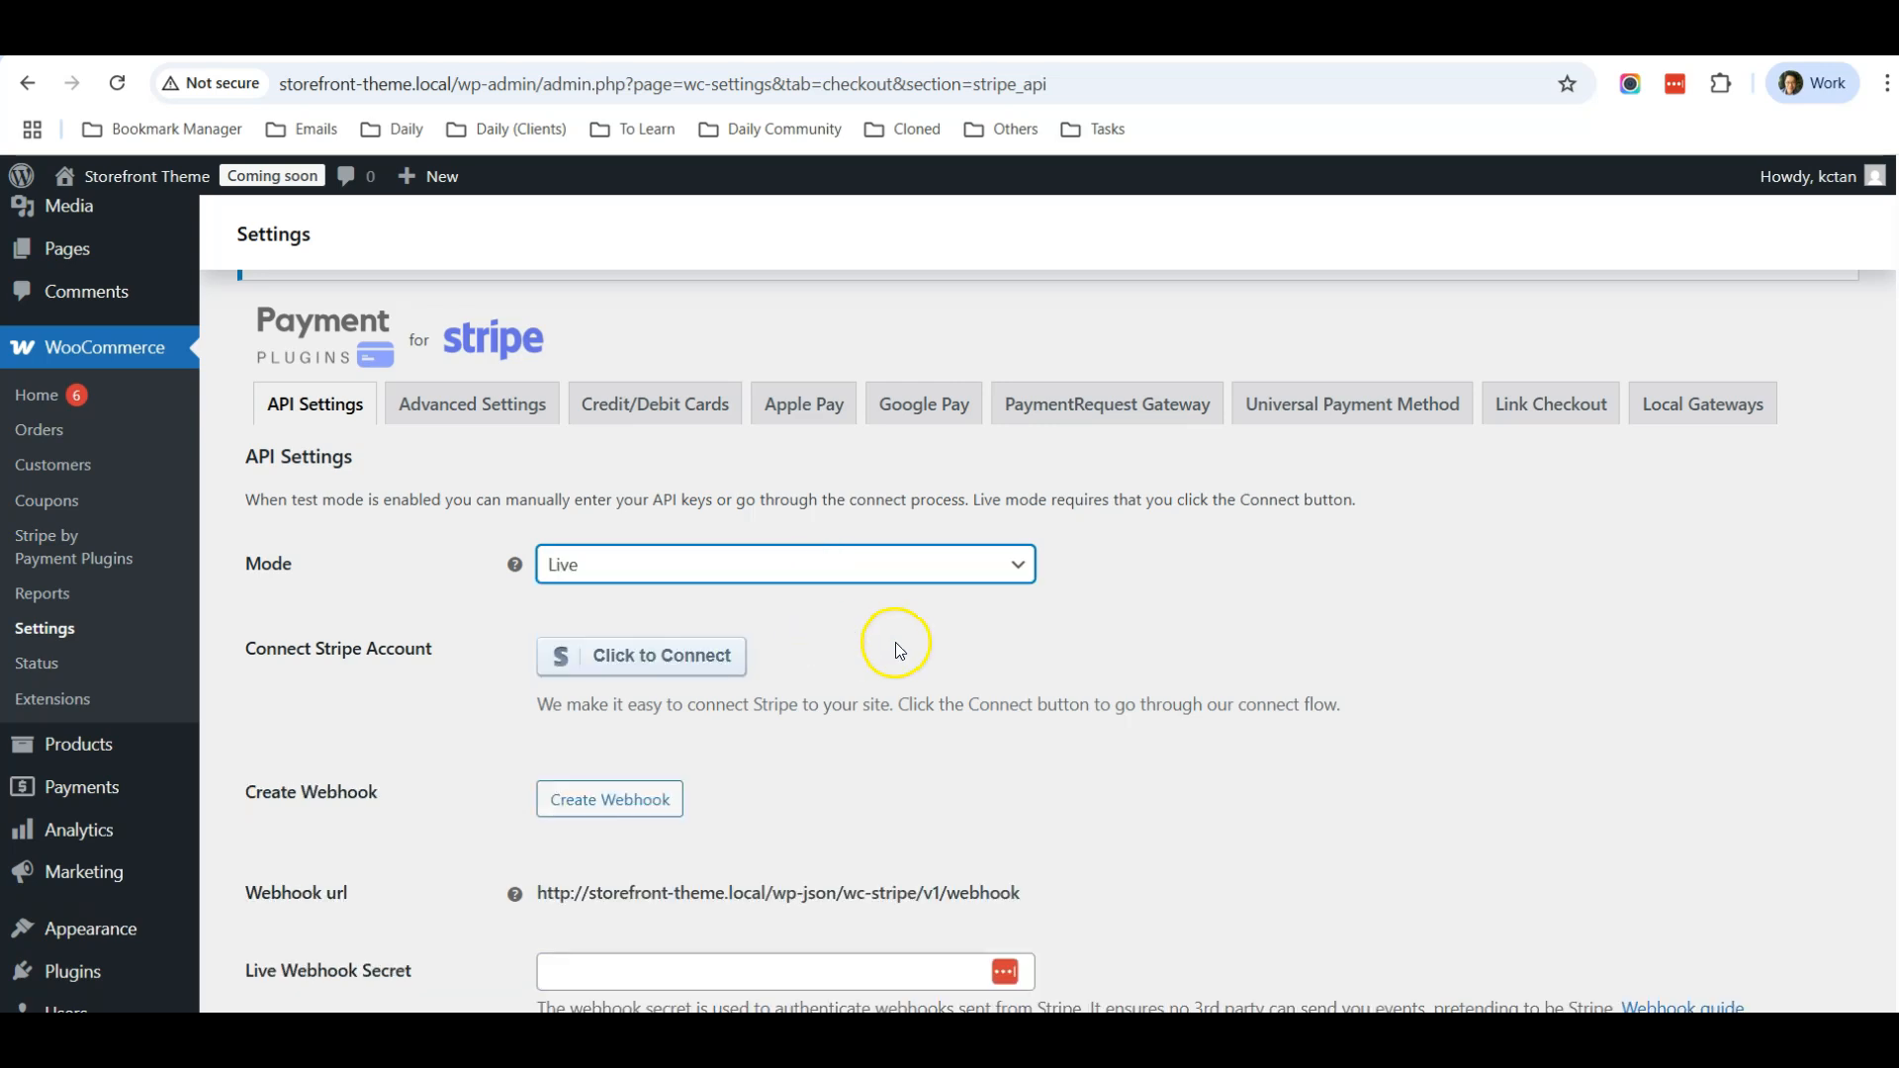
scroll(896, 639, down, 2)
scroll(832, 526, up, 1)
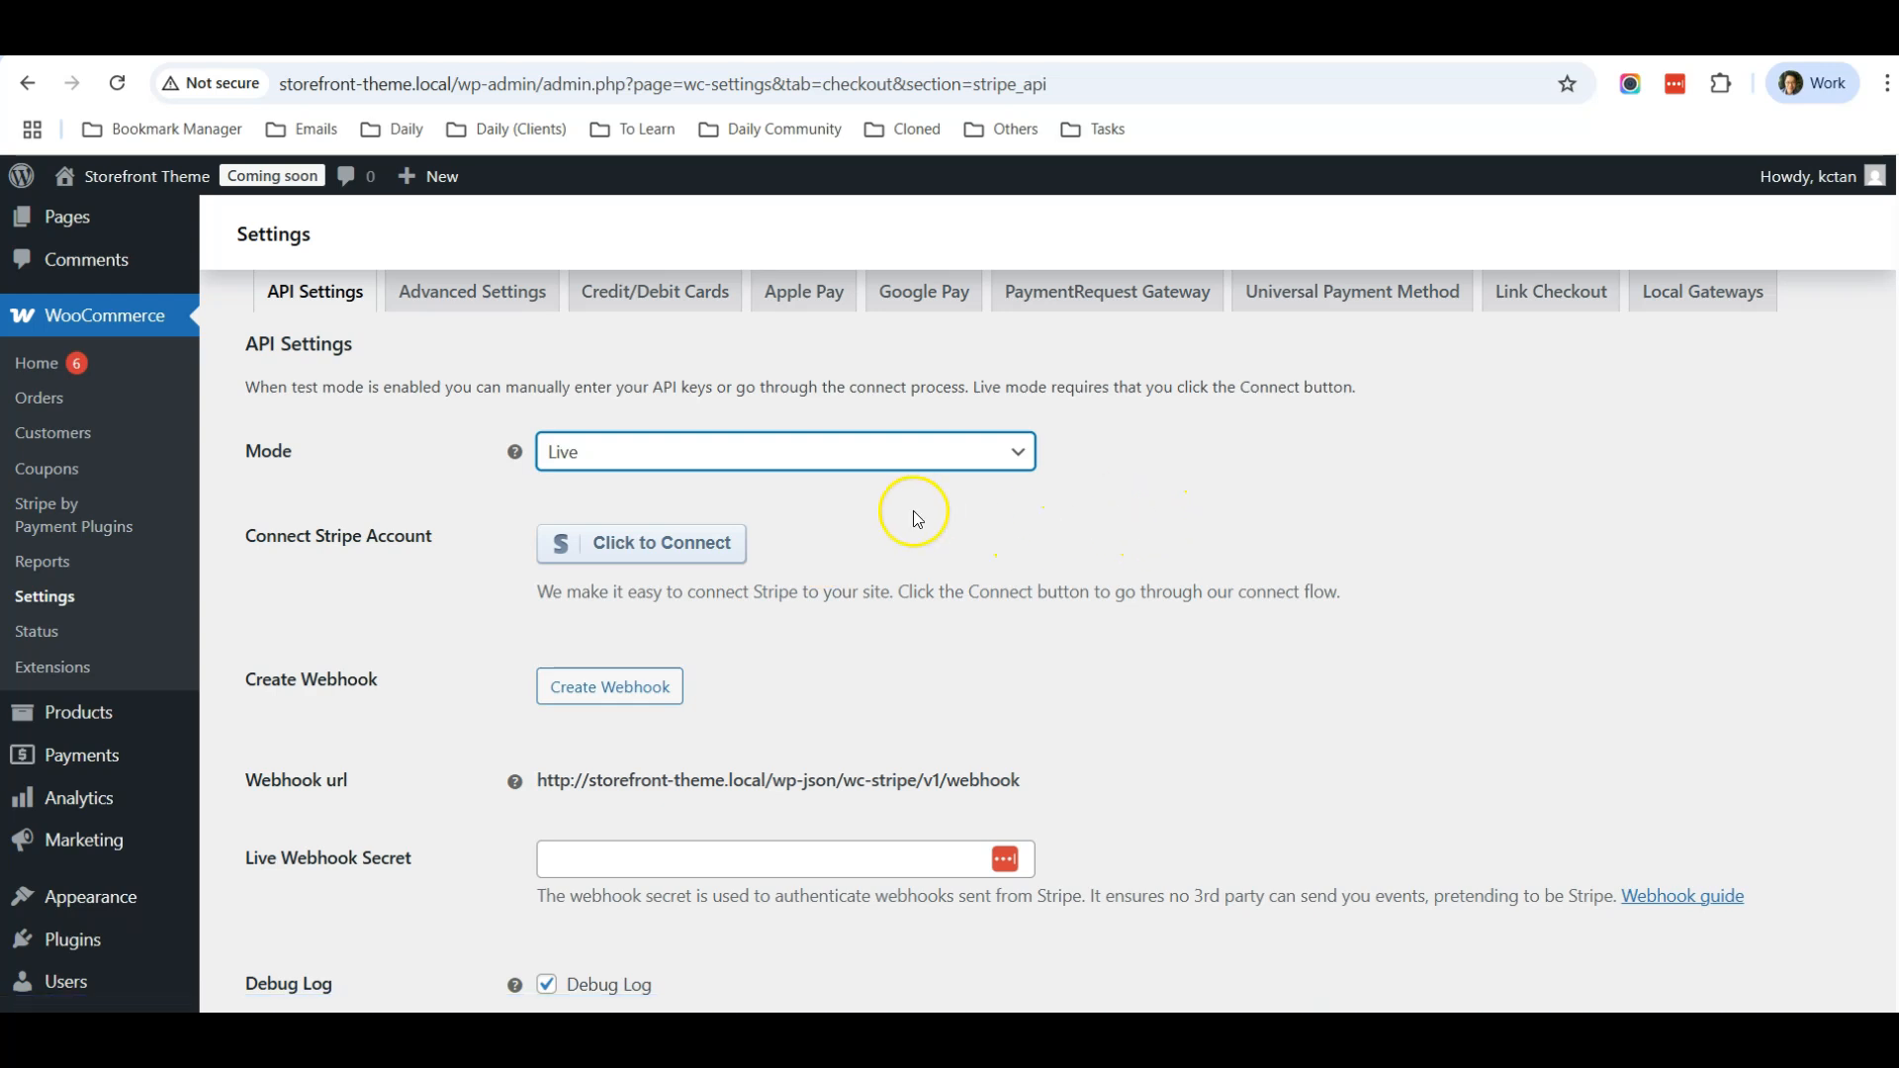
scroll(905, 512, down, 1)
scroll(906, 571, up, 2)
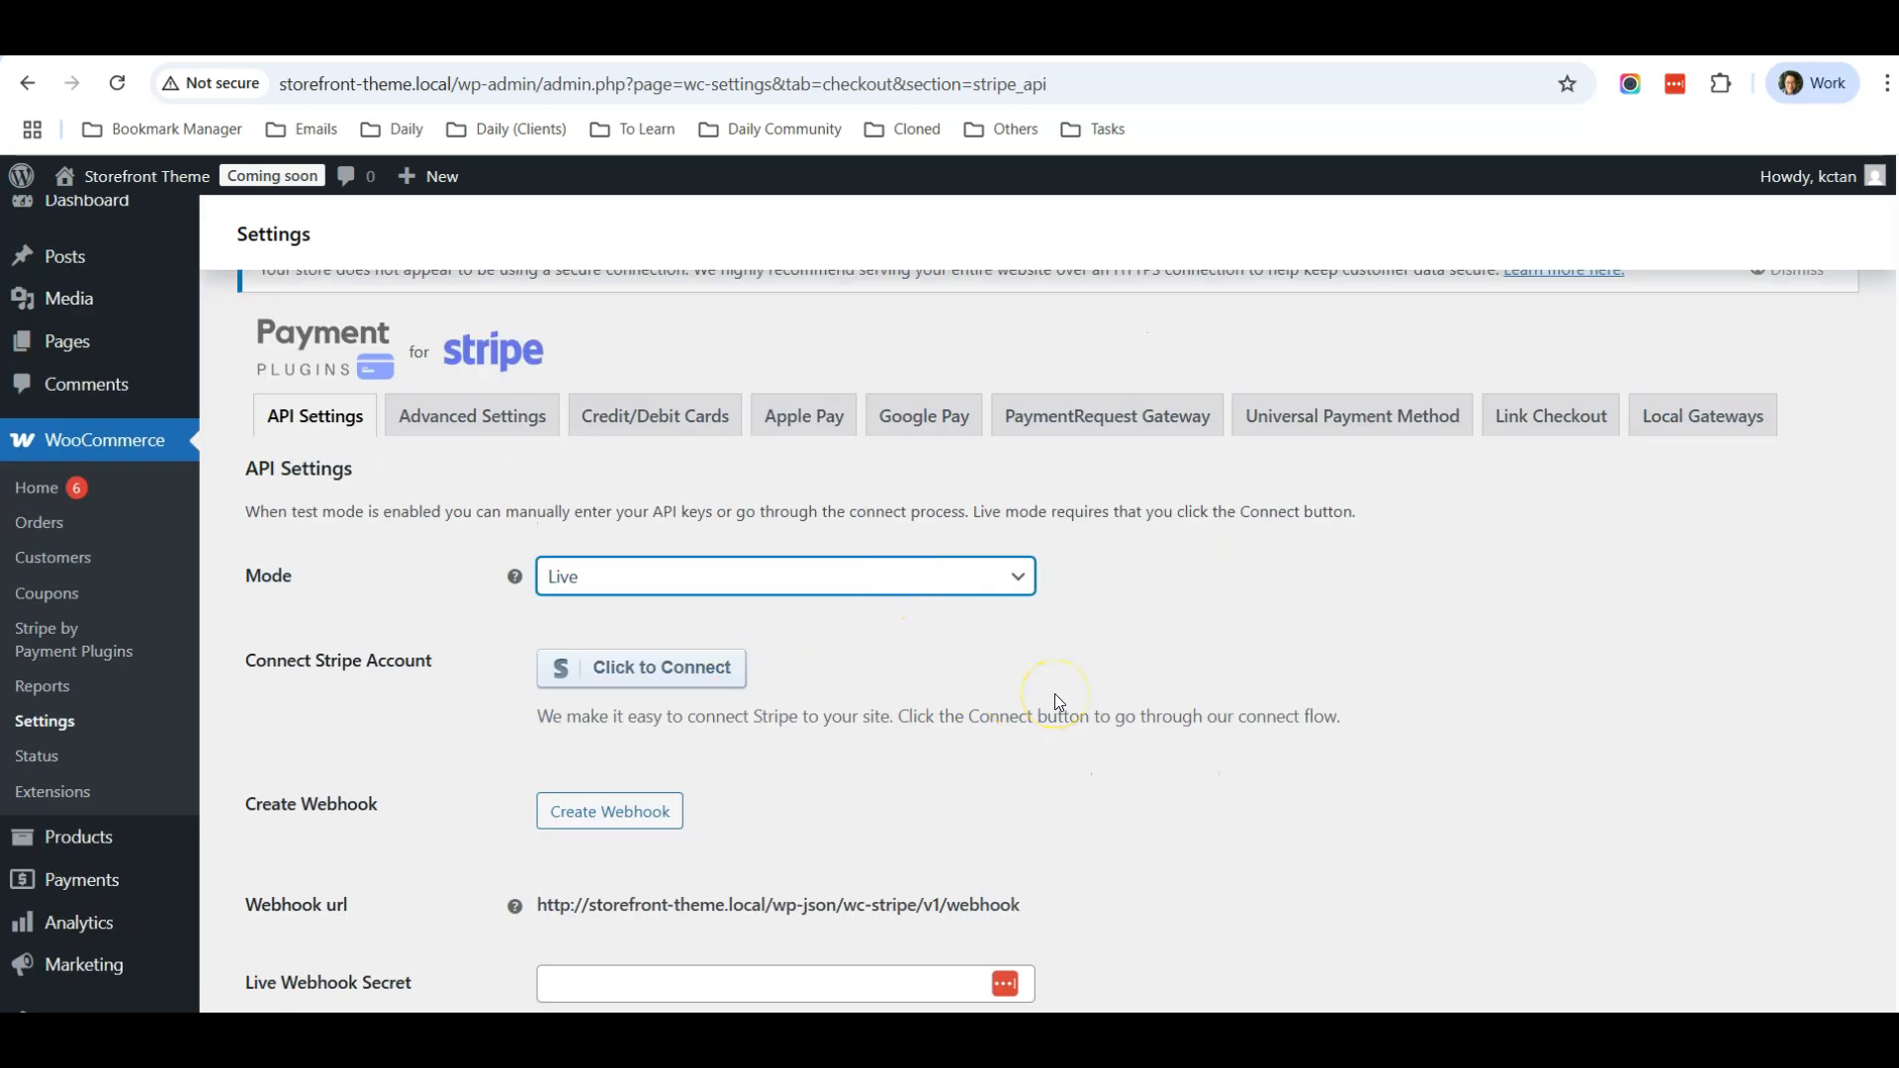
scroll(1055, 696, up, 1)
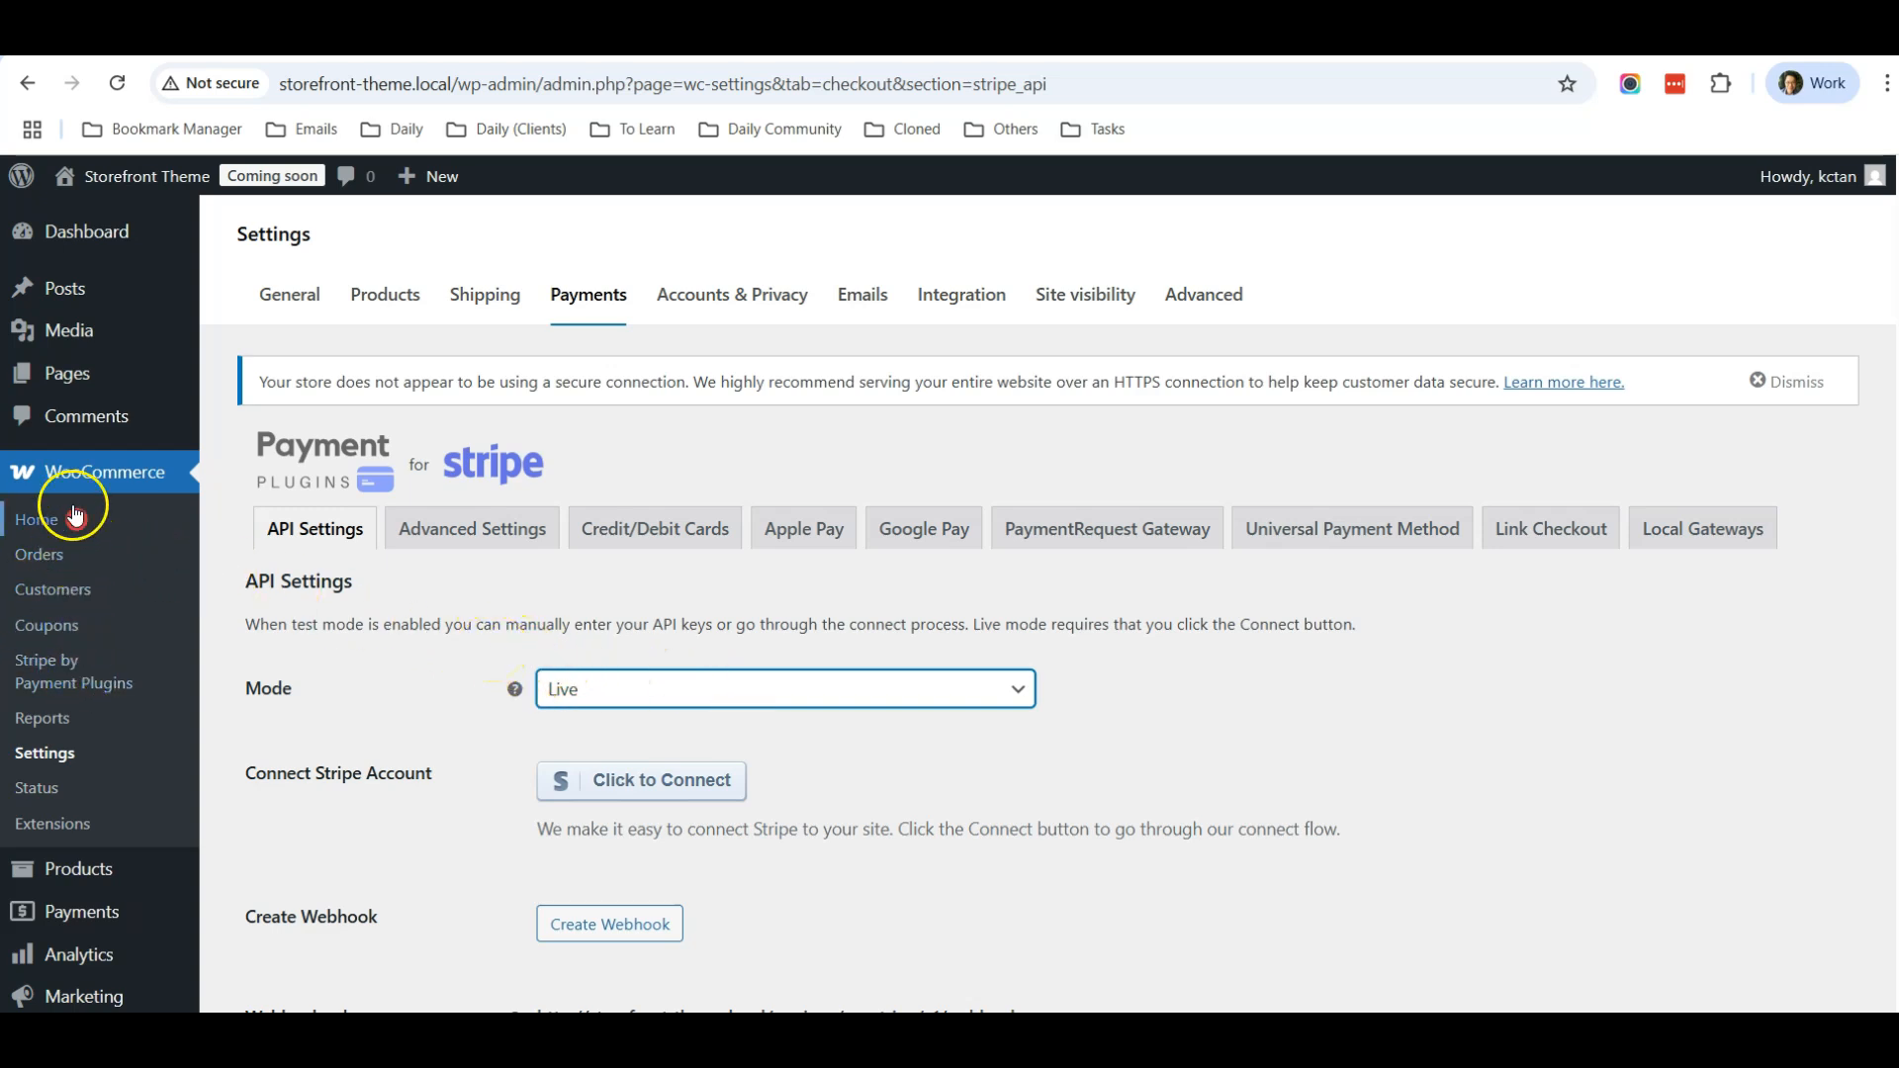
Step: Leave the Stripe settings unsaved, open the WooCommerce shipping zones and add a zone named "SG"
click(479, 306)
click(1069, 243)
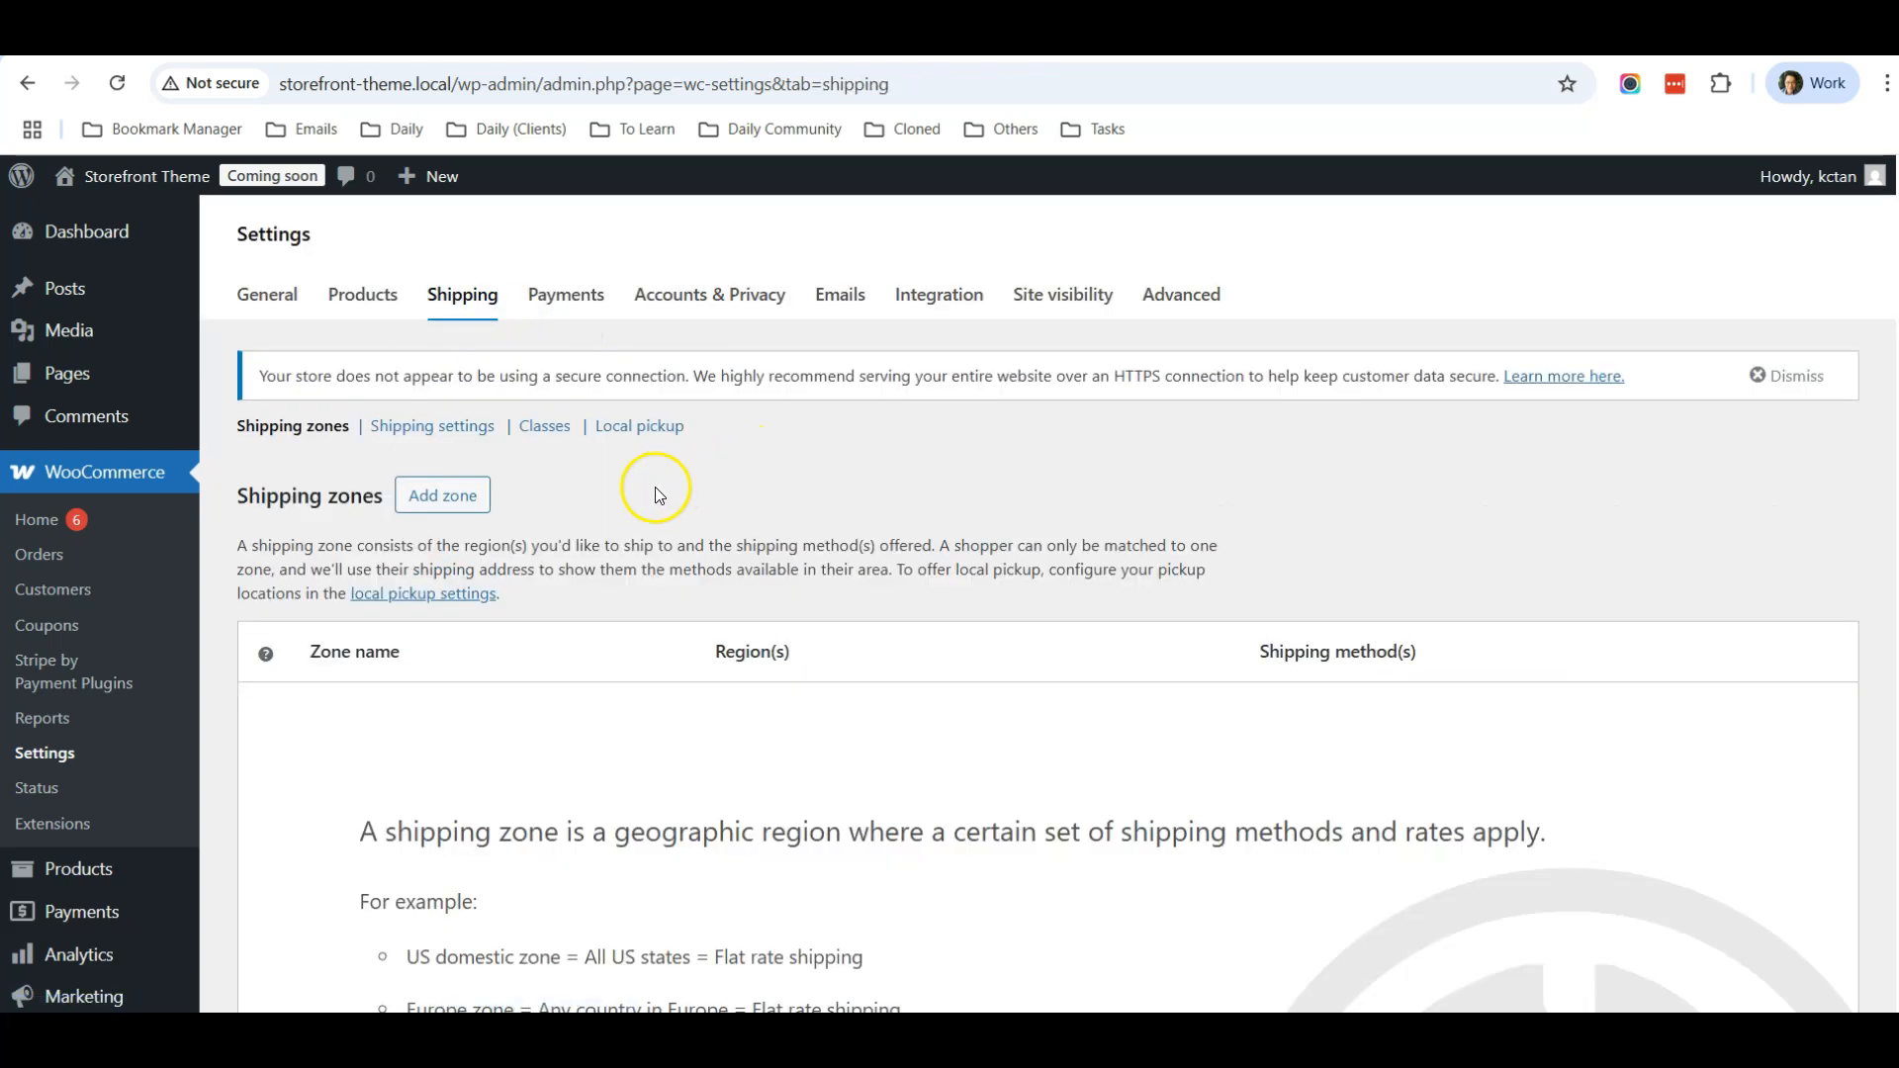
scroll(654, 486, down, 5)
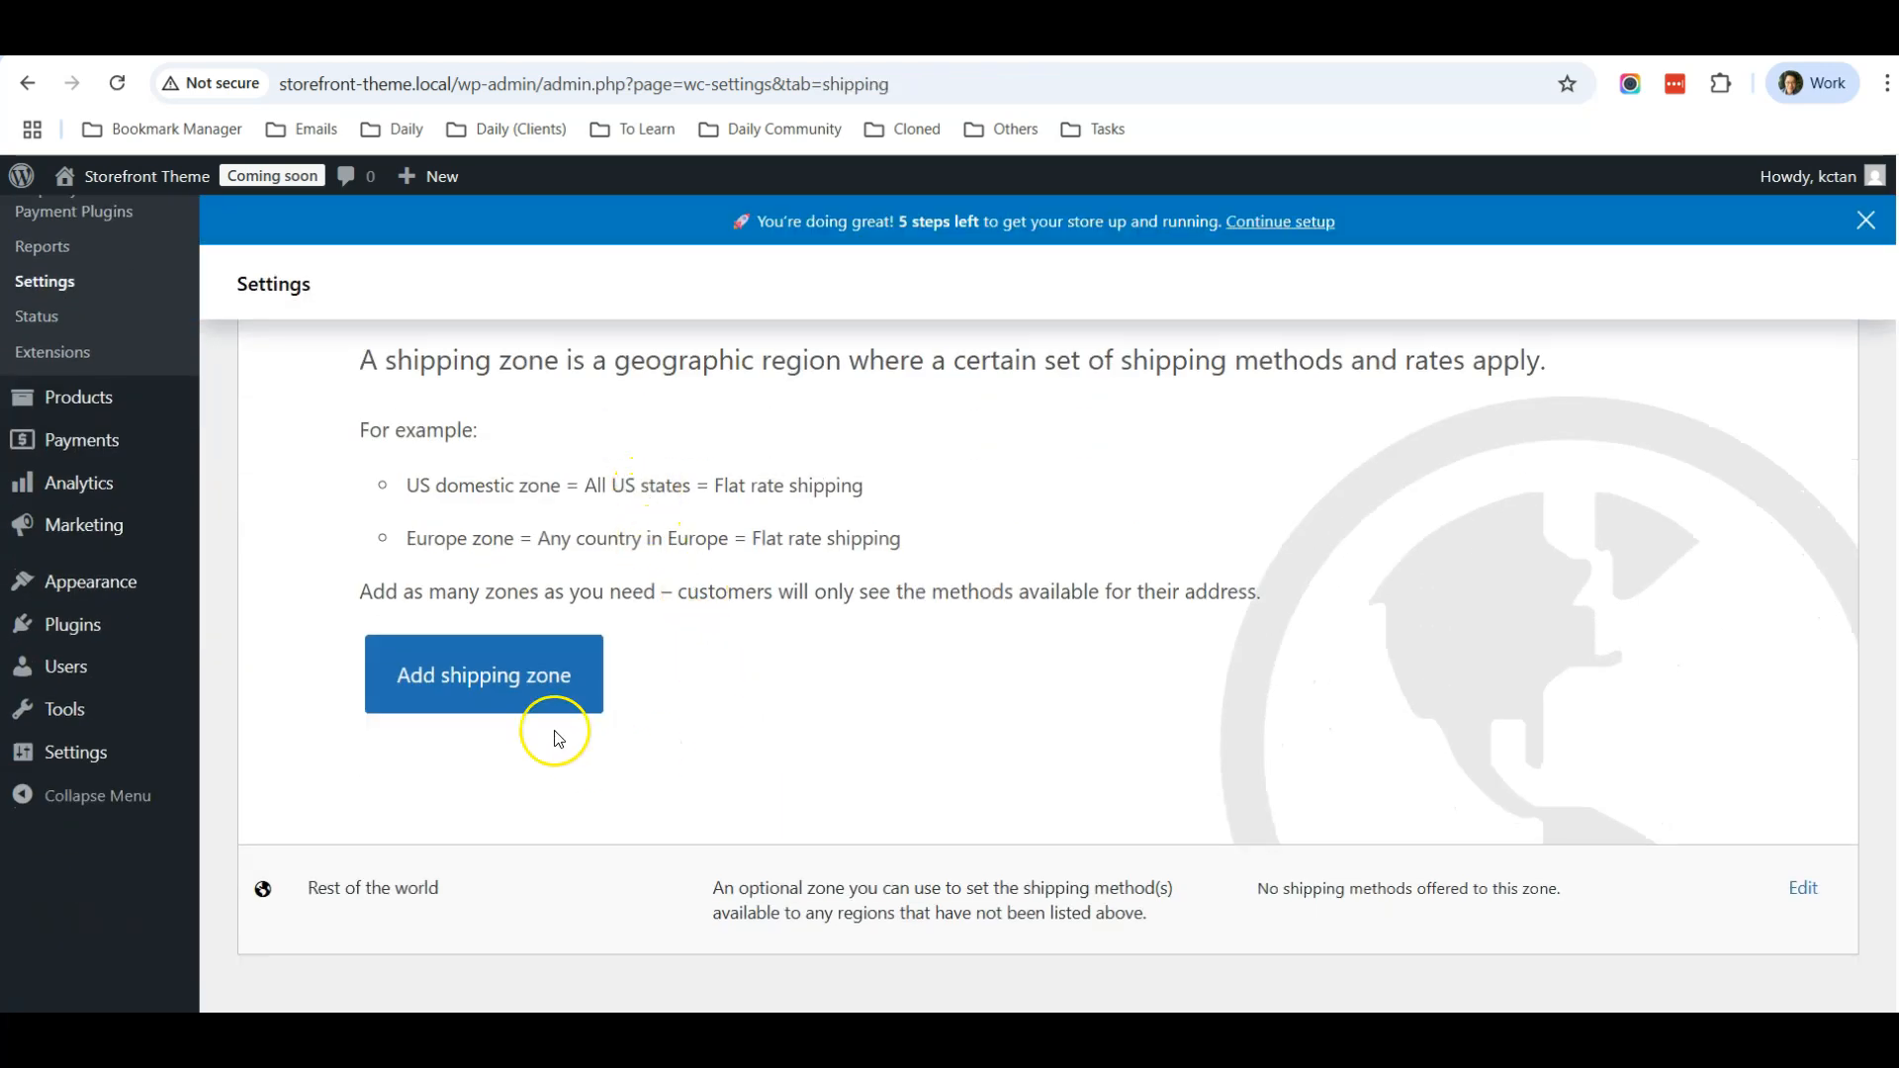
scroll(768, 657, up, 4)
click(450, 446)
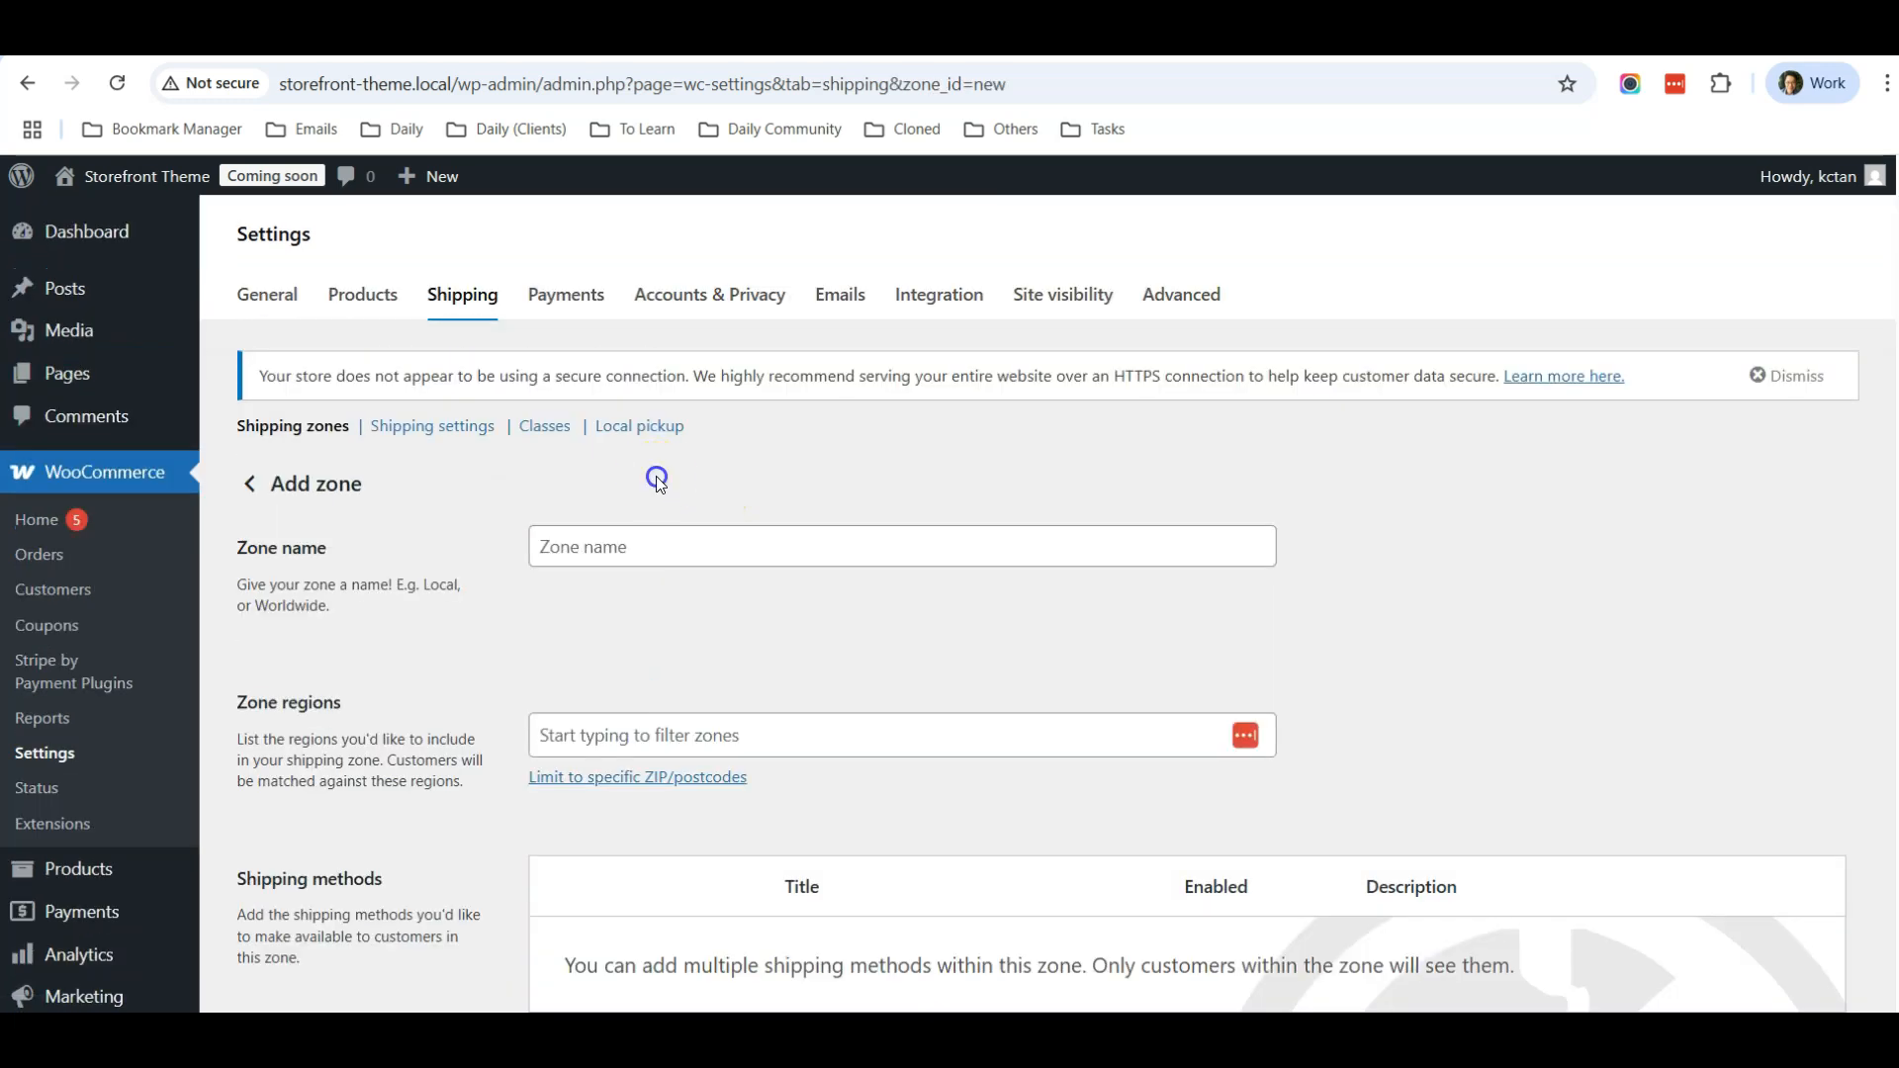
click(664, 552)
text(SG)
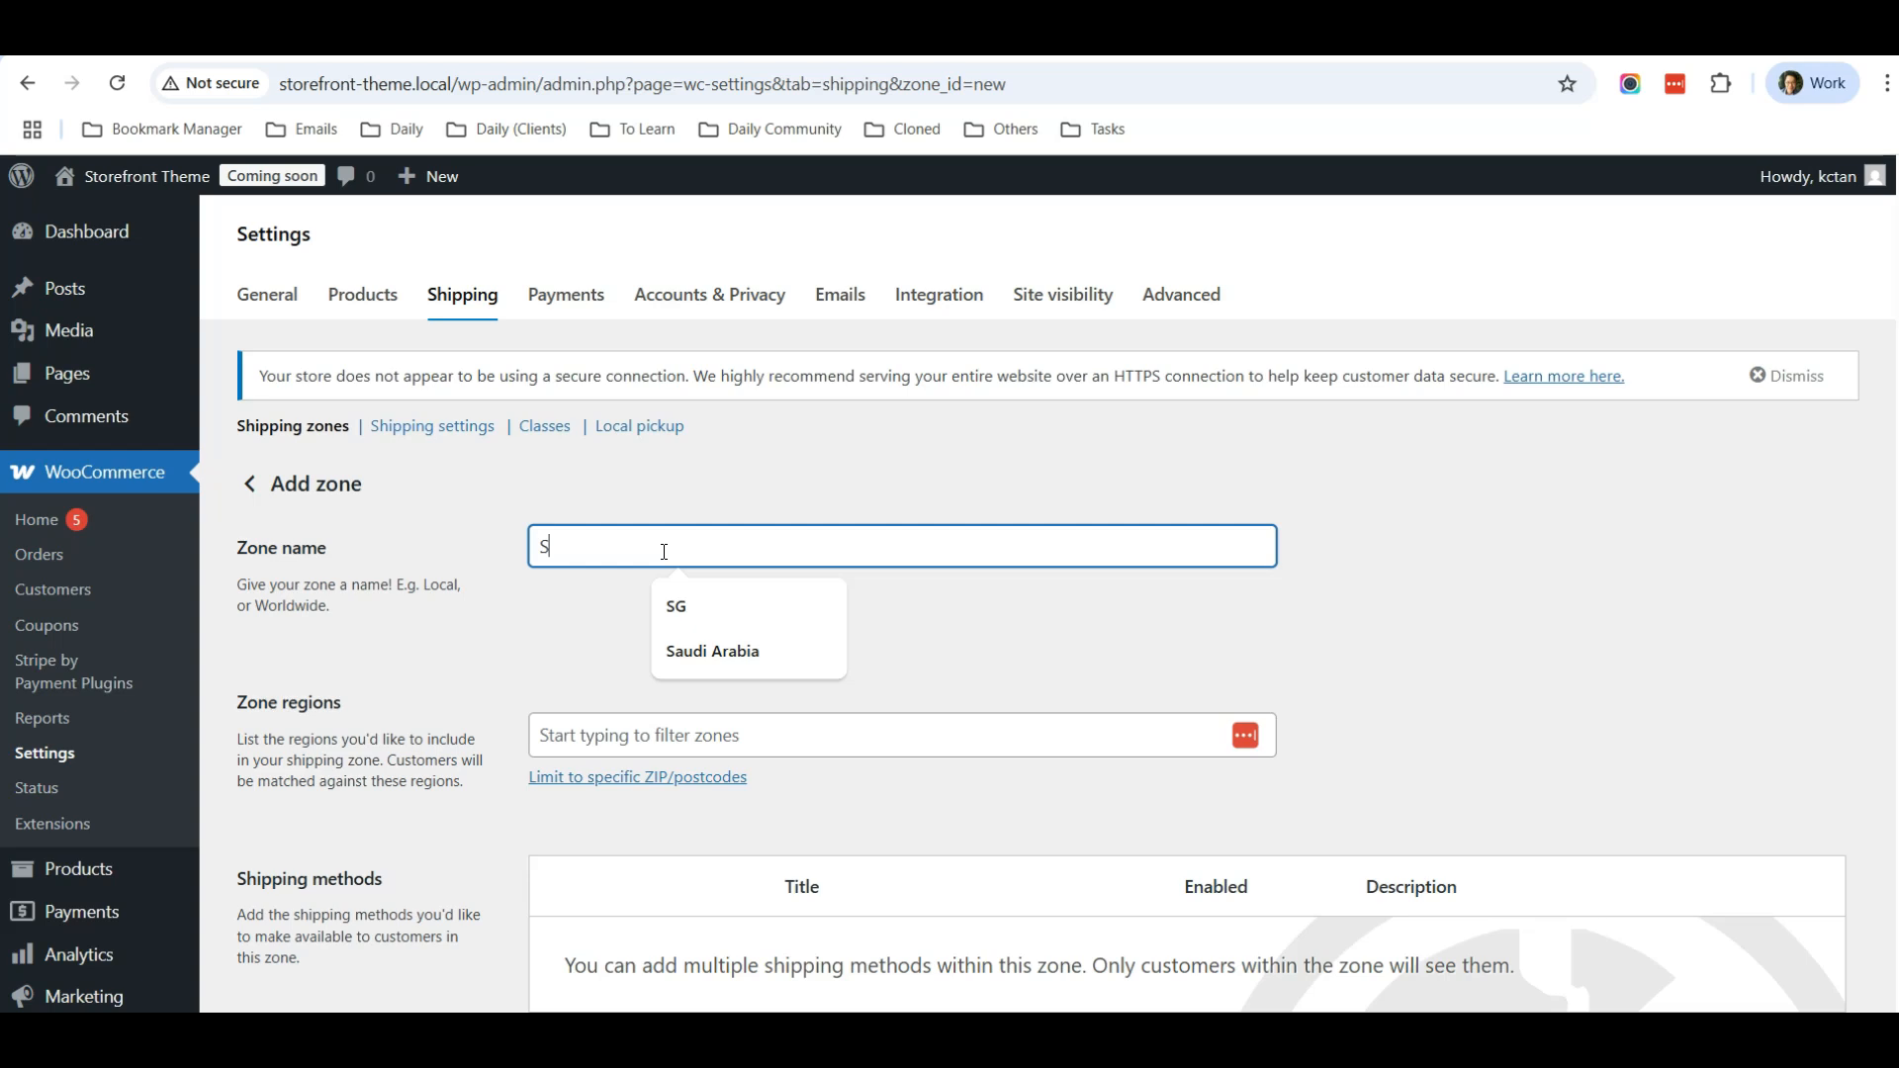
click(760, 485)
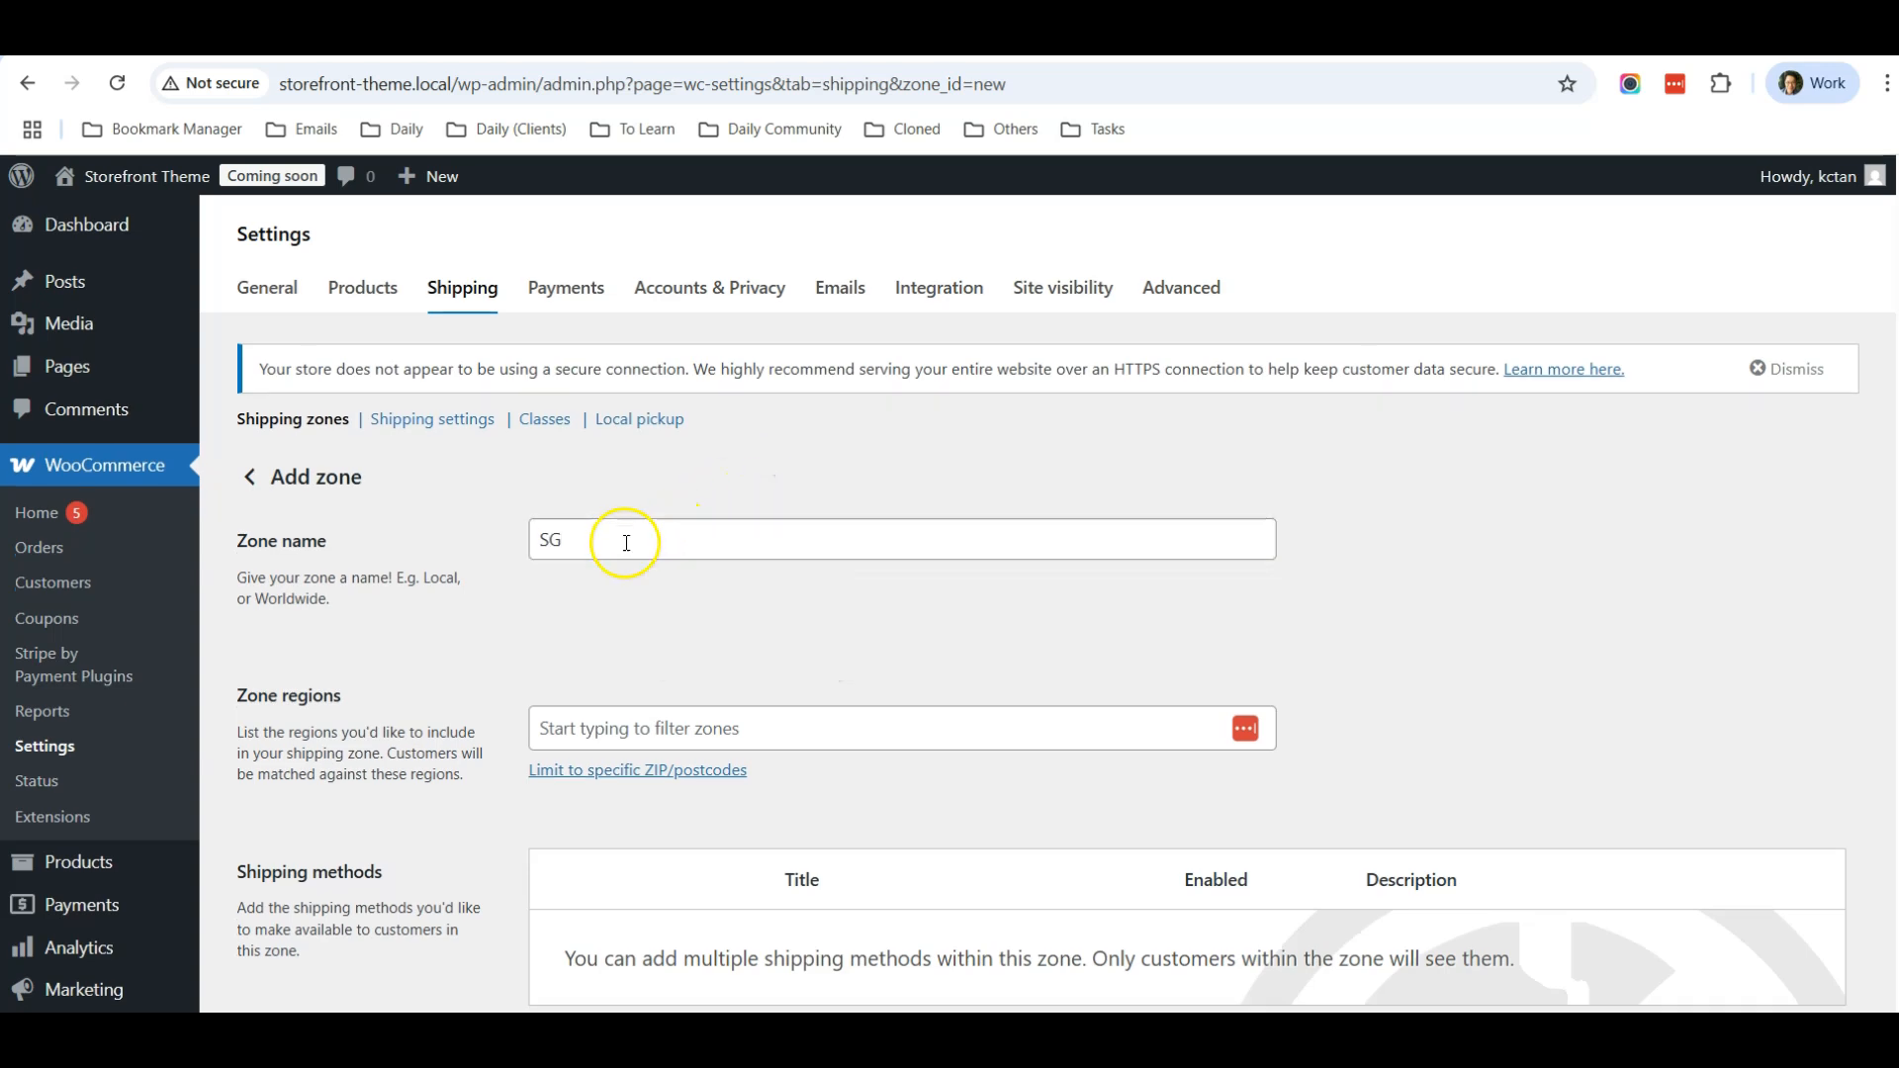
Step: Add Singapore under Asia as the only region of the SG shipping zone
scroll(752, 465, down, 2)
click(742, 539)
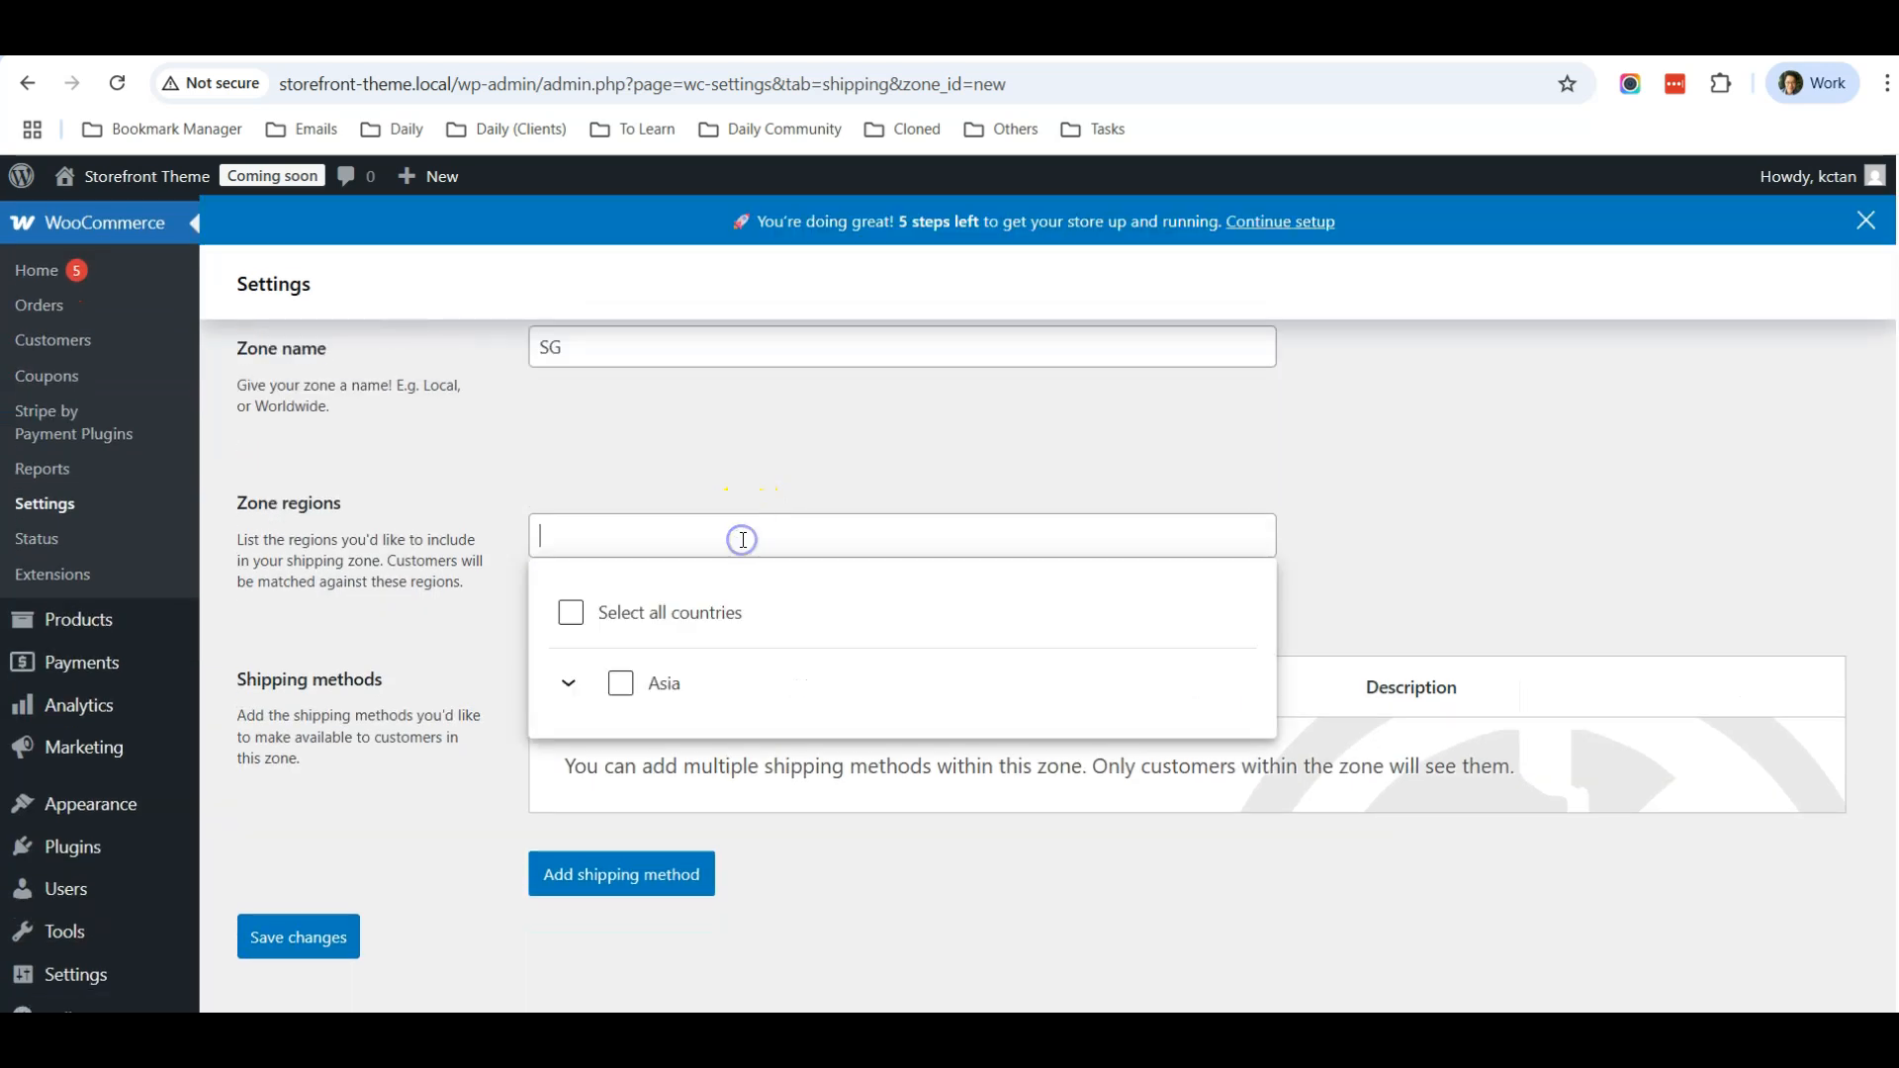
click(568, 685)
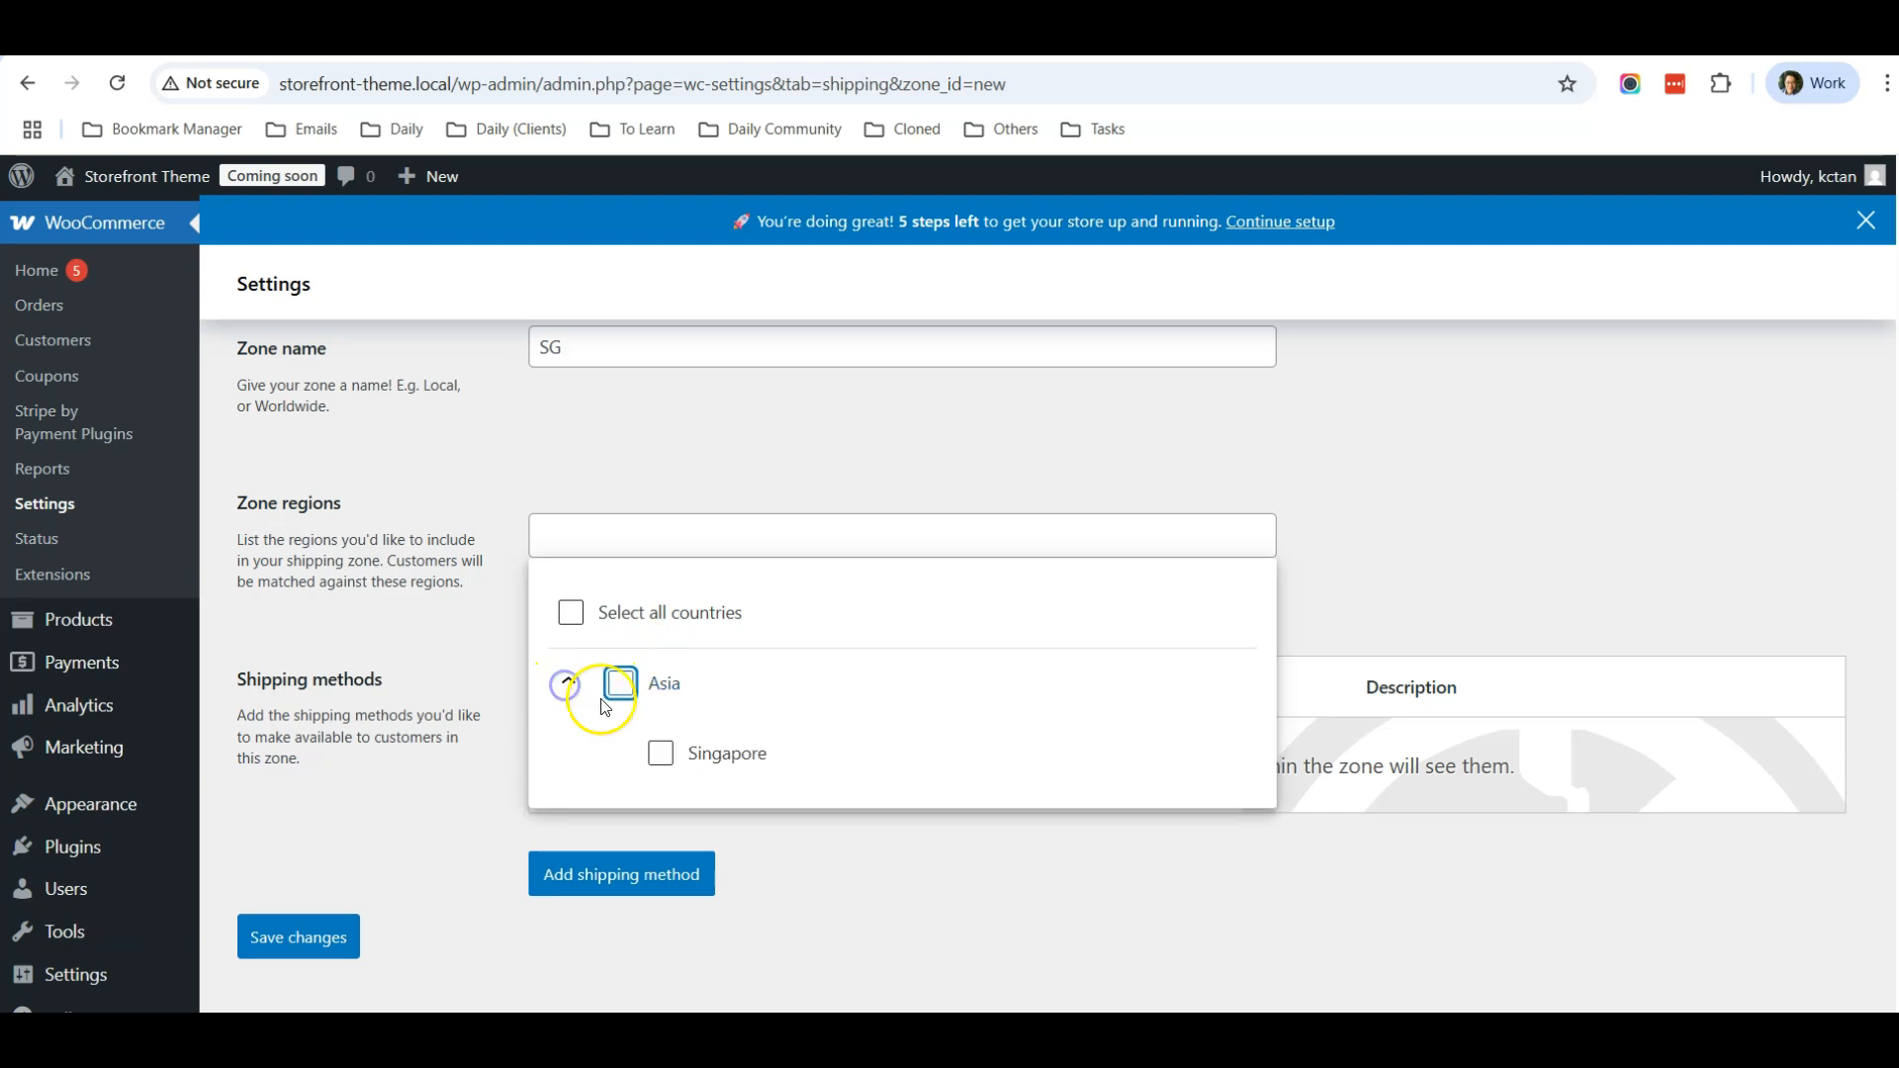
click(661, 754)
click(1410, 521)
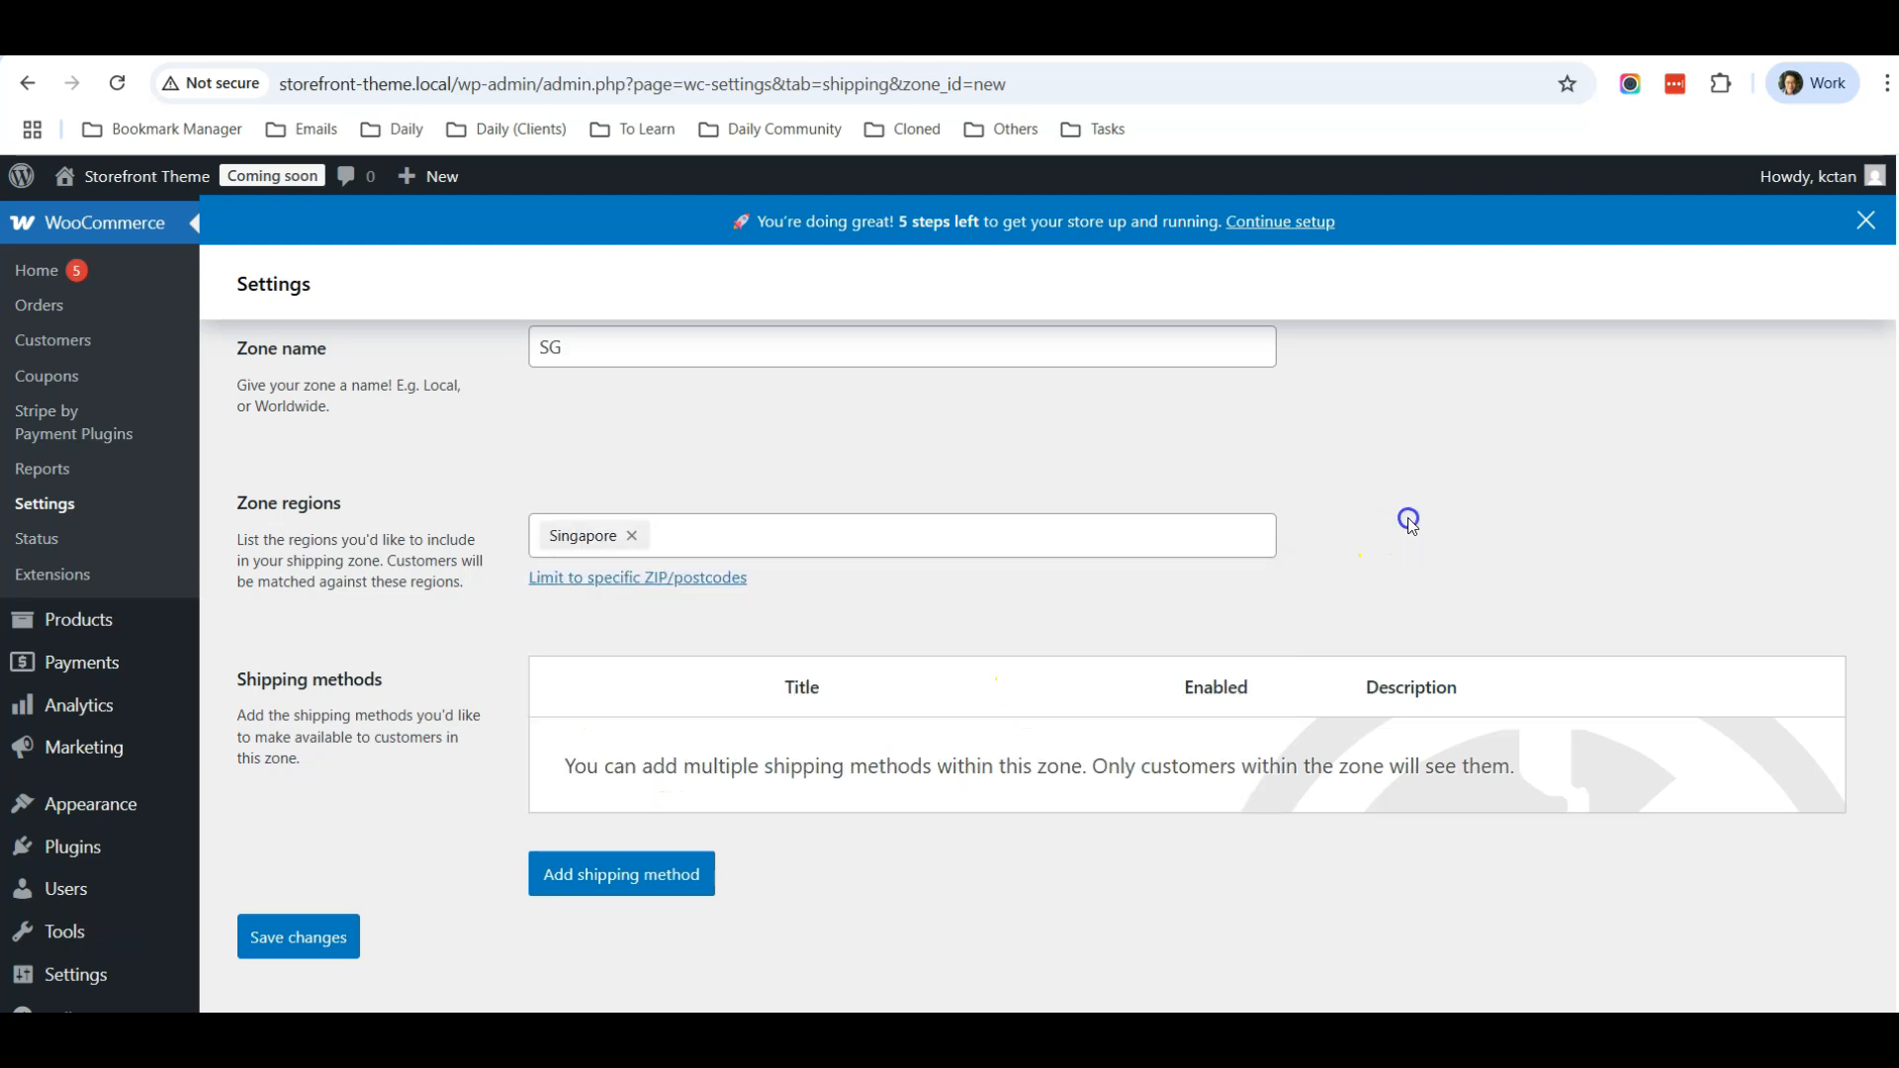
Step: Create a flat rate shipping method for the SG zone with tax status None and a cost of $10, and save it
scroll(1412, 526, down, 1)
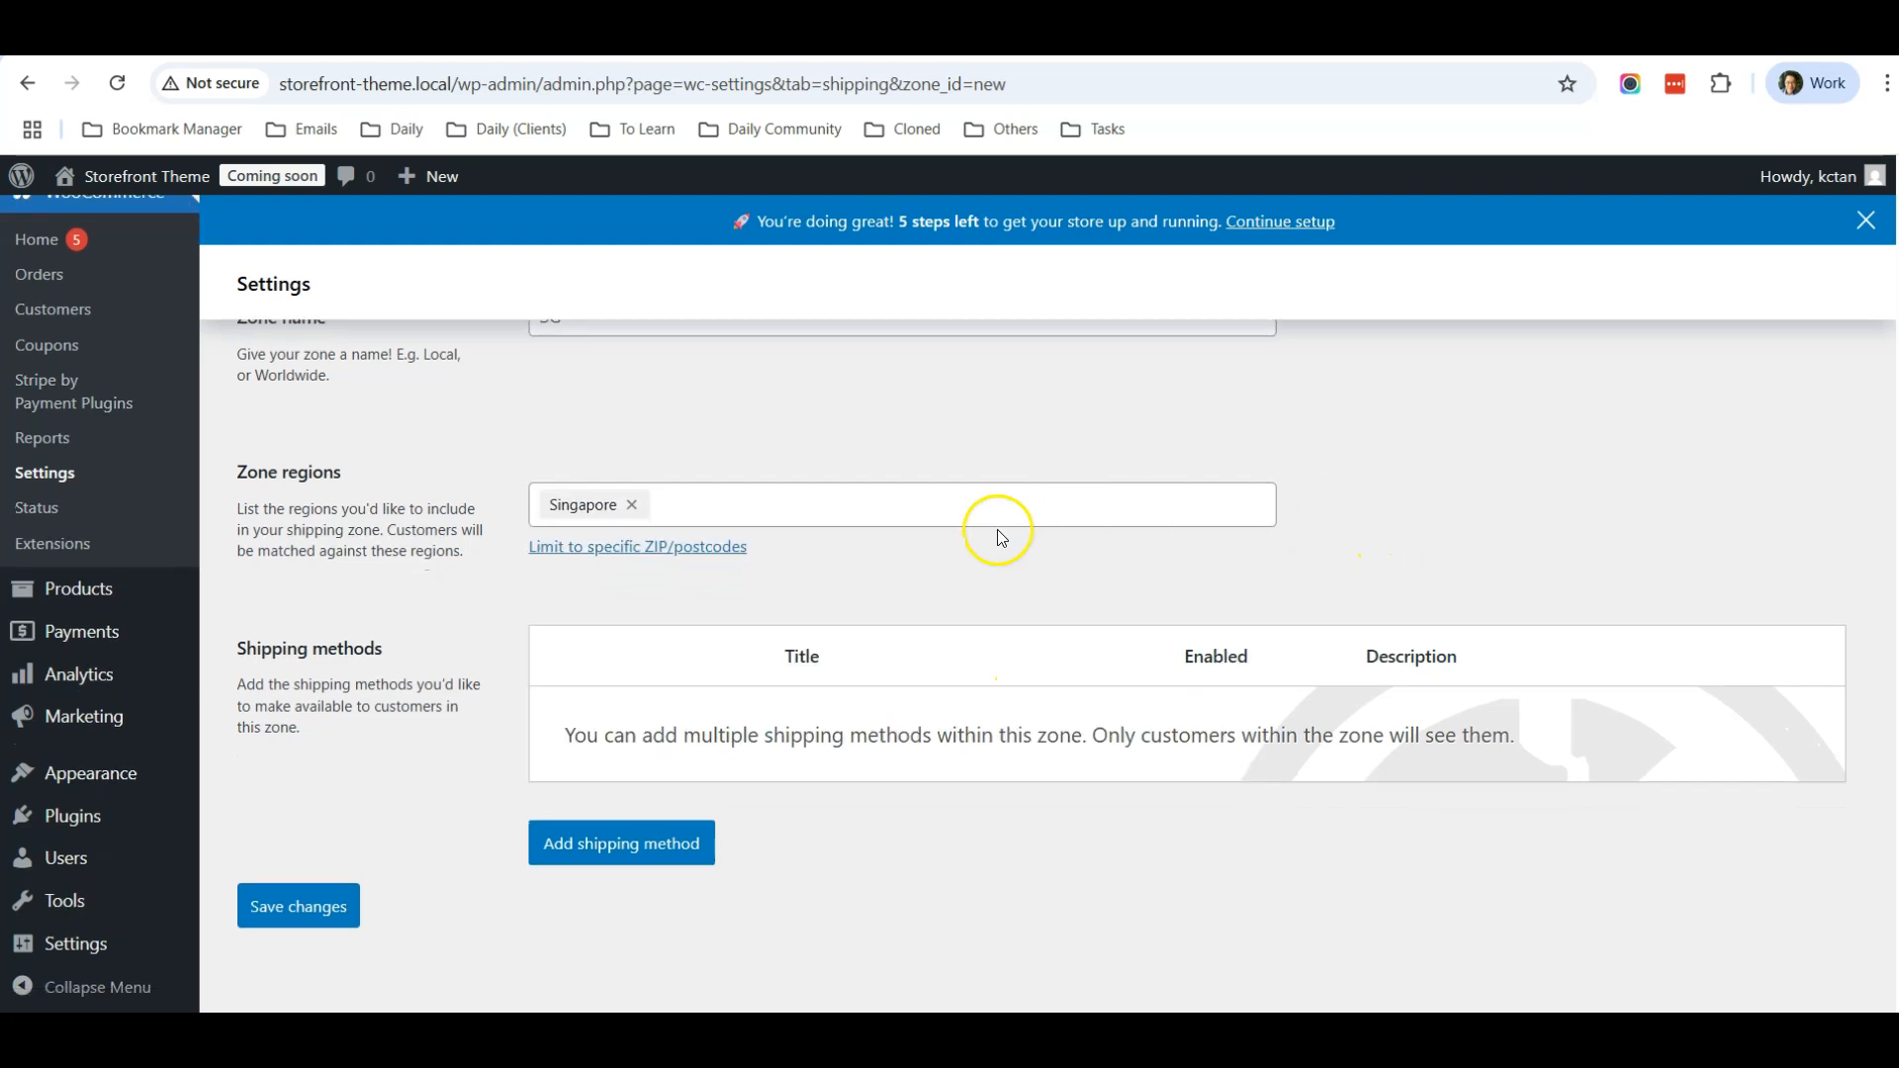
click(625, 841)
click(992, 590)
click(1243, 793)
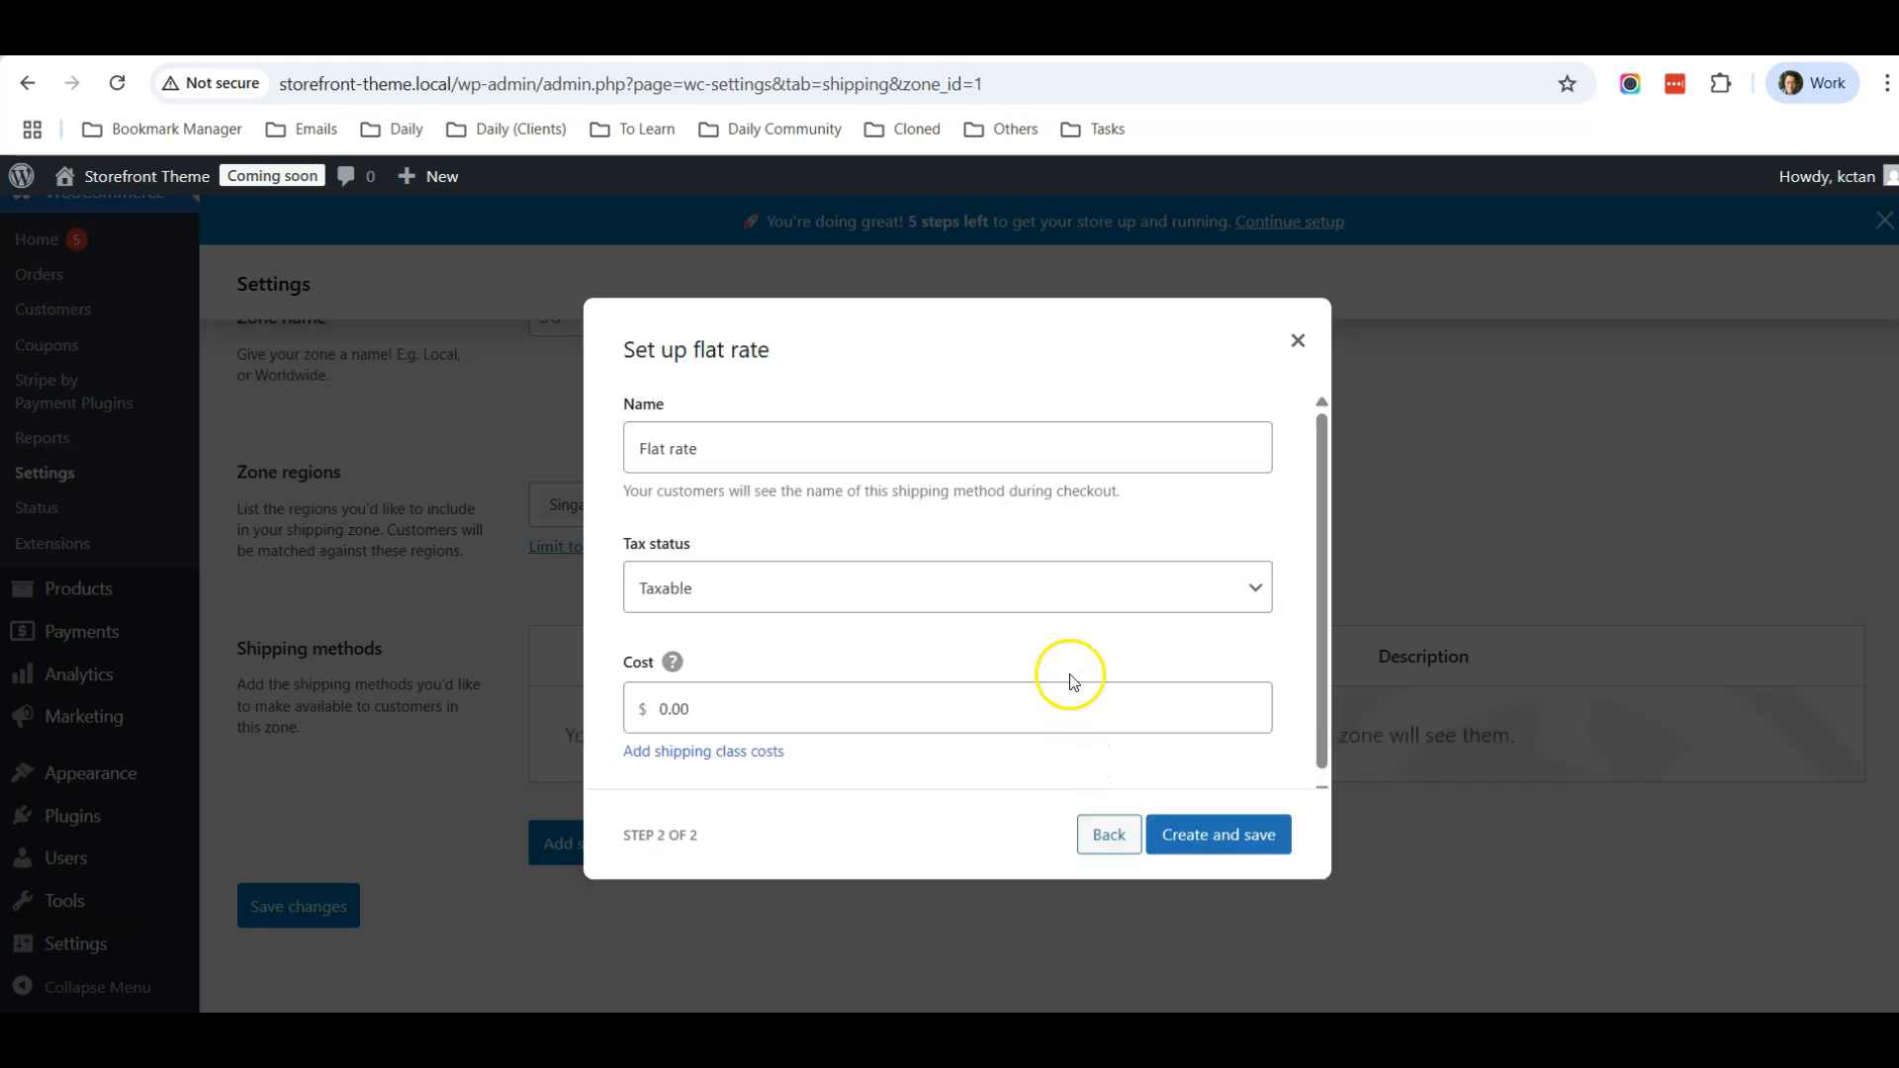
click(856, 593)
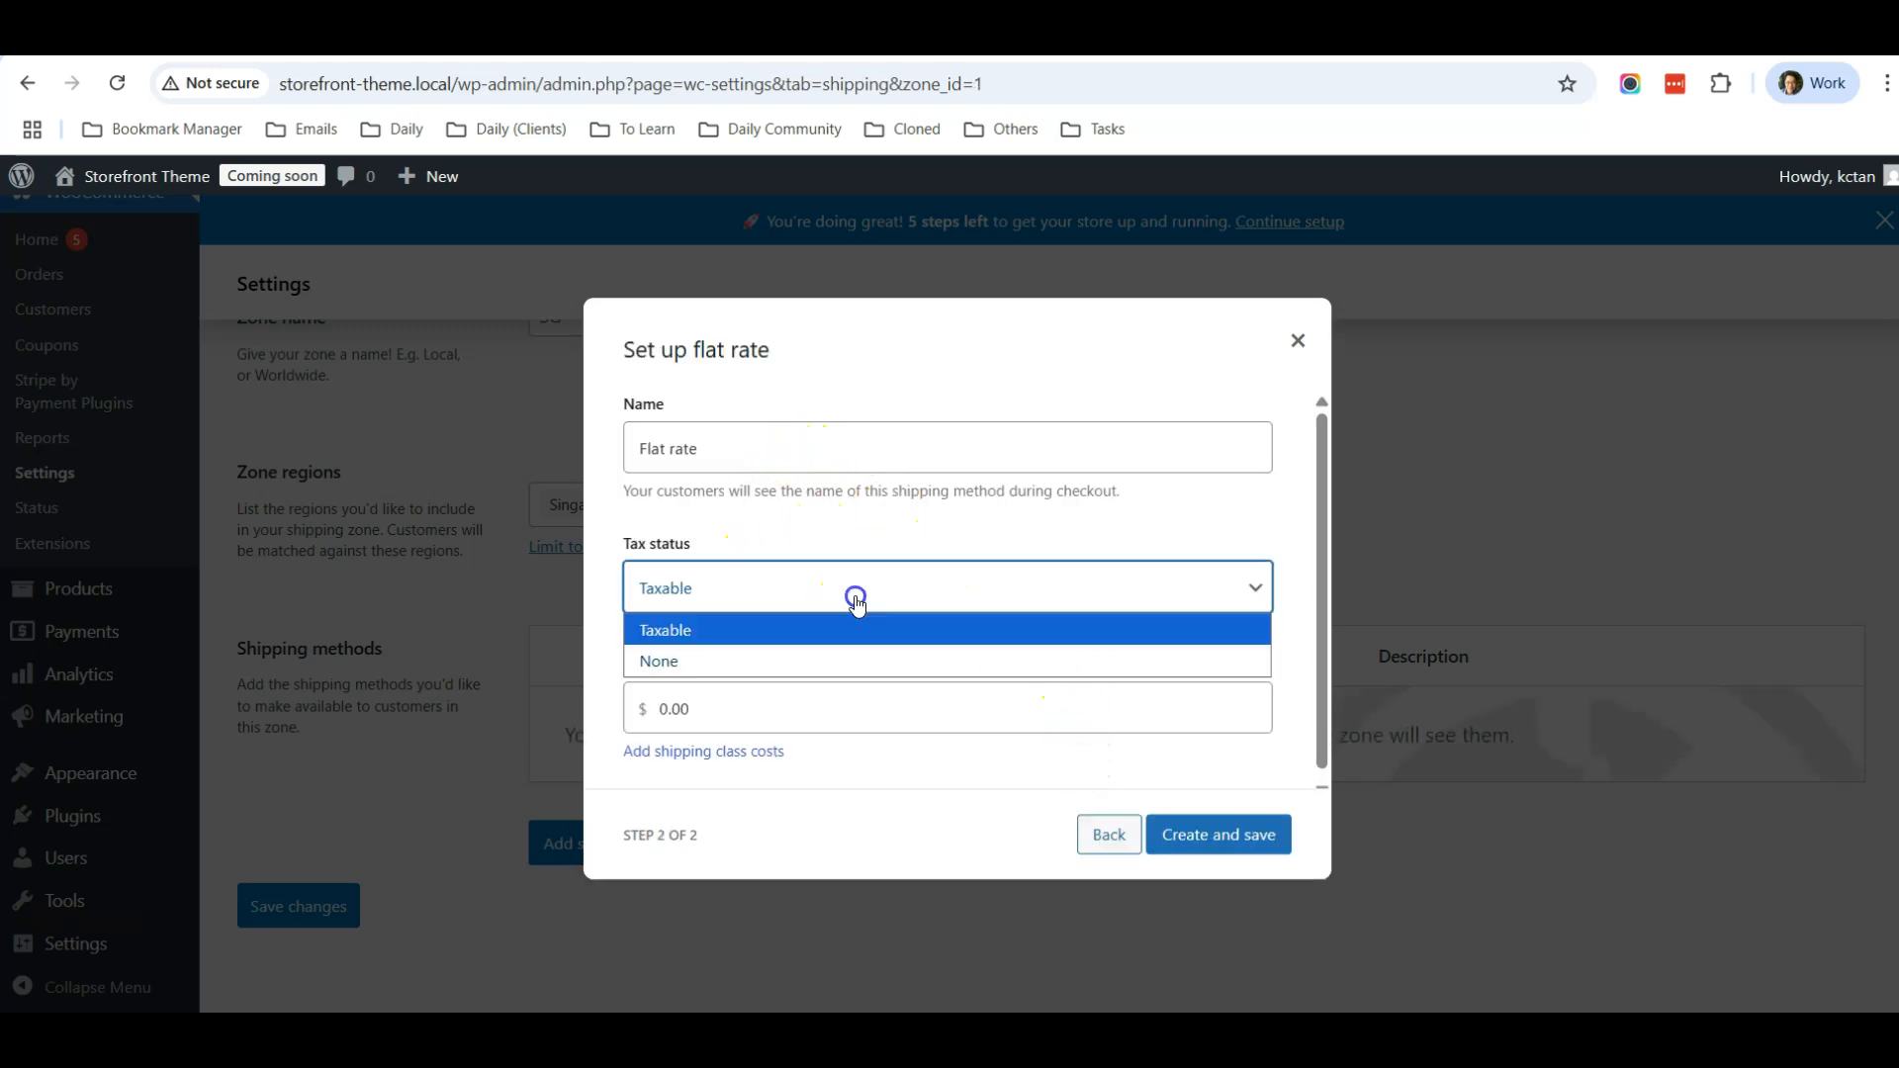
click(848, 659)
double_click(699, 708)
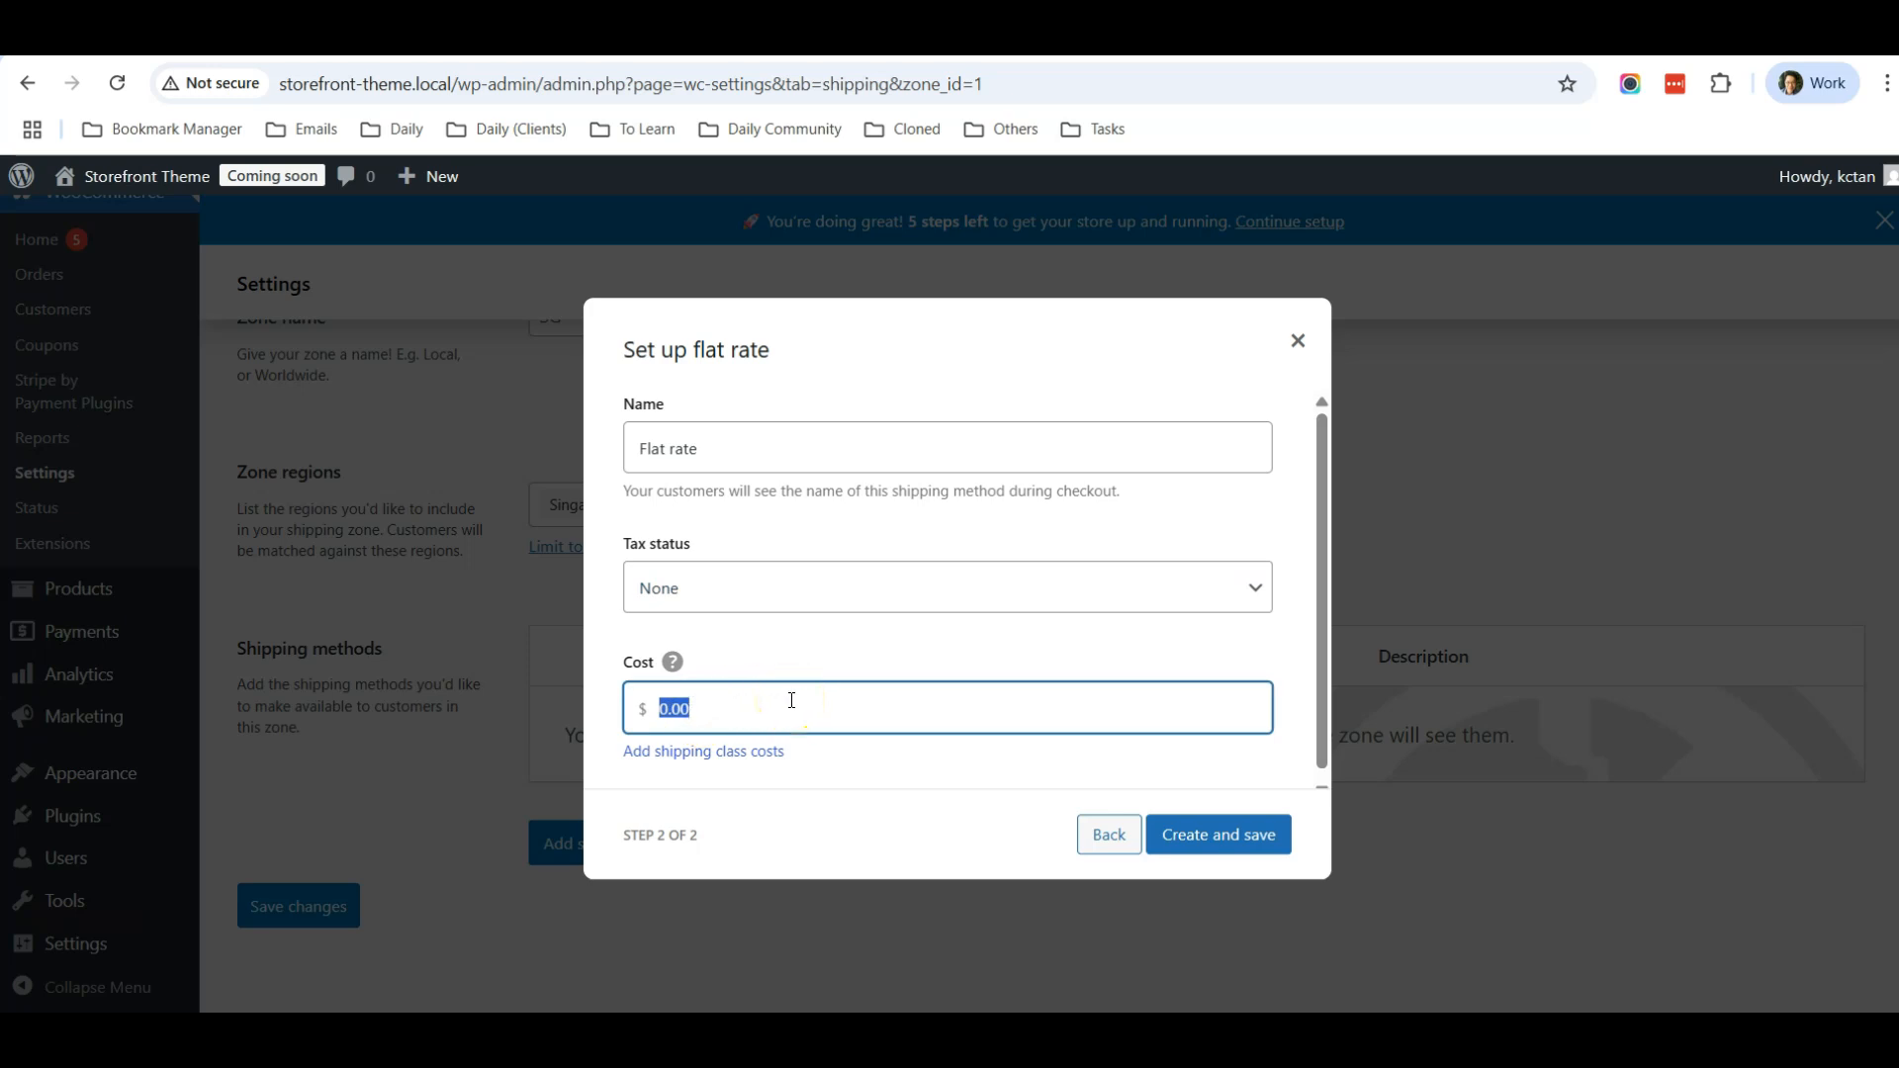
text(10)
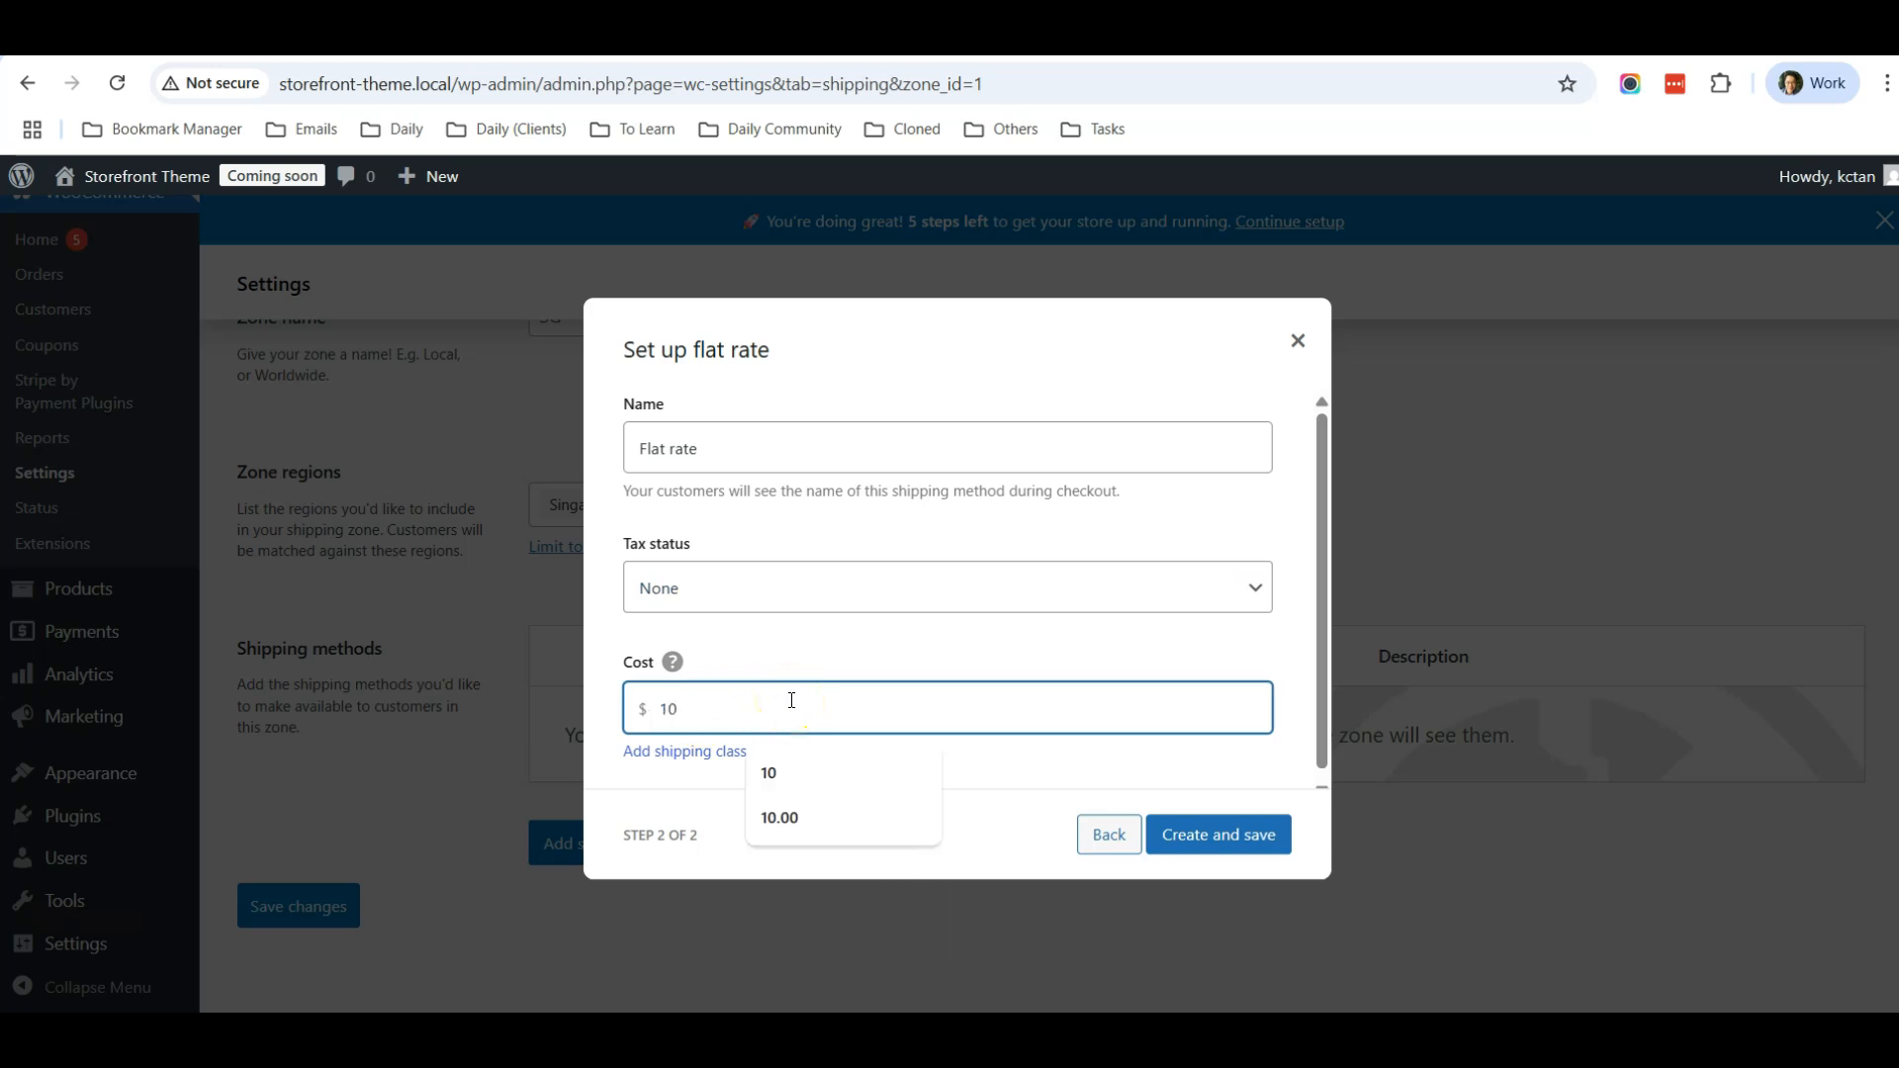
click(940, 651)
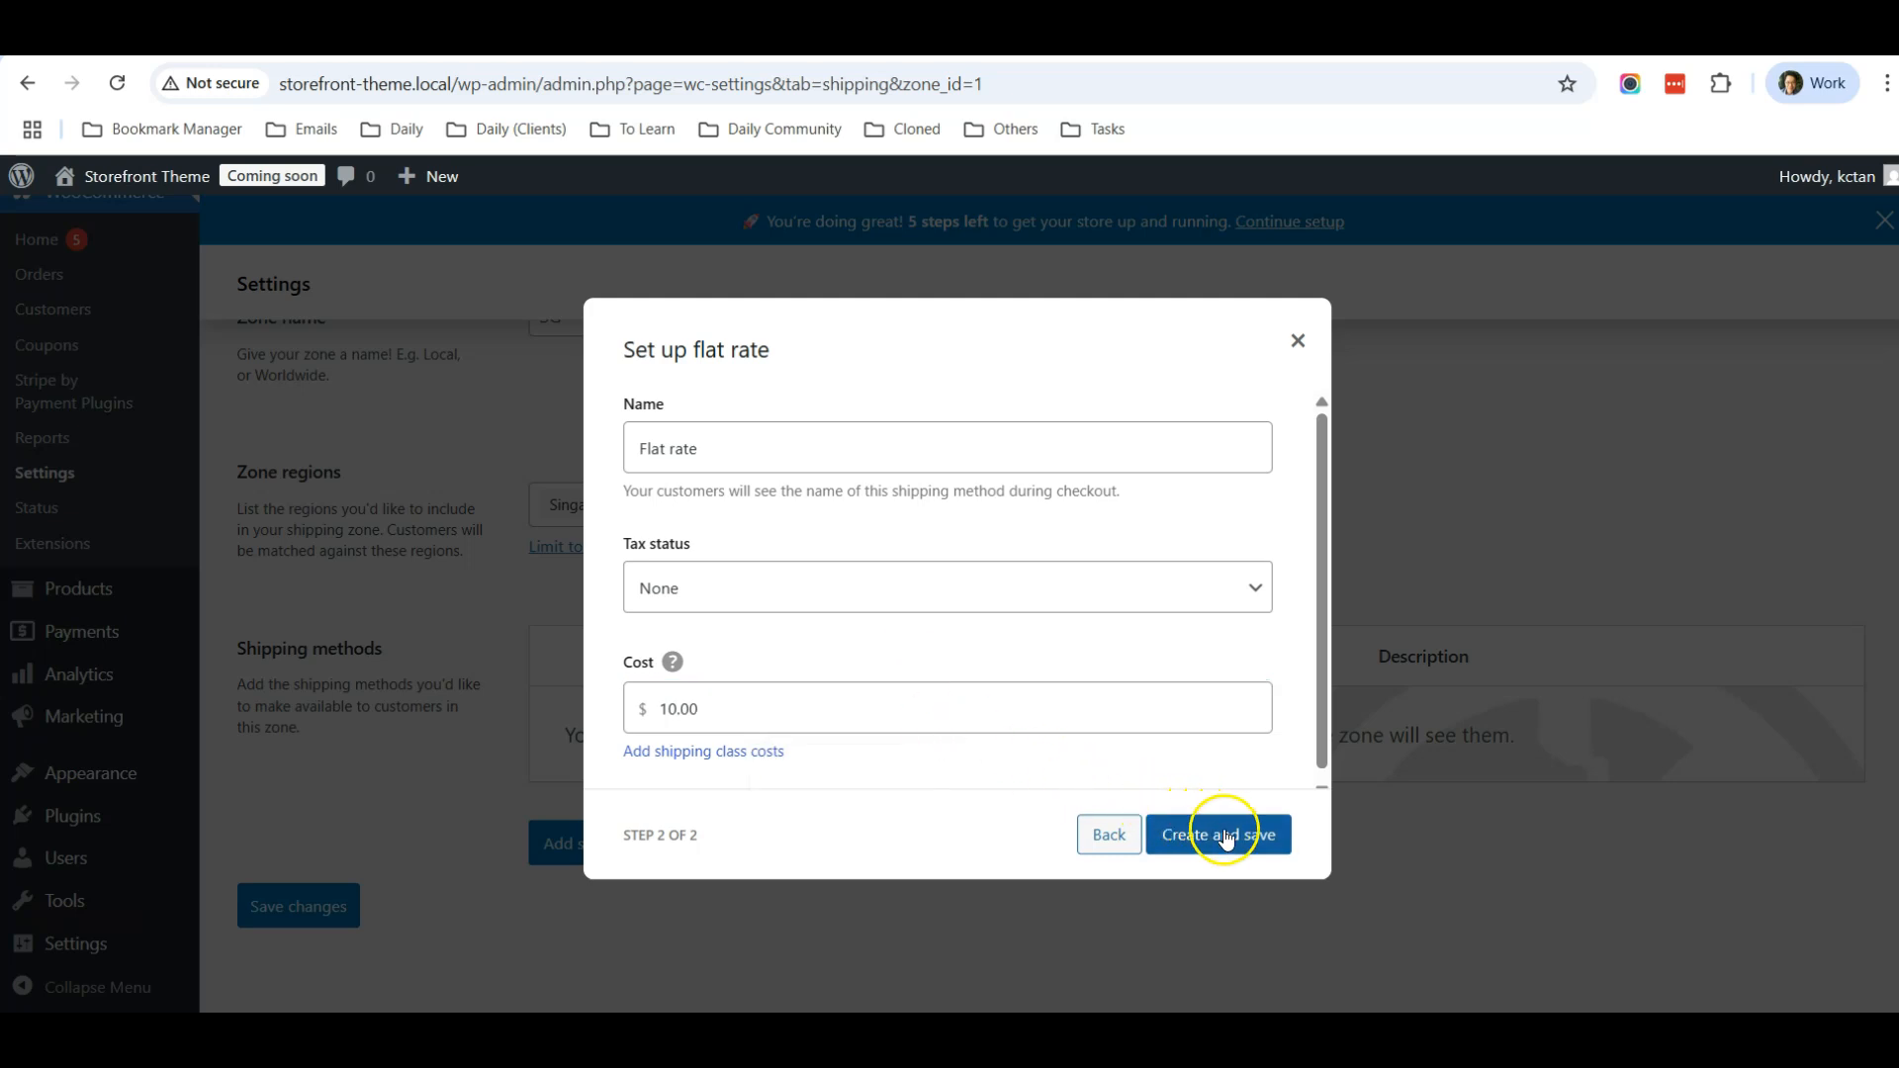
click(1227, 836)
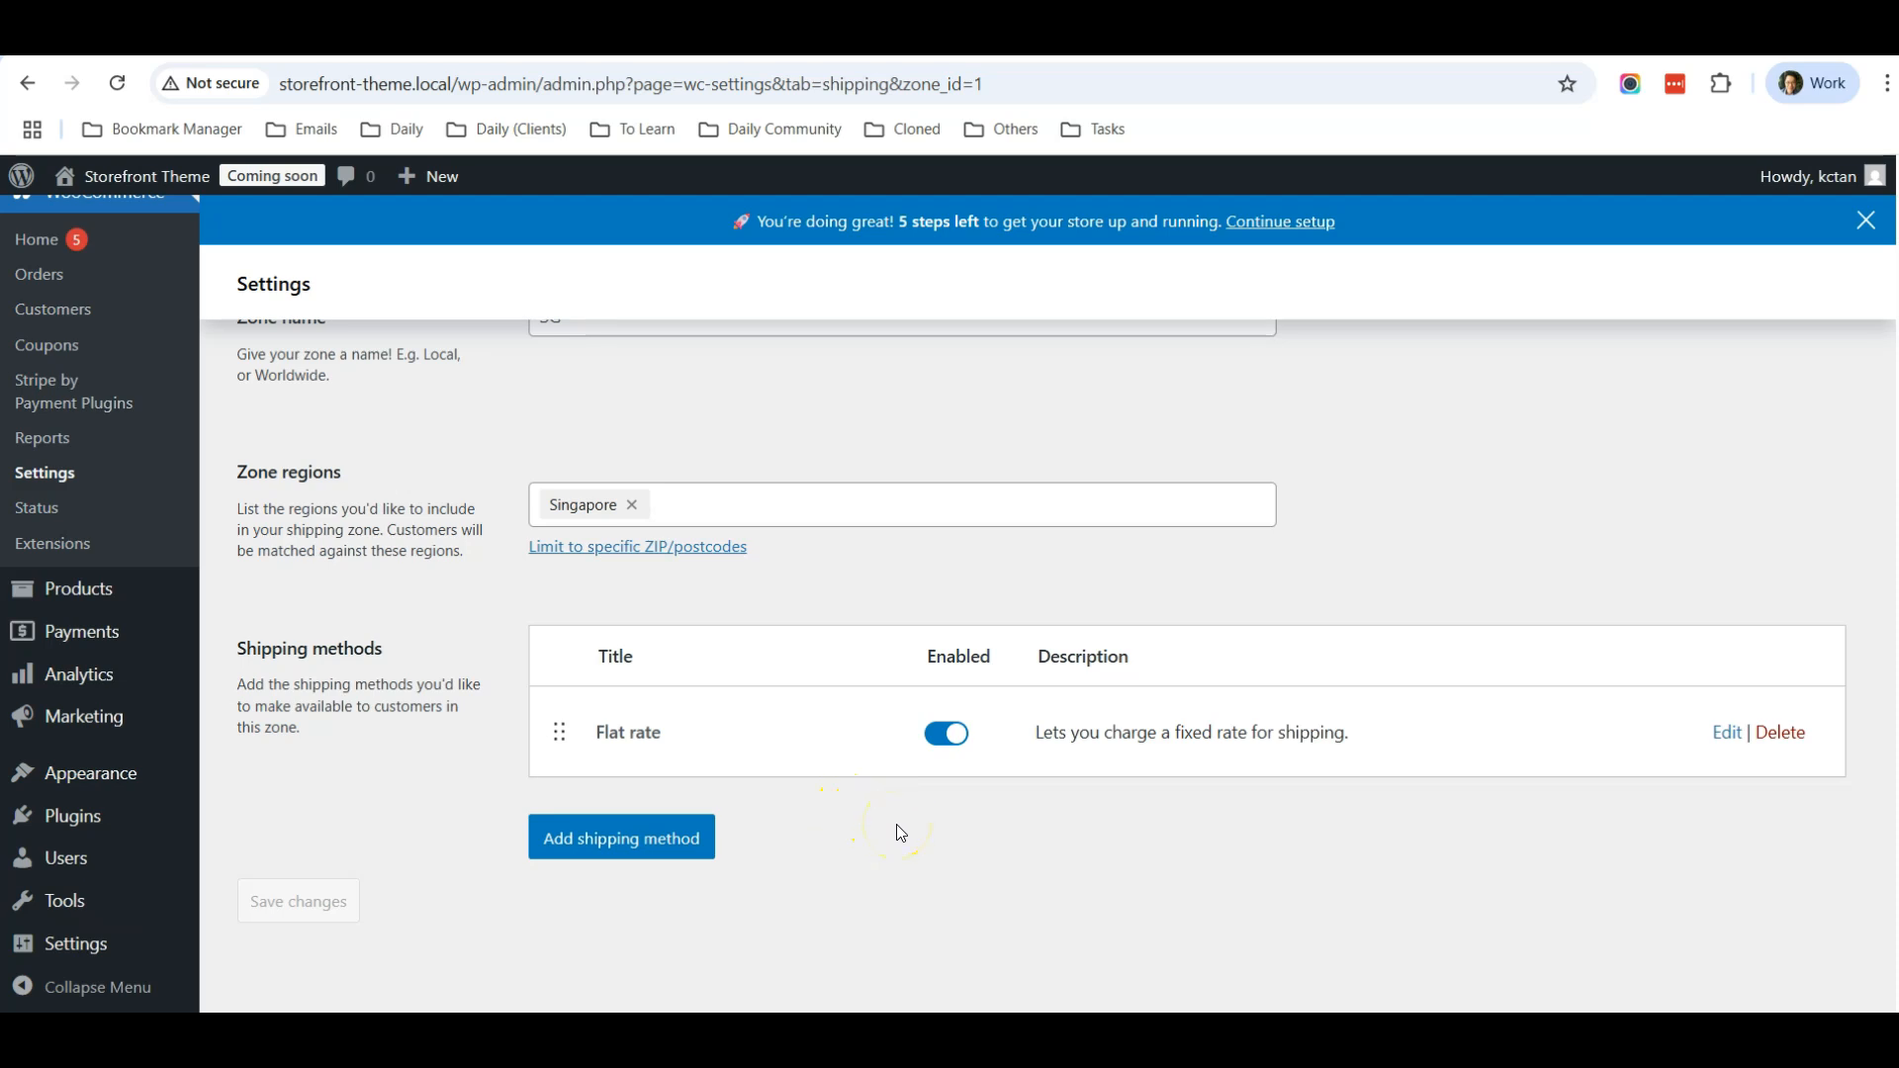
Step: Create a free shipping method for the SG zone that requires a minimum order amount of $100, and save it
click(634, 839)
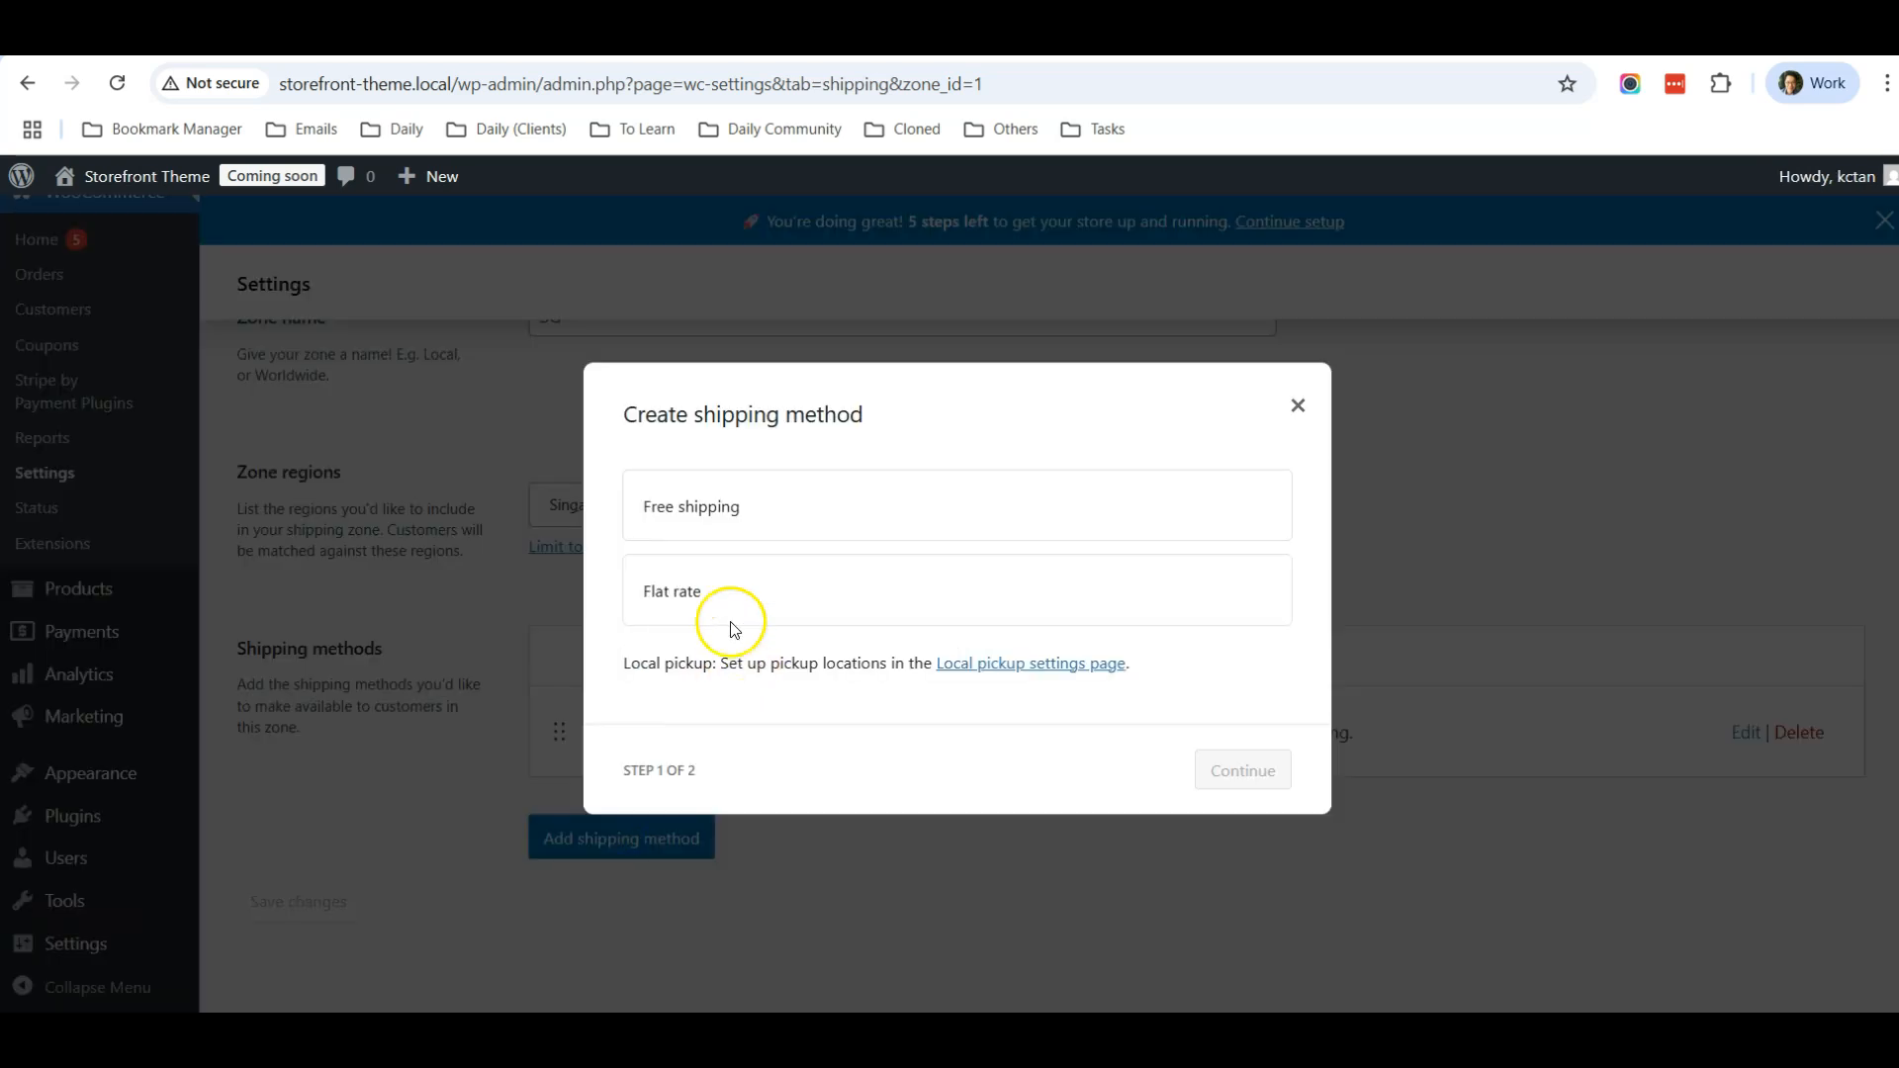
click(811, 512)
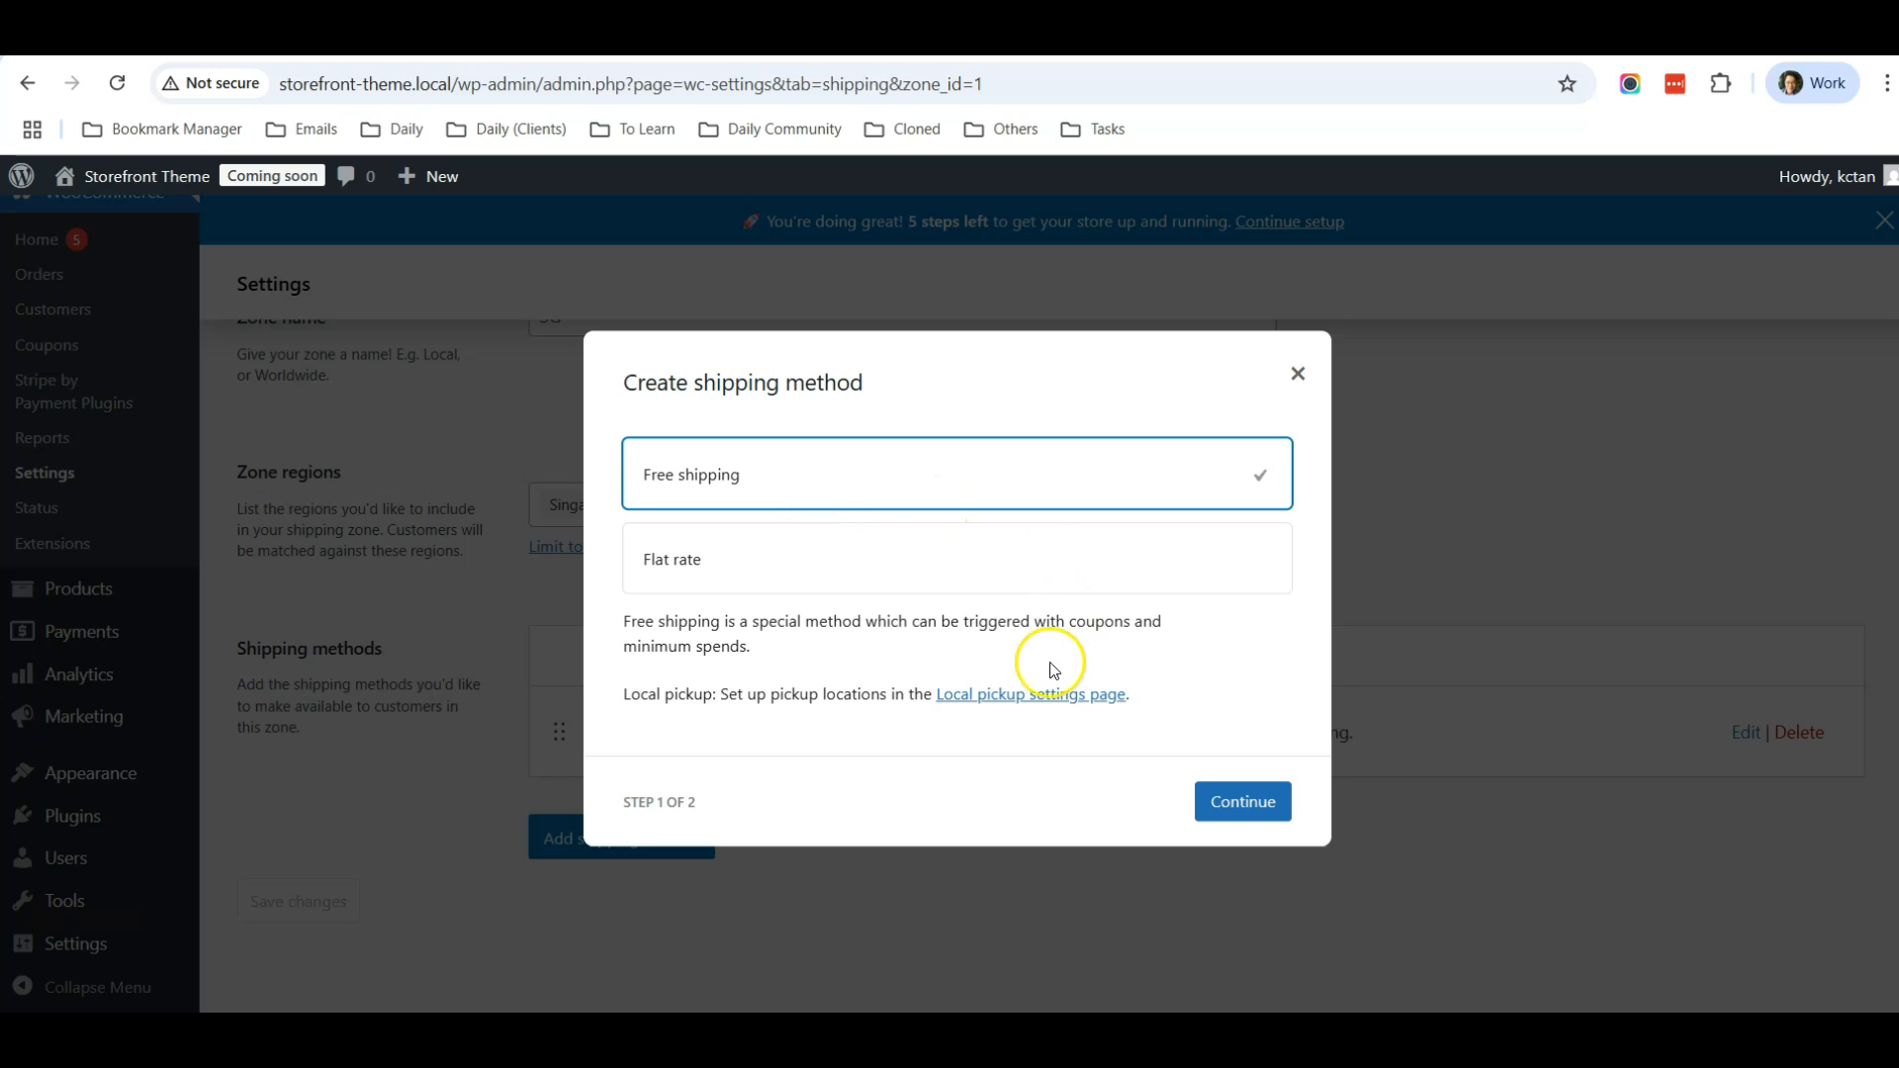
click(1241, 806)
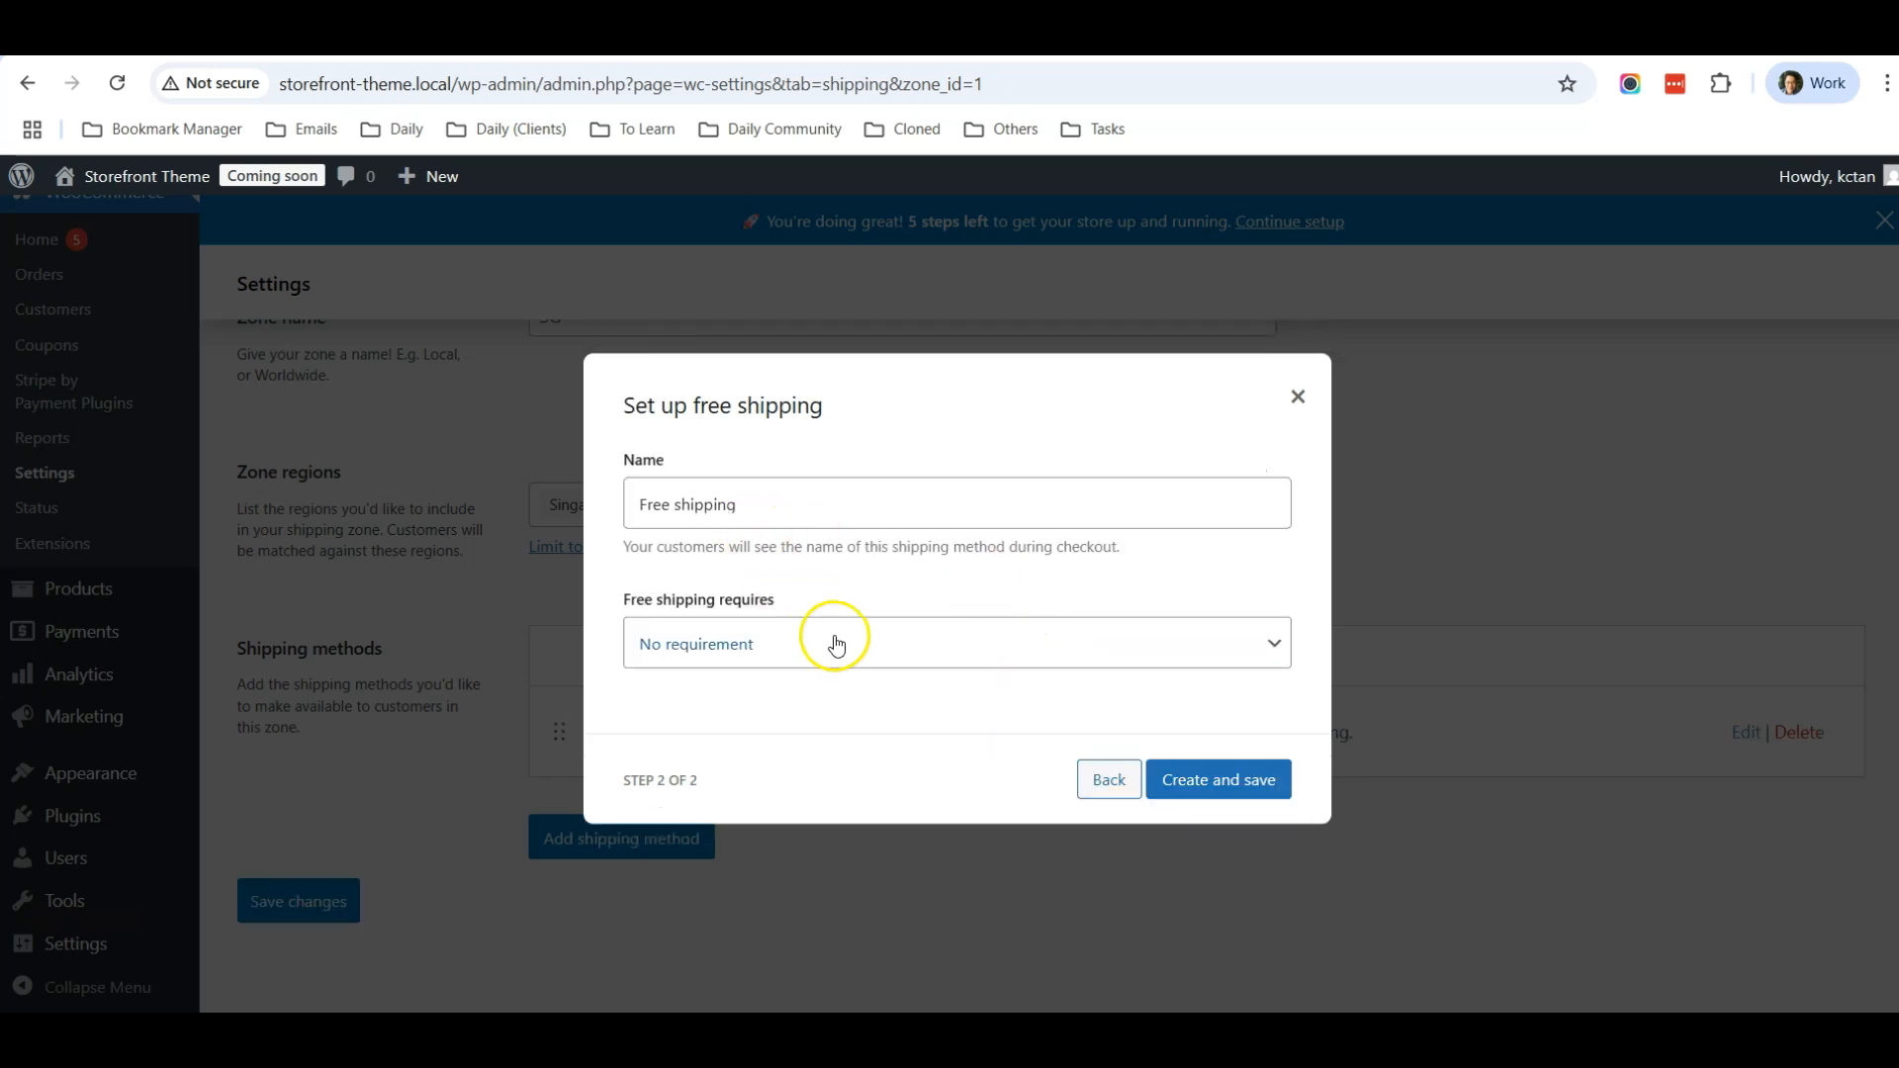
click(836, 645)
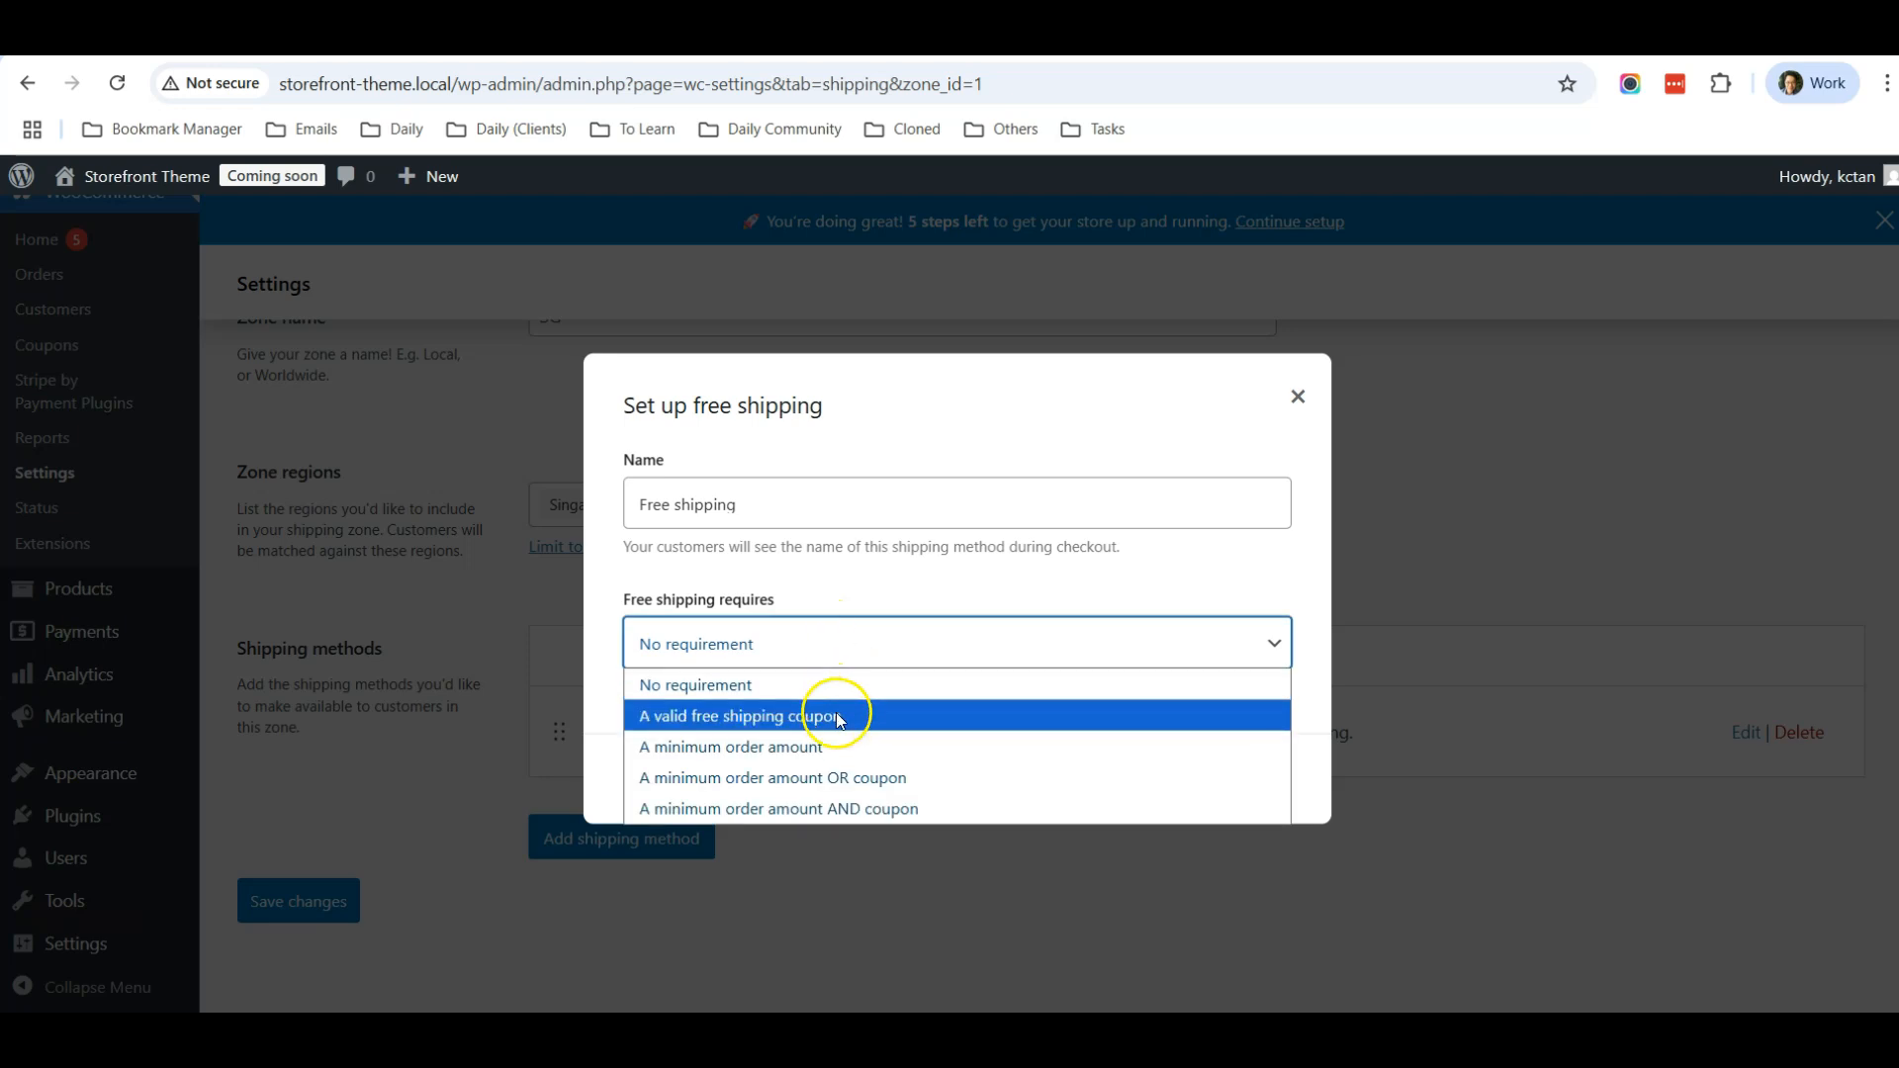
click(836, 747)
click(726, 666)
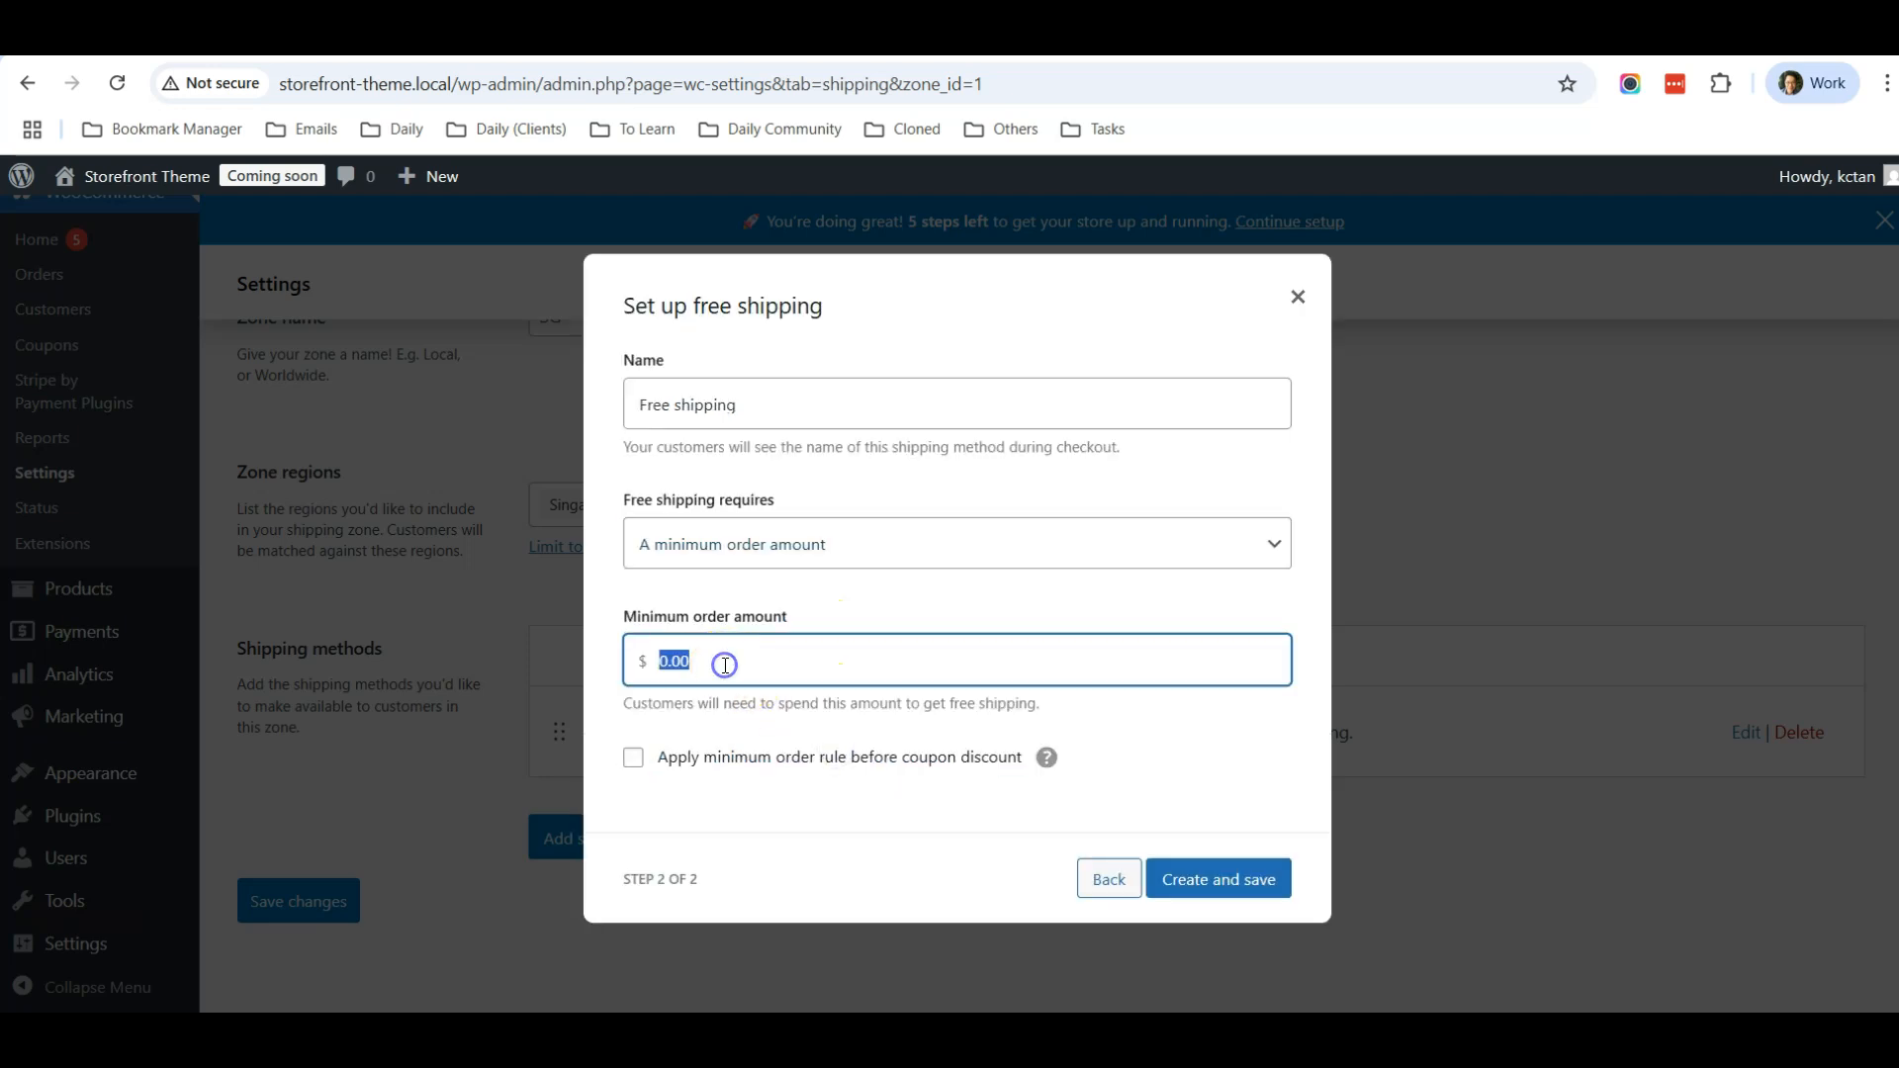
text(10)
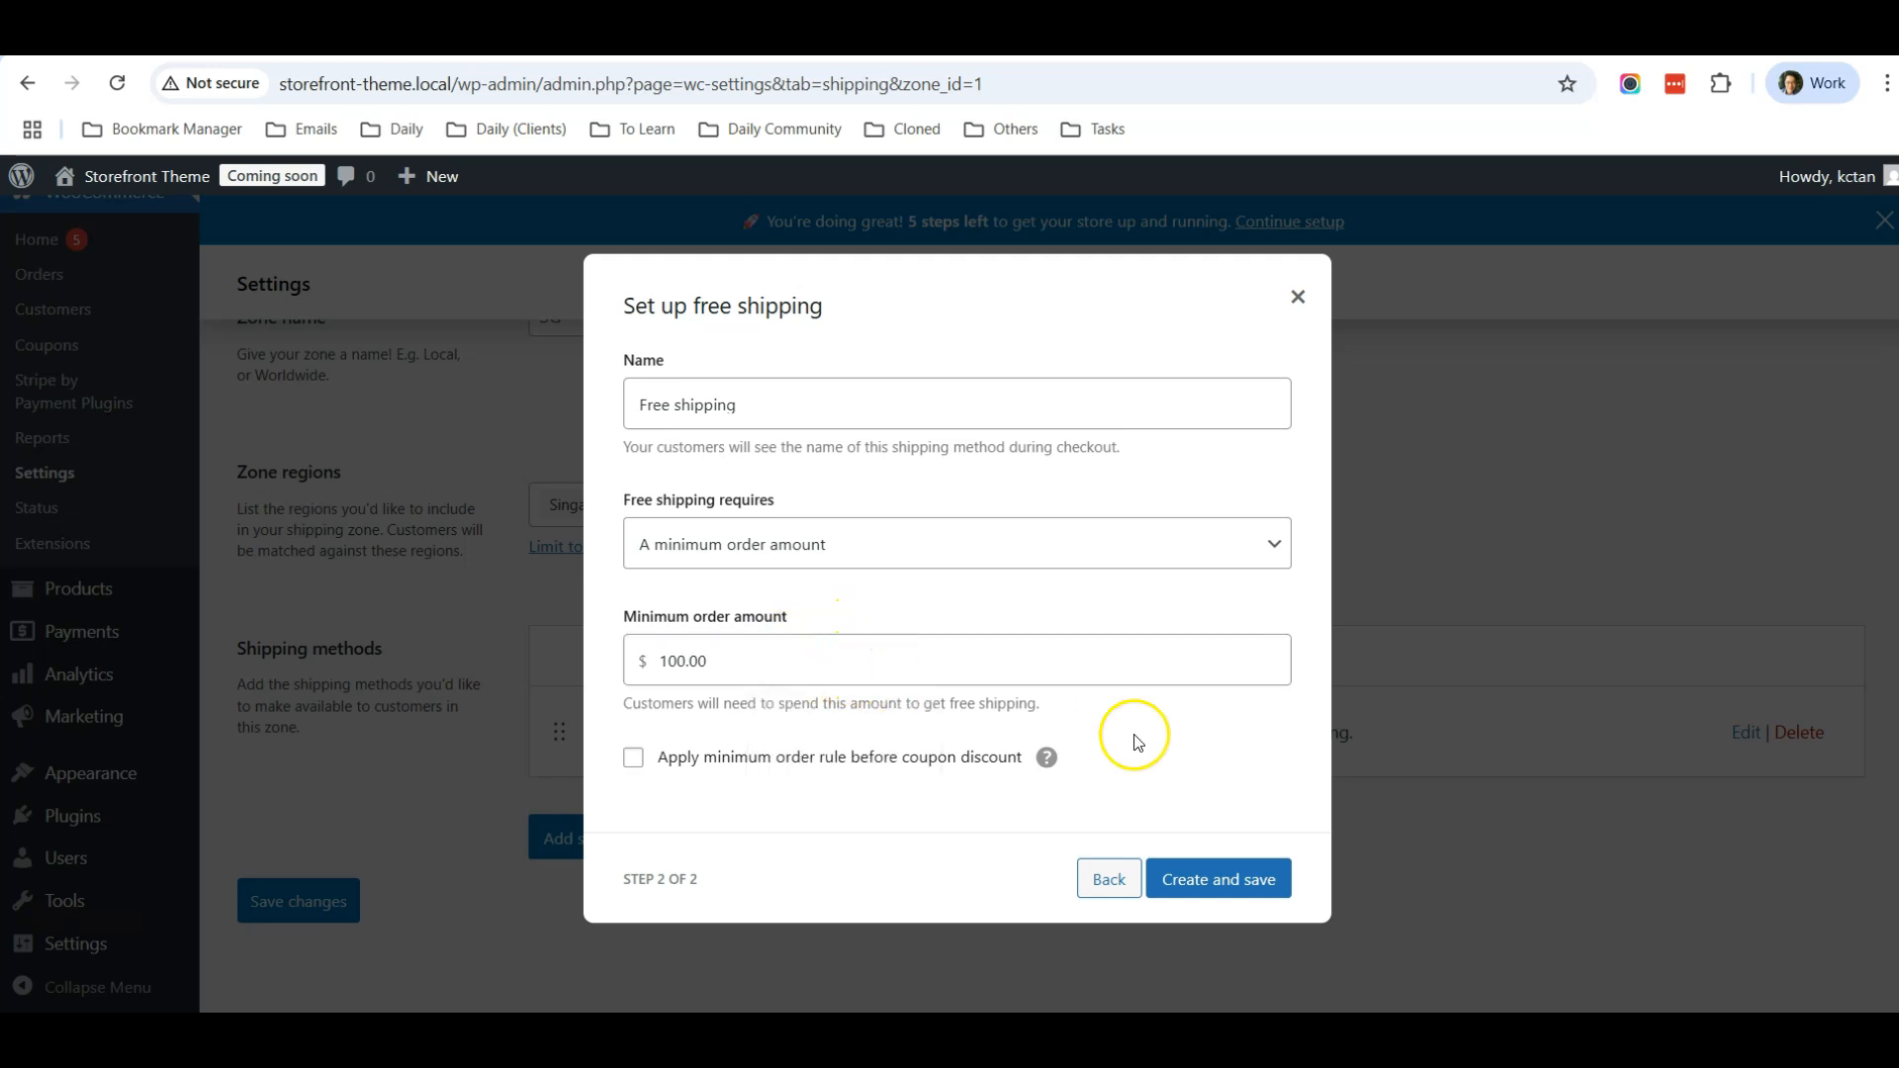
click(1220, 883)
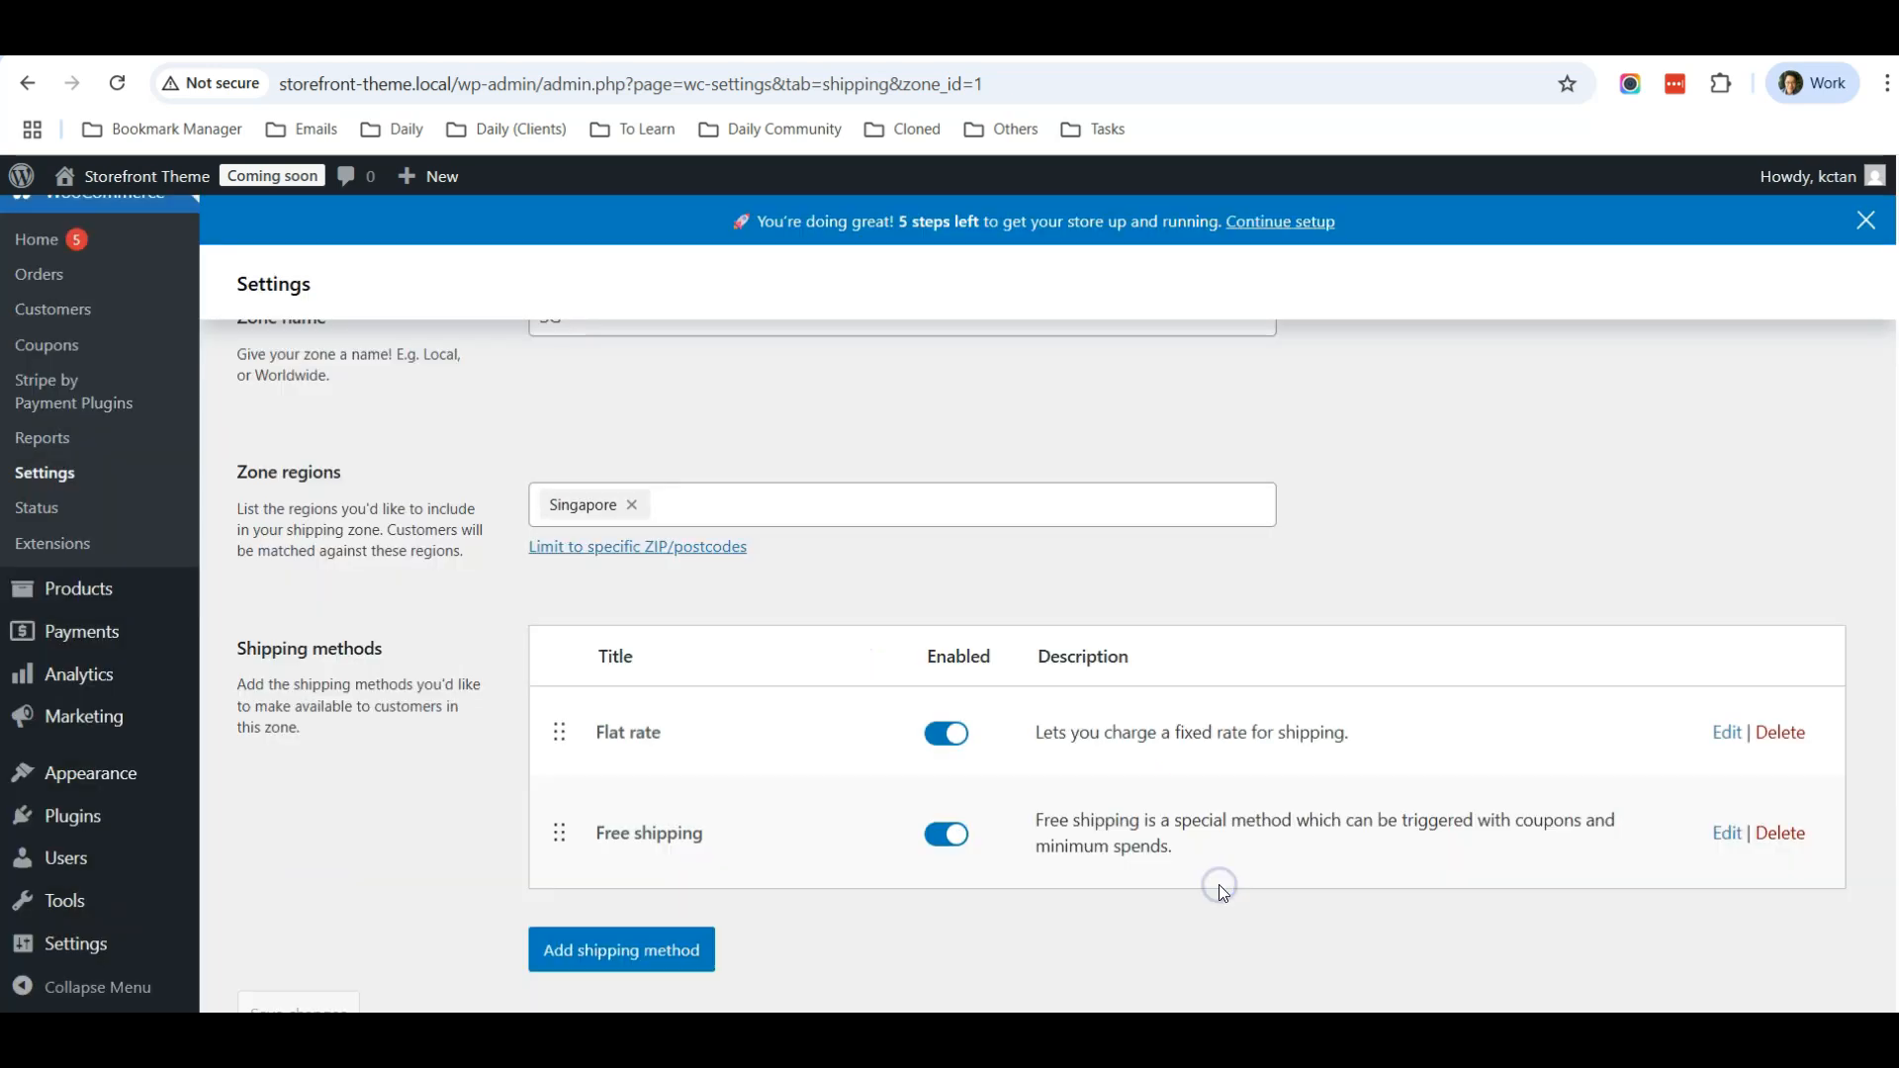
Step: Reorder the SG zone's shipping methods so that Free shipping comes before Flat rate, and save the changes
scroll(856, 821, down, 1)
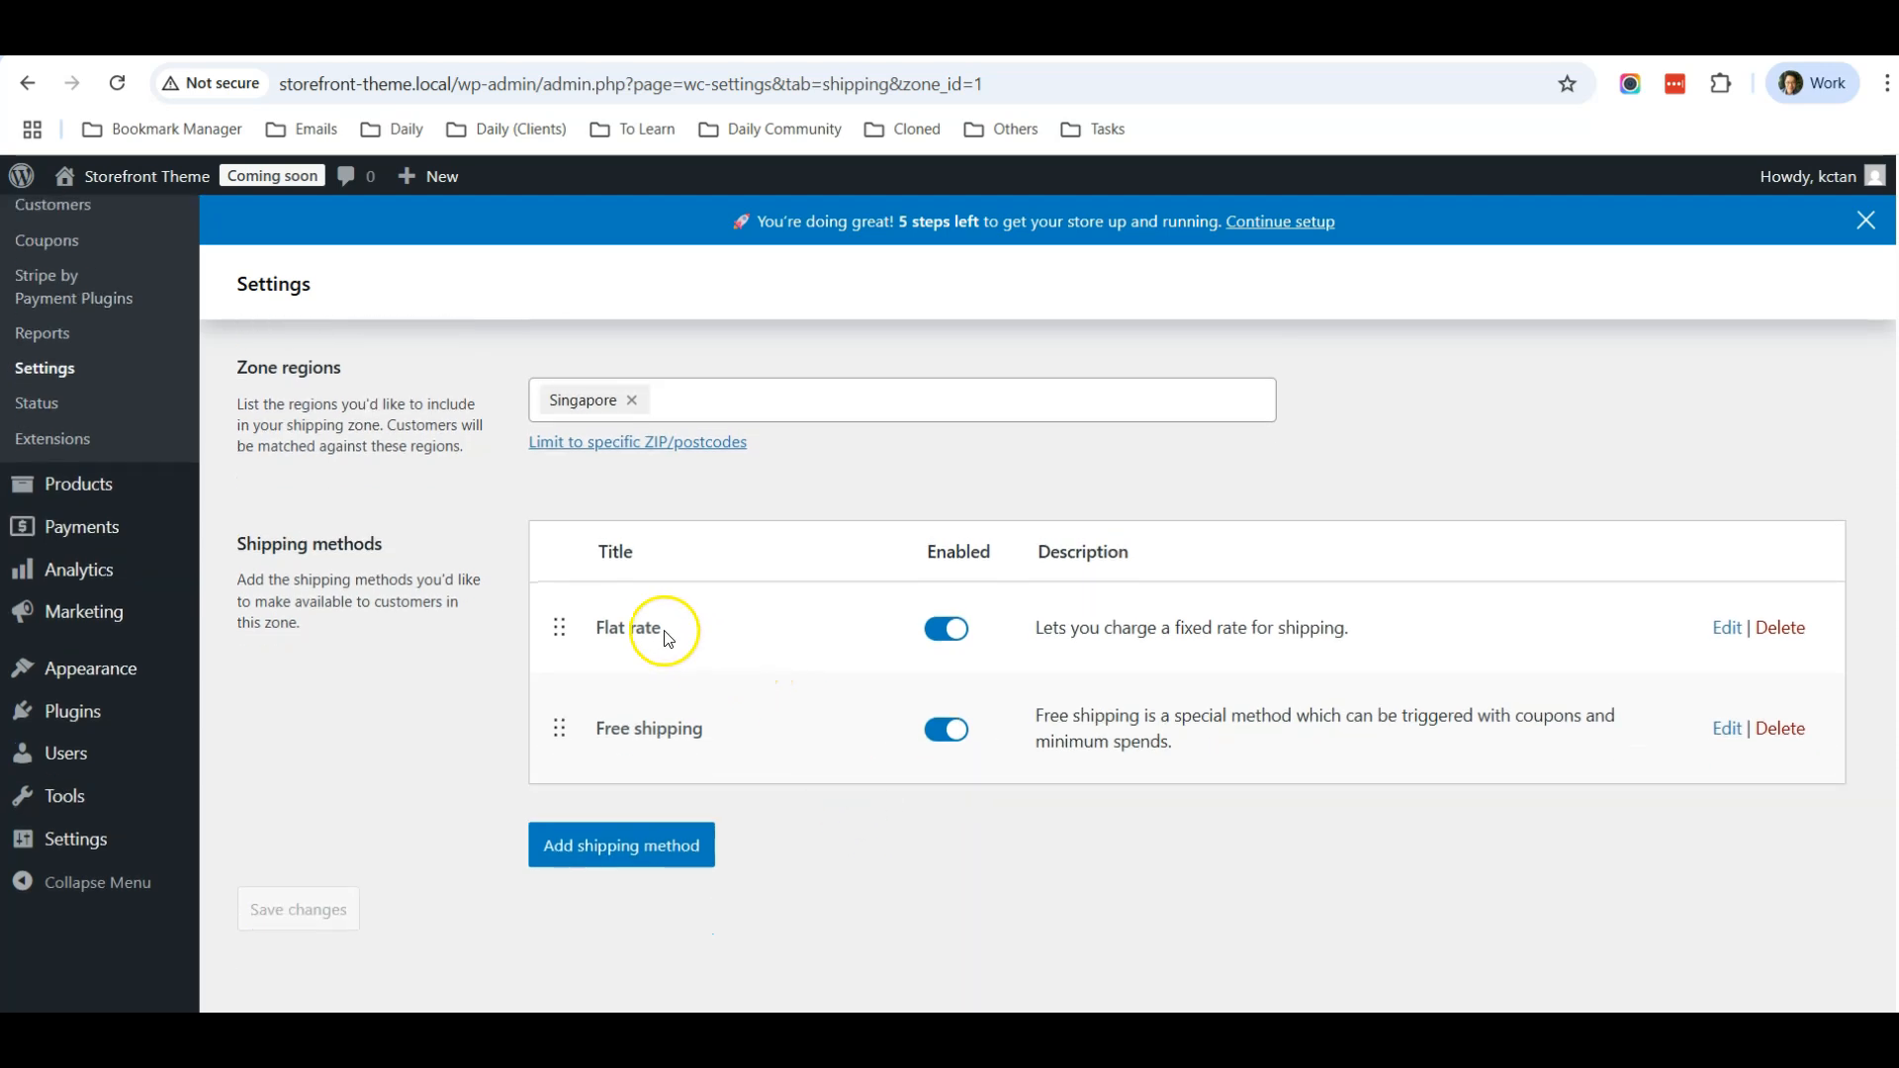
drag(562, 731, 574, 643)
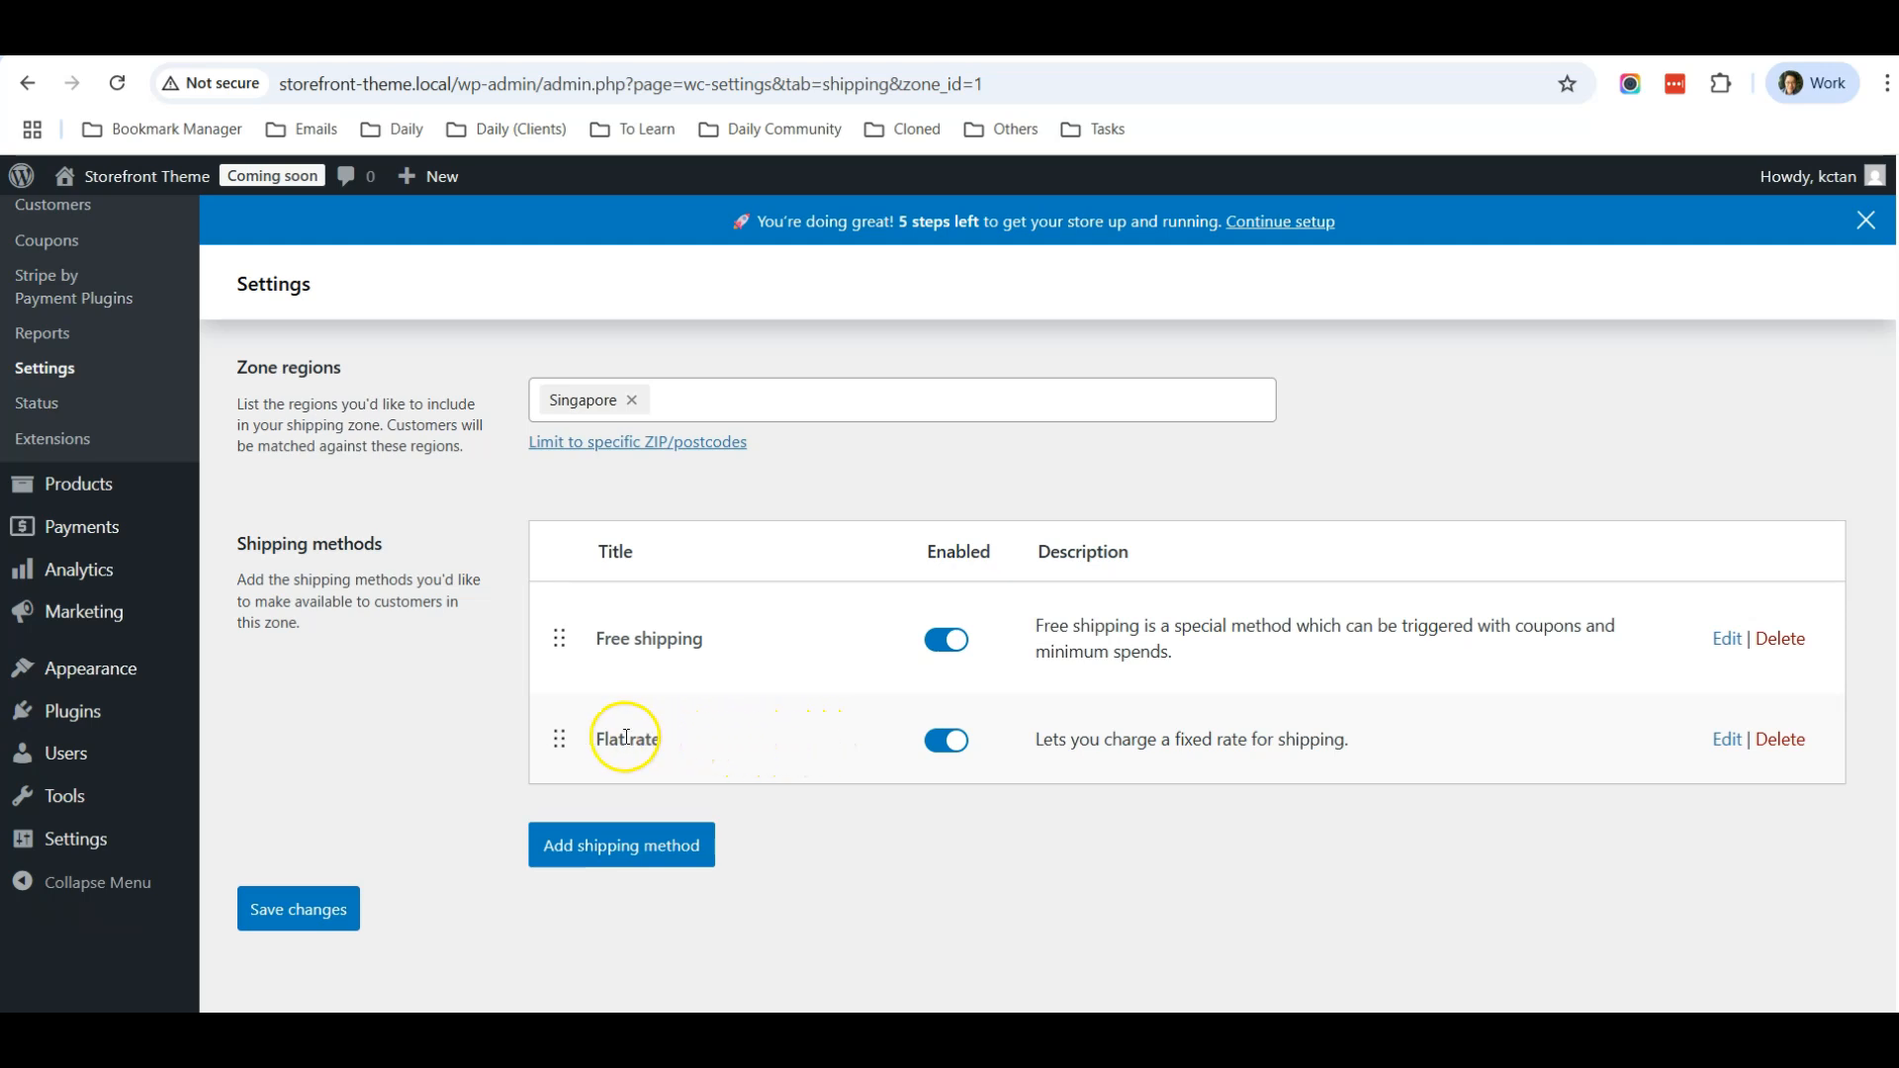
click(299, 914)
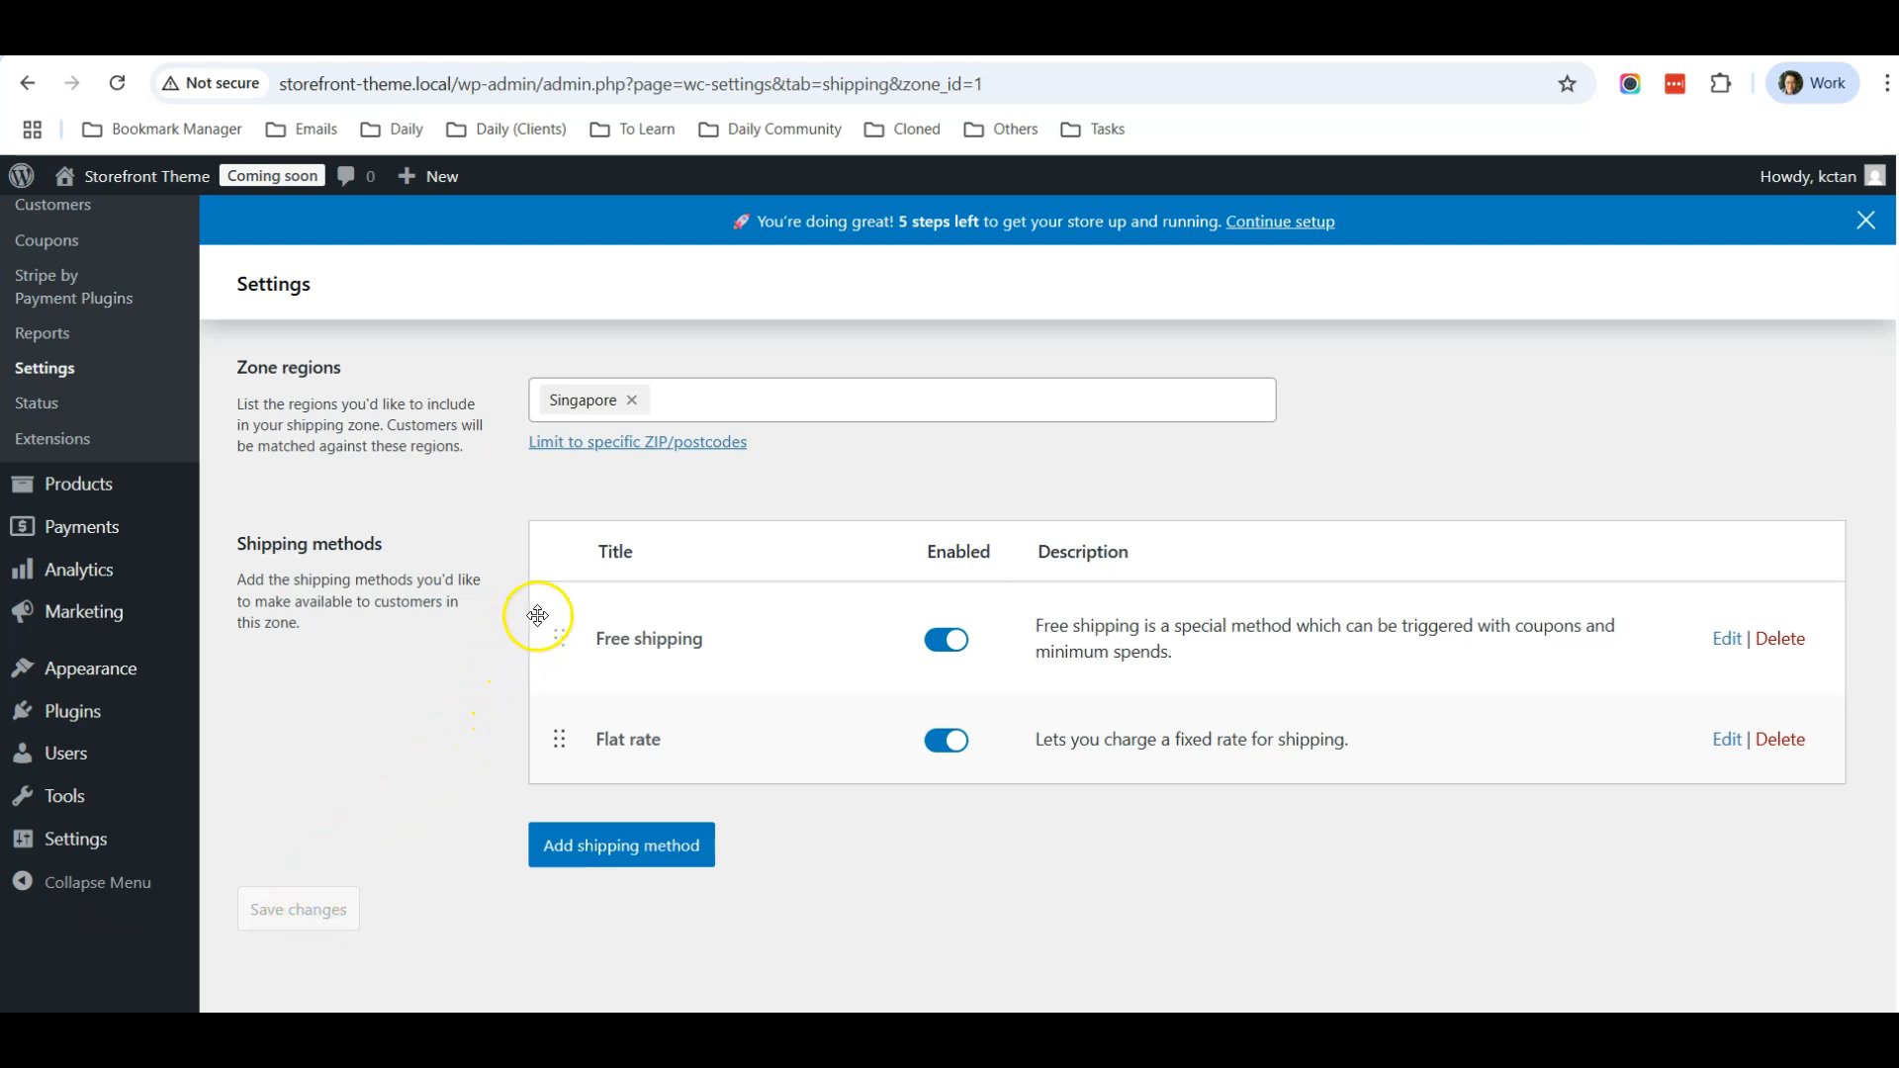
Step: Enable tax rates and calculations in the WooCommerce general settings and save the changes
scroll(613, 633, up, 1)
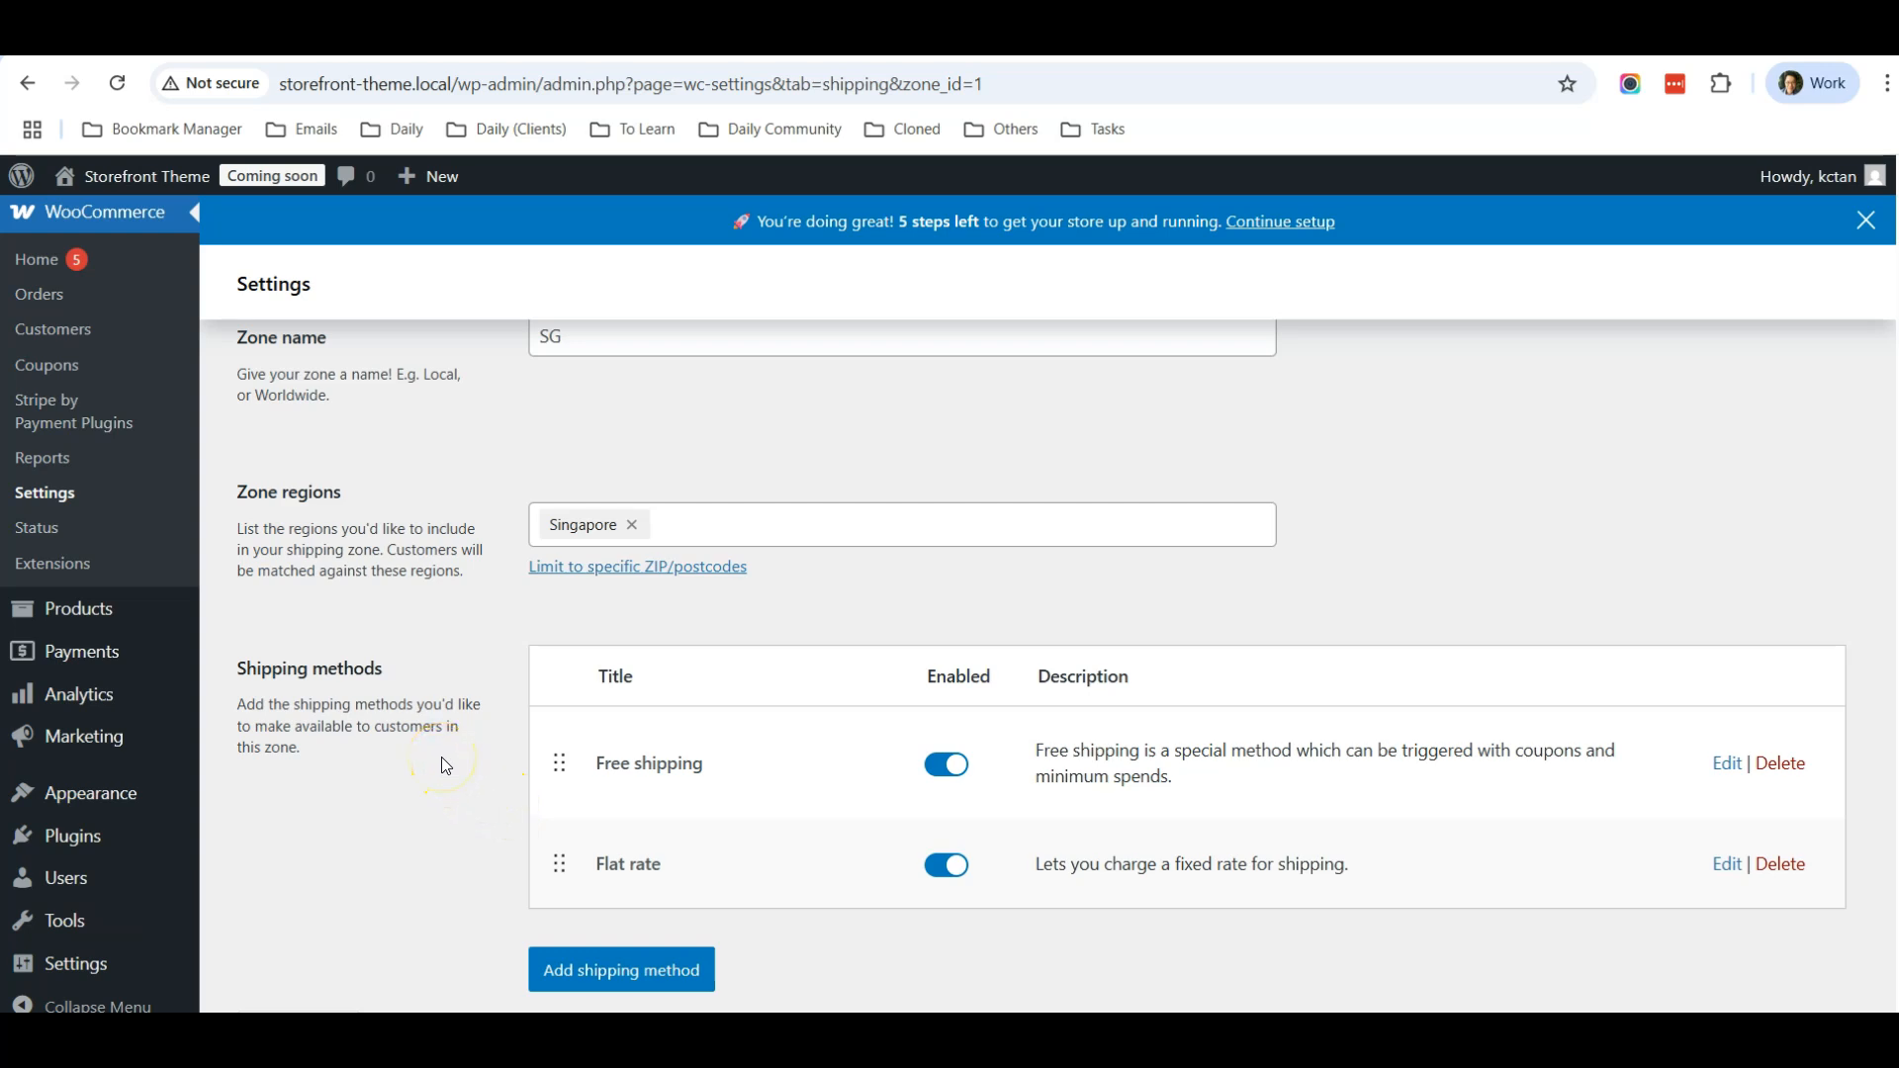
scroll(446, 767, up, 3)
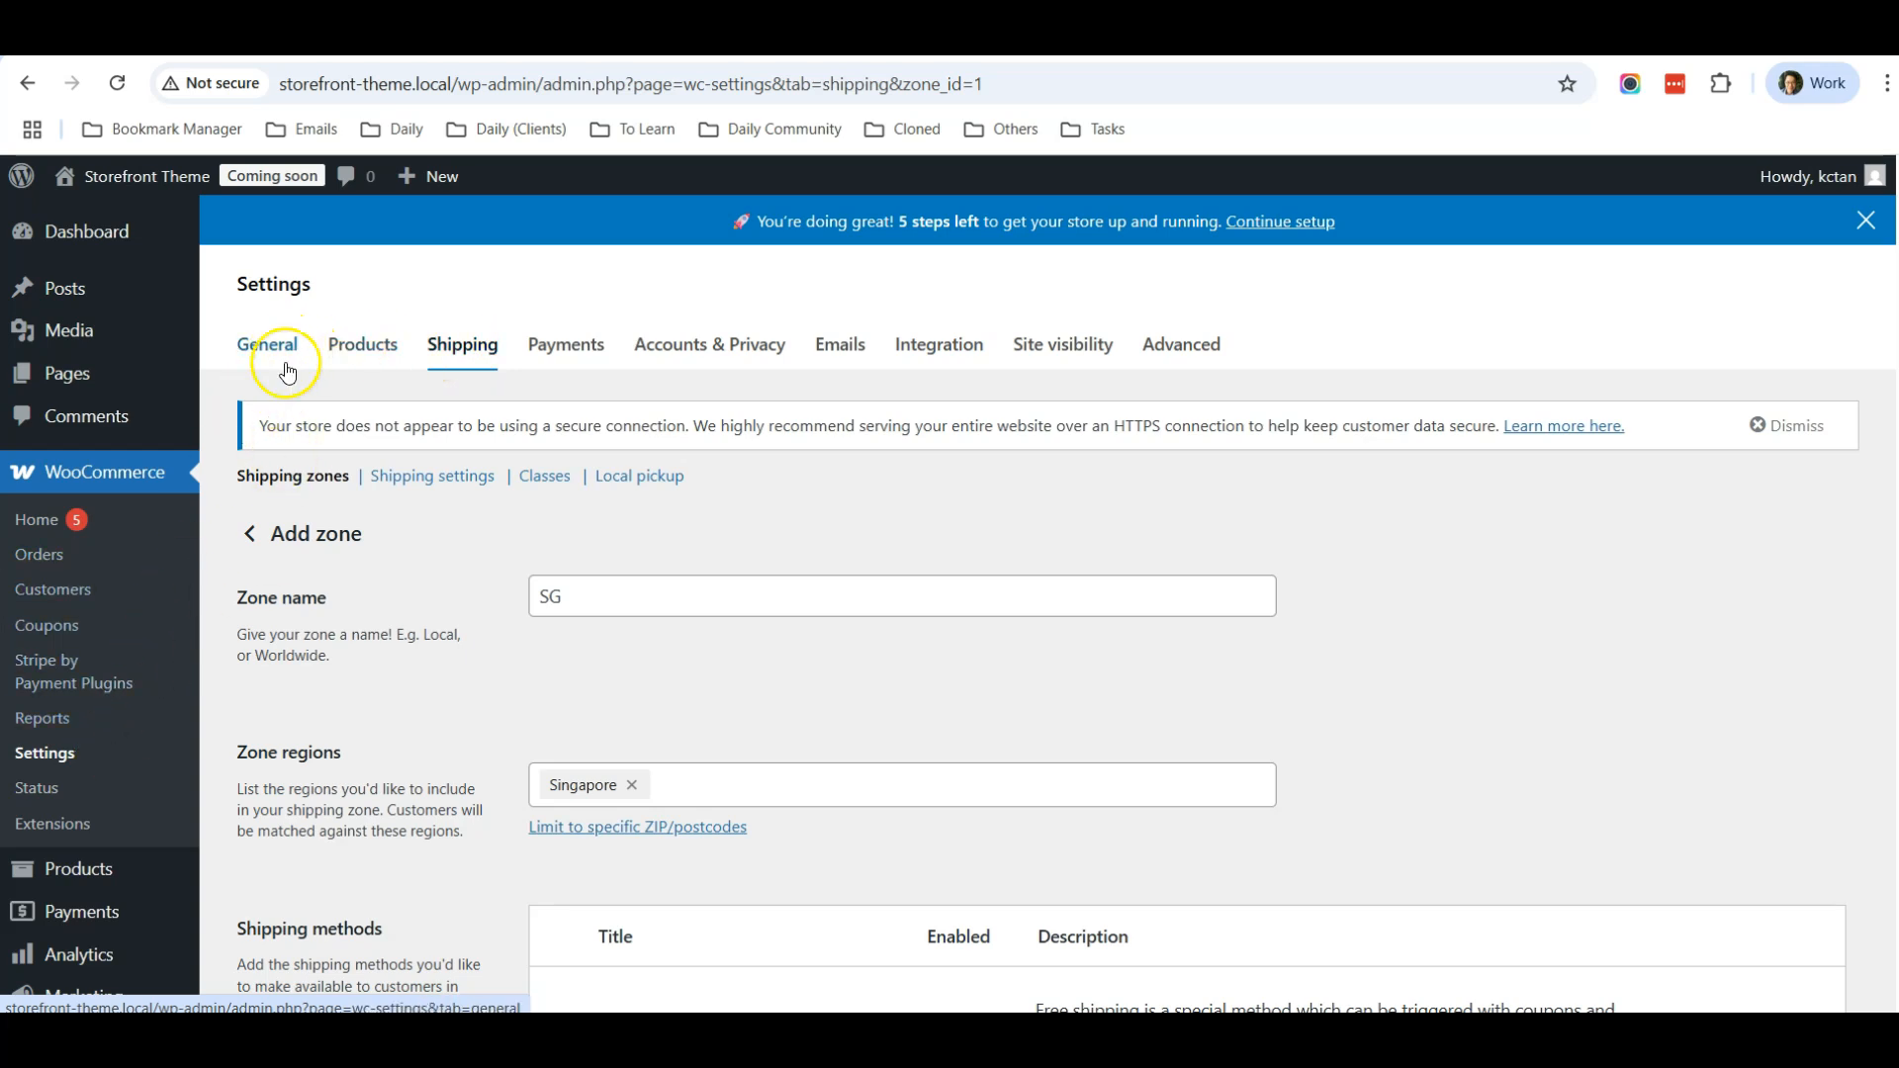
click(266, 345)
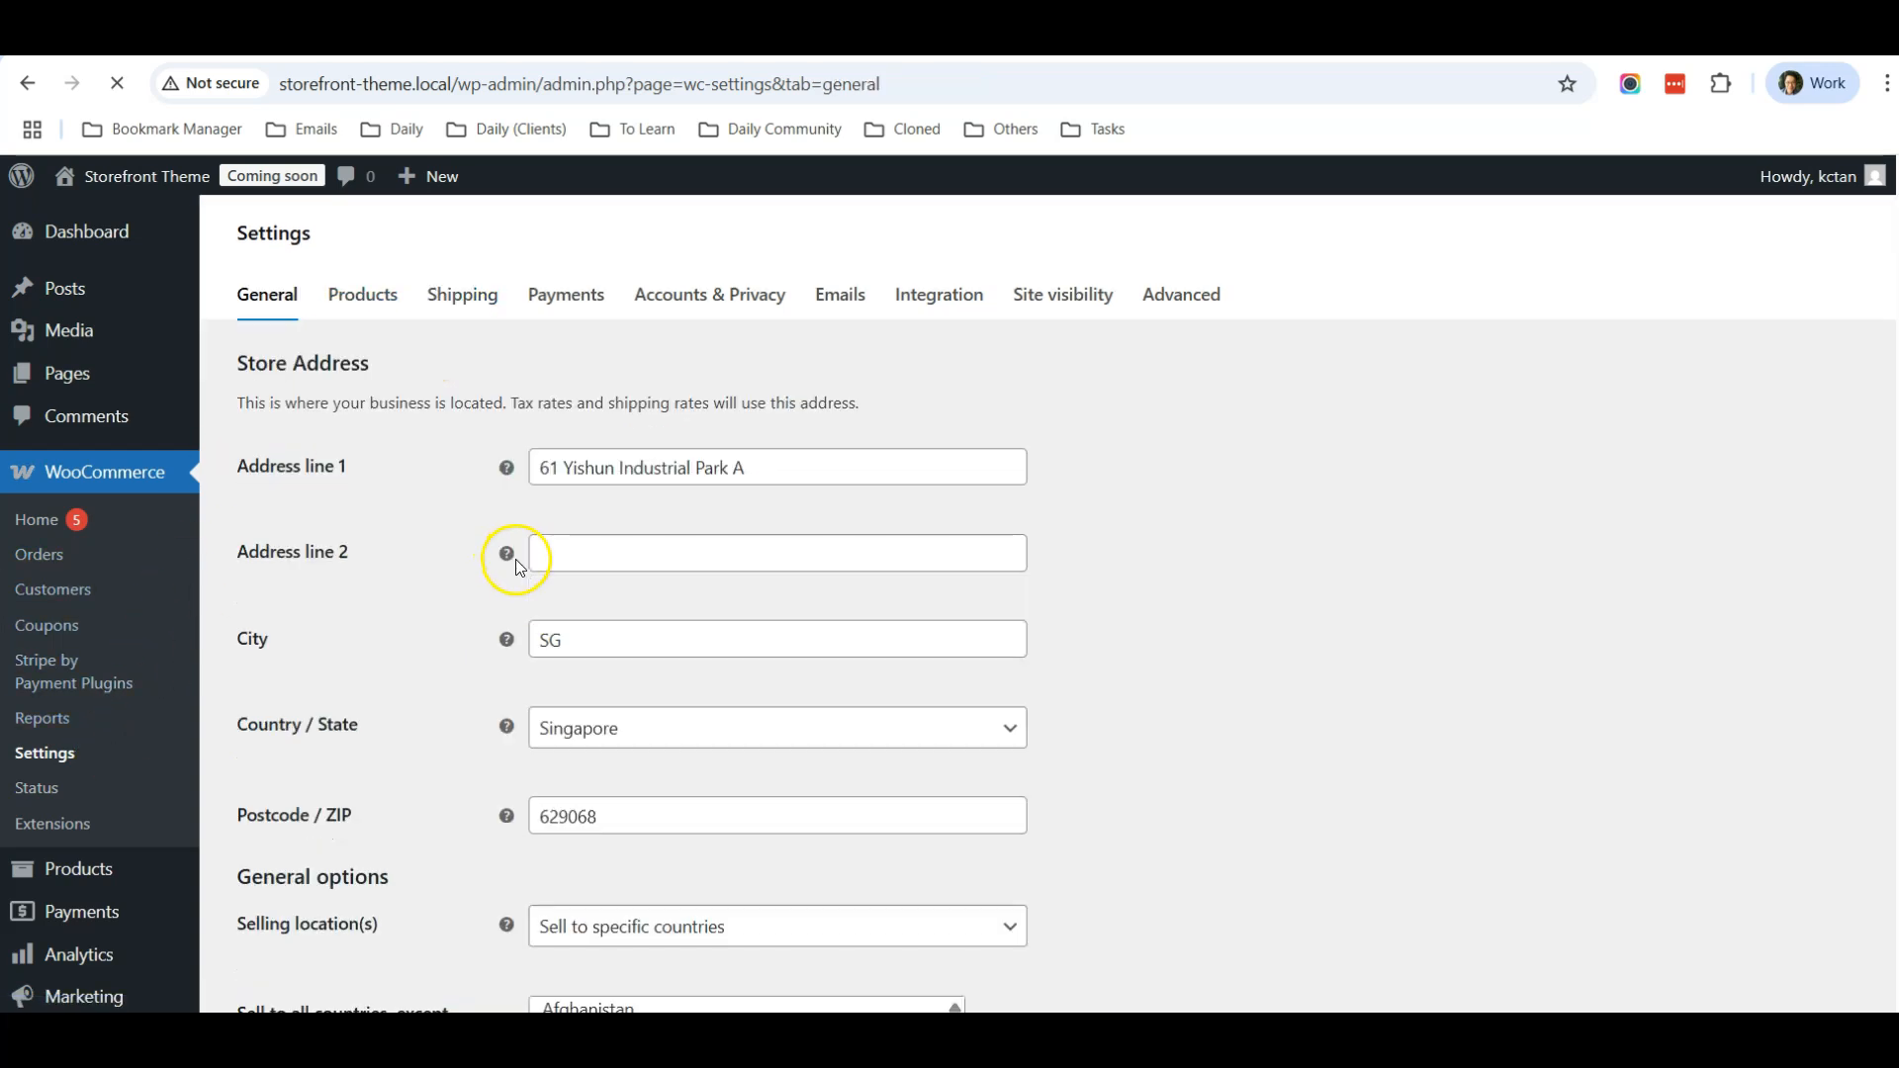
scroll(499, 562, down, 5)
scroll(496, 569, down, 3)
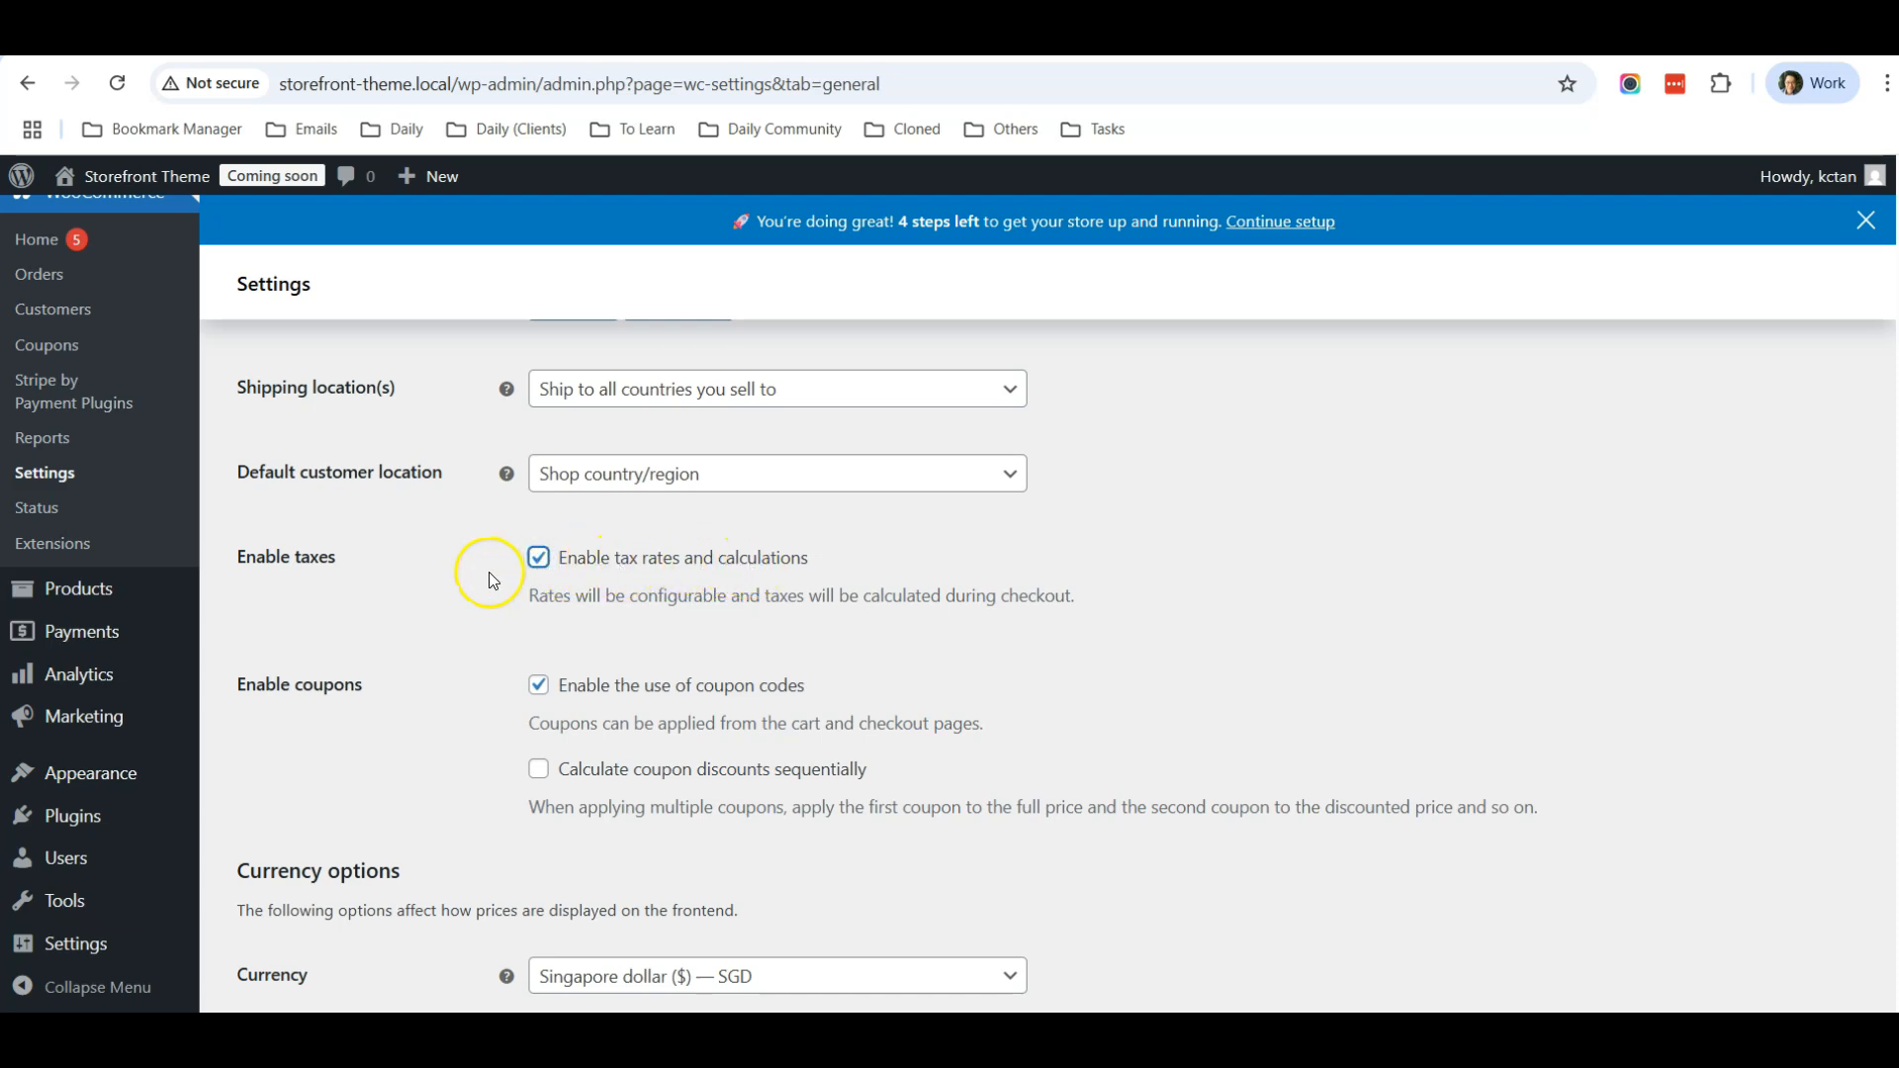
scroll(488, 572, down, 3)
scroll(488, 580, down, 1)
click(301, 977)
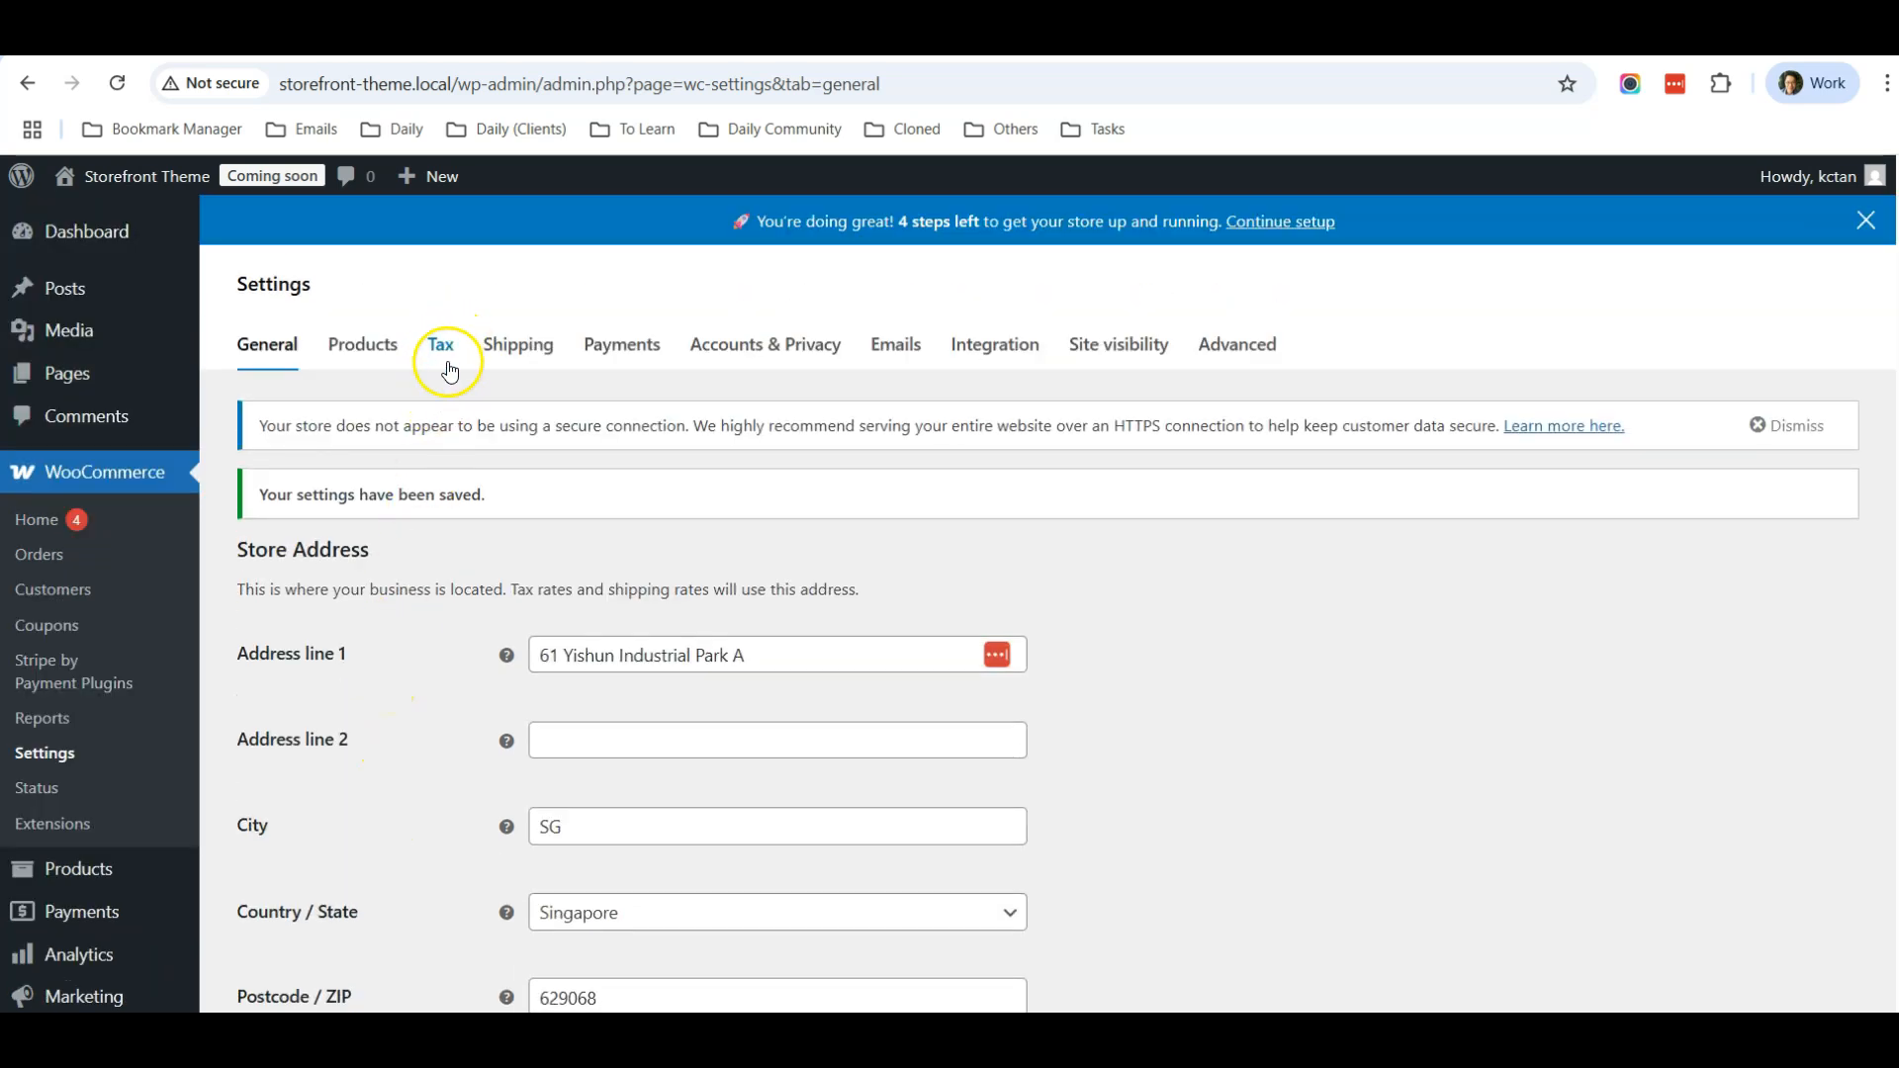
Step: Open the WooCommerce tax options and examine the price entry, tax calculation, rounding, tax class and price display settings
click(444, 356)
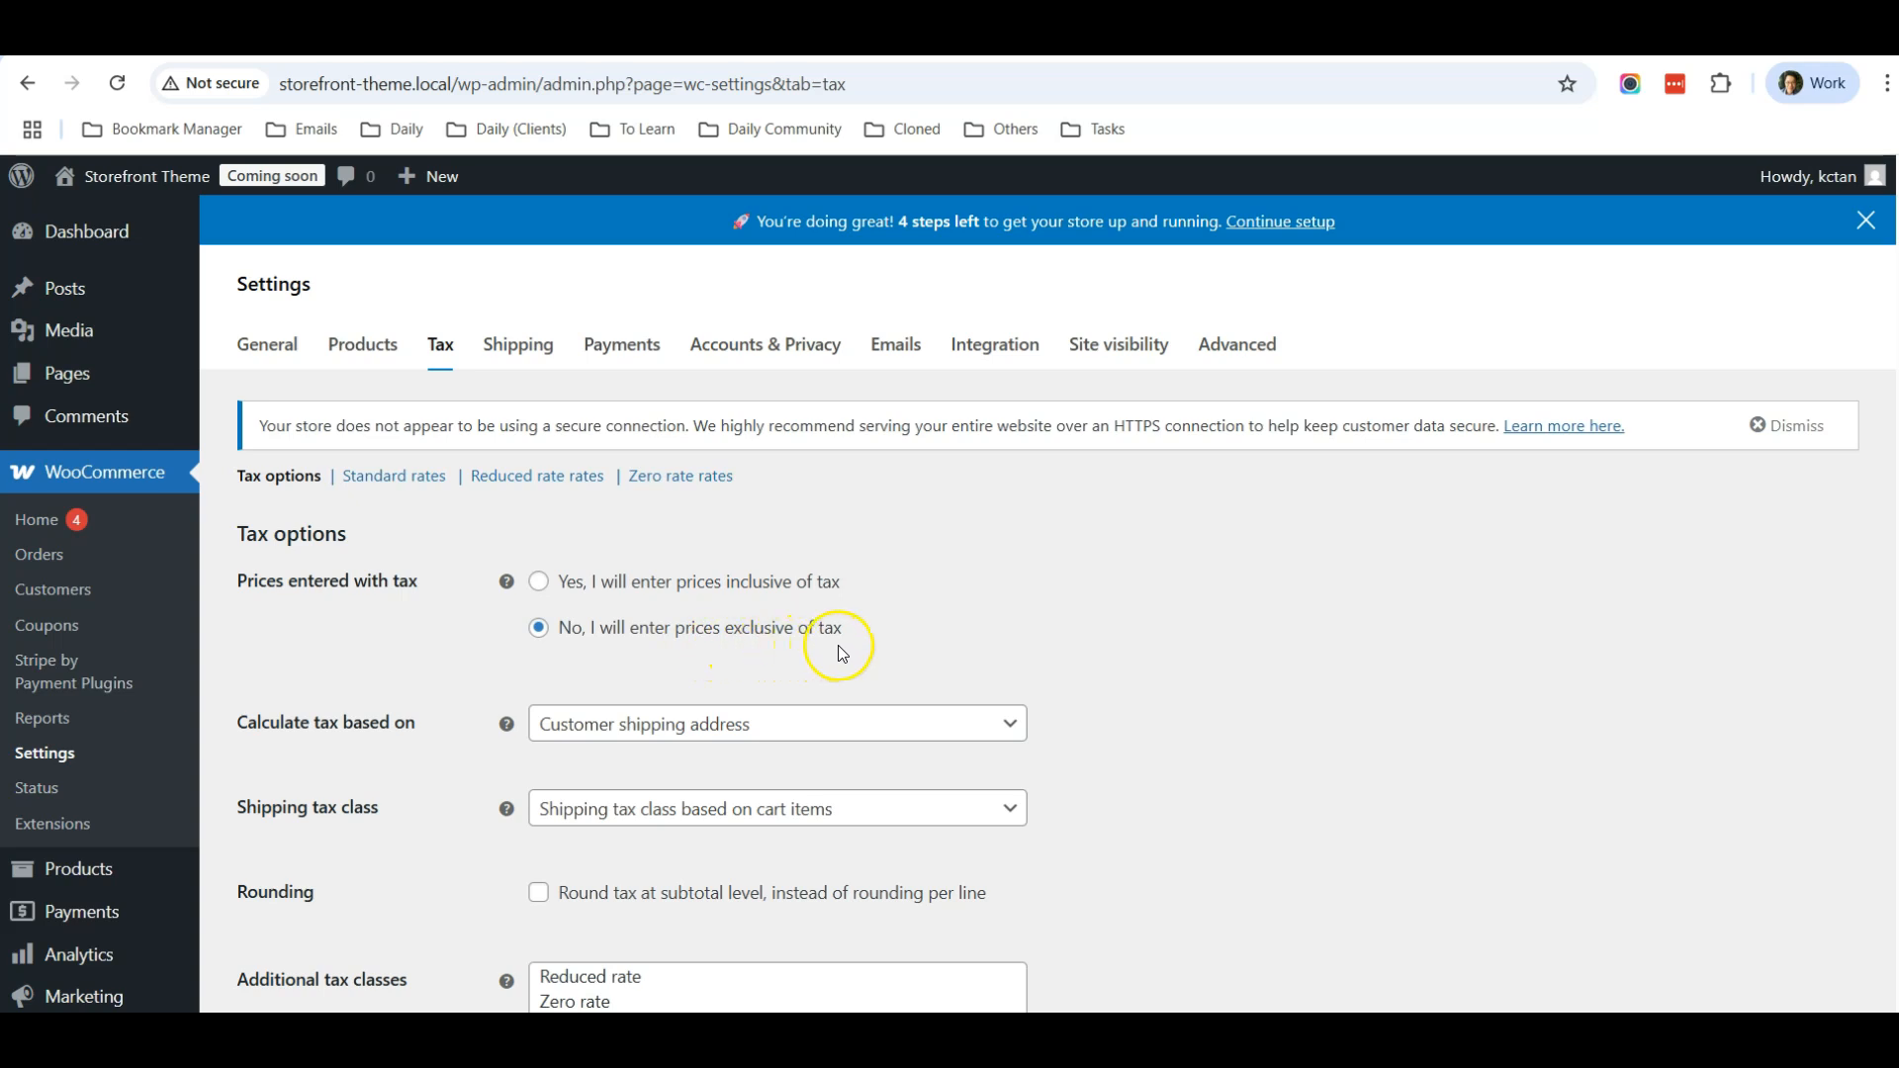
scroll(359, 666, down, 3)
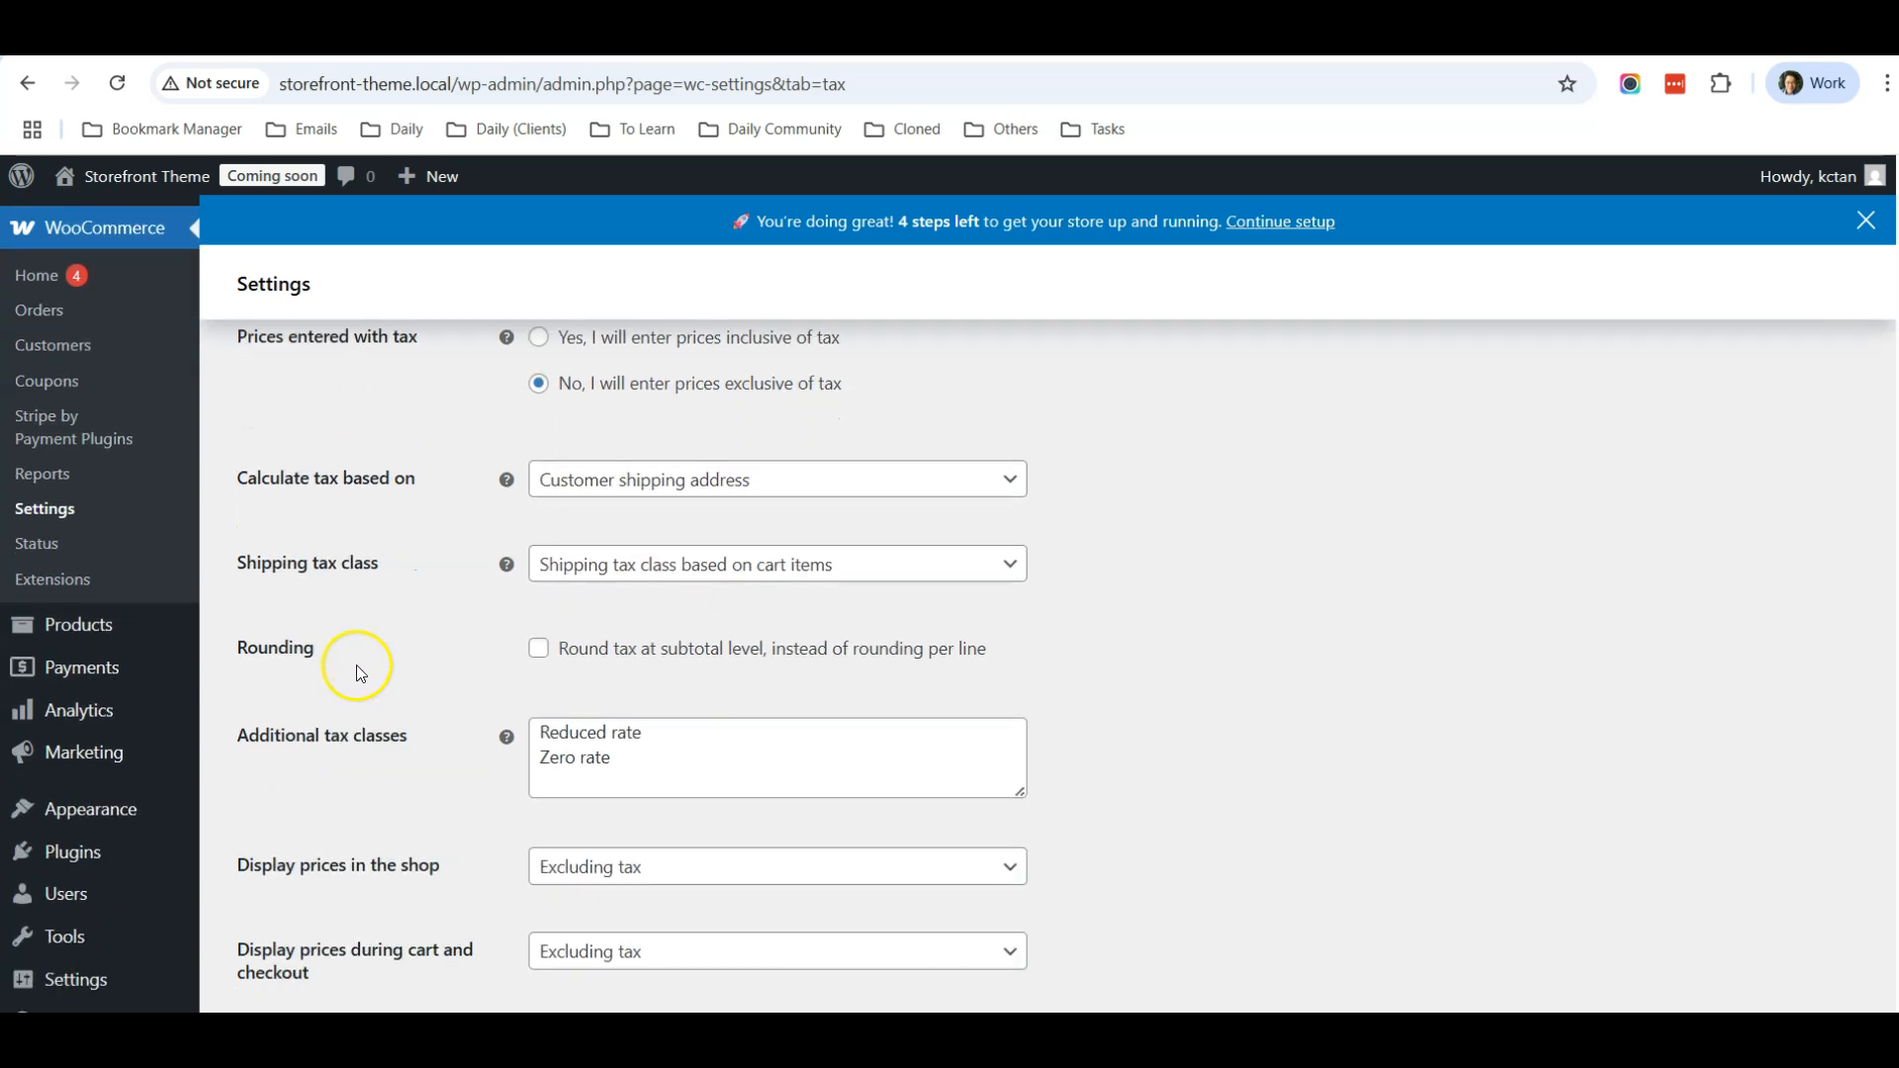
scroll(361, 674, down, 1)
mouse_move(106, 600)
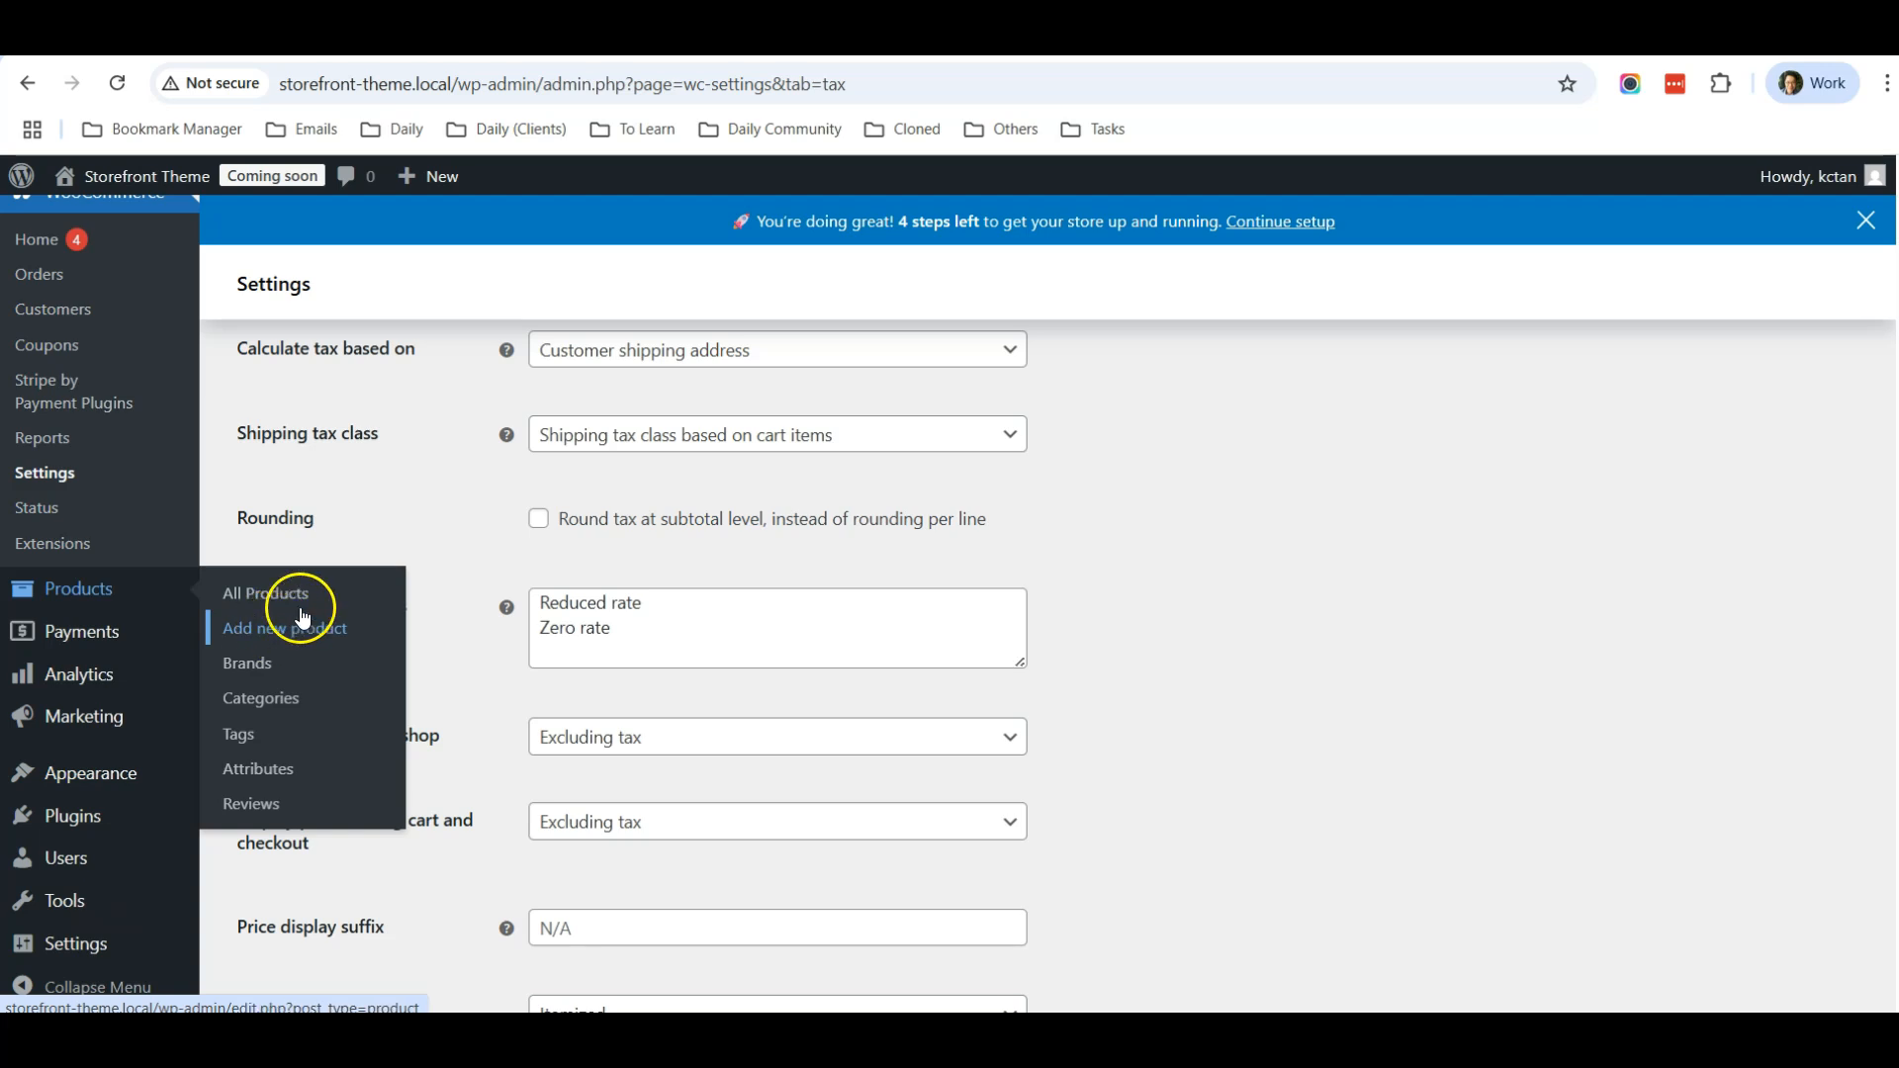
scroll(310, 554, up, 2)
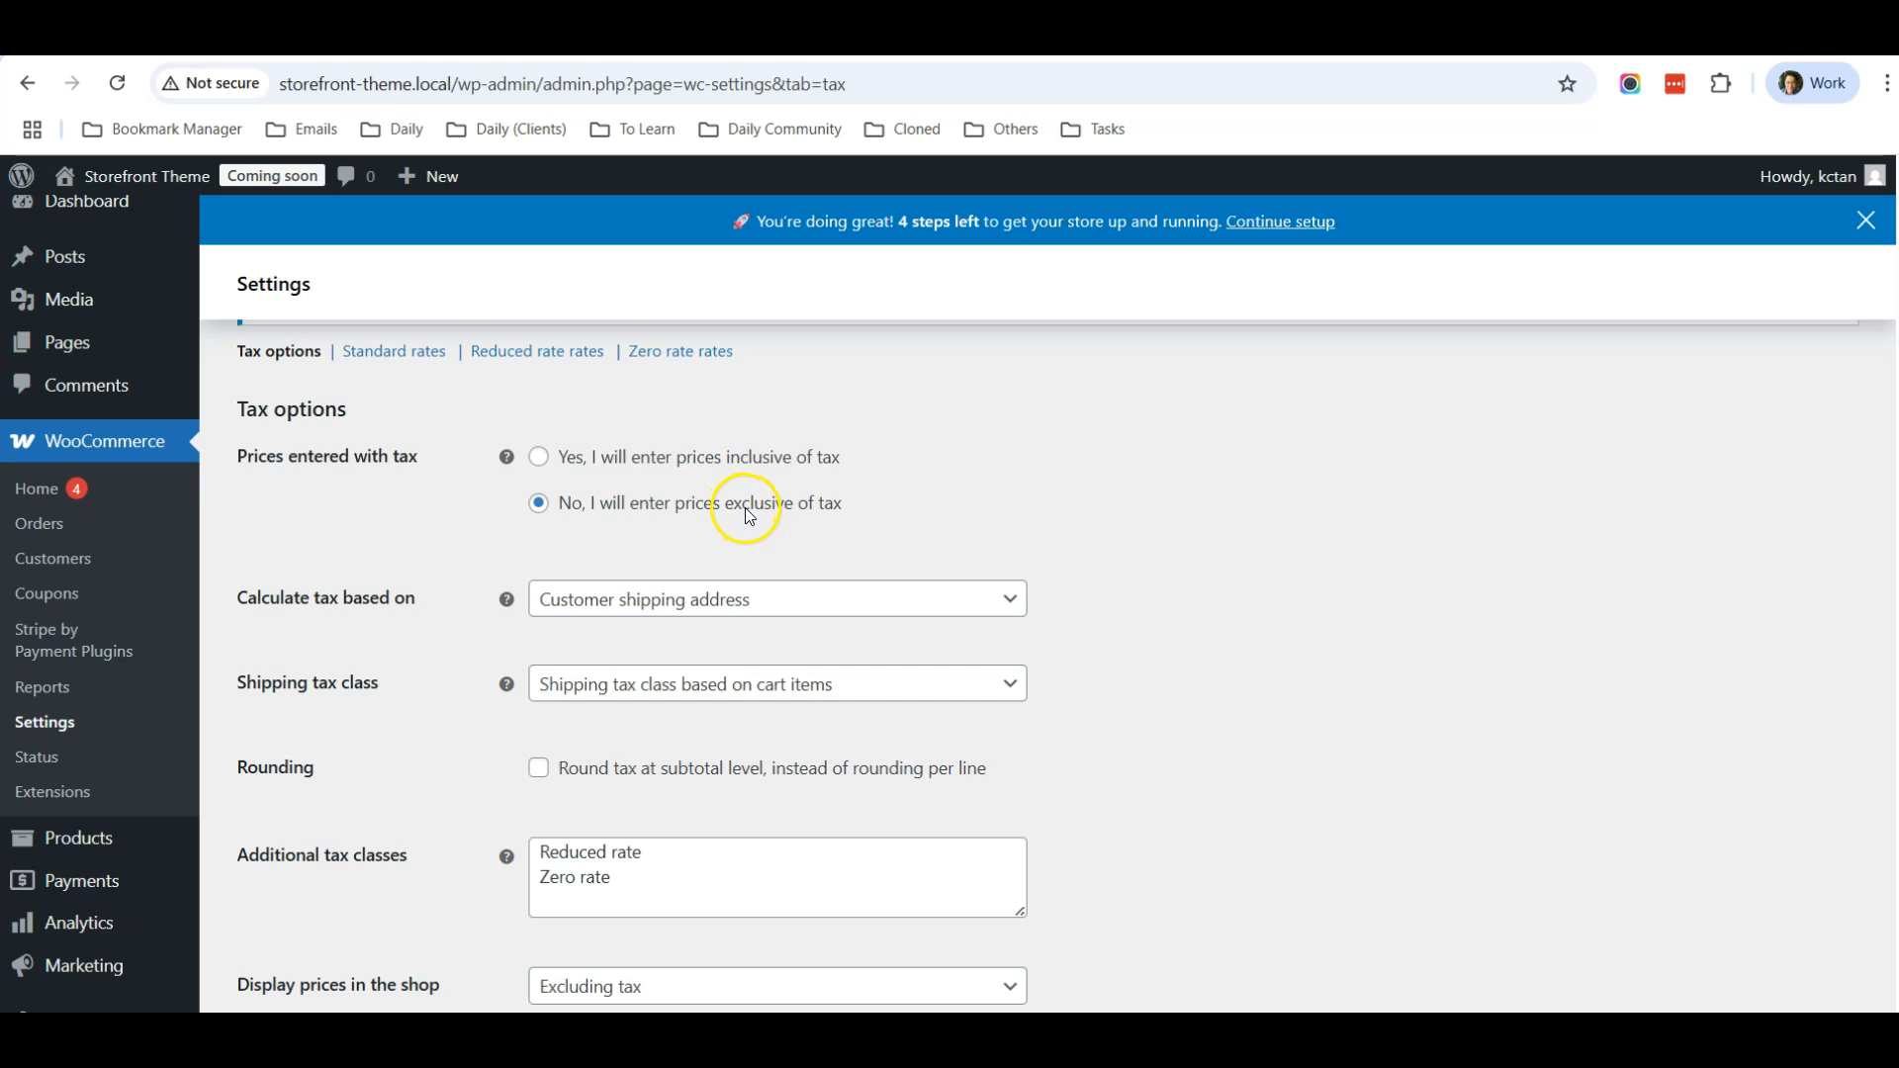
scroll(1098, 485, down, 2)
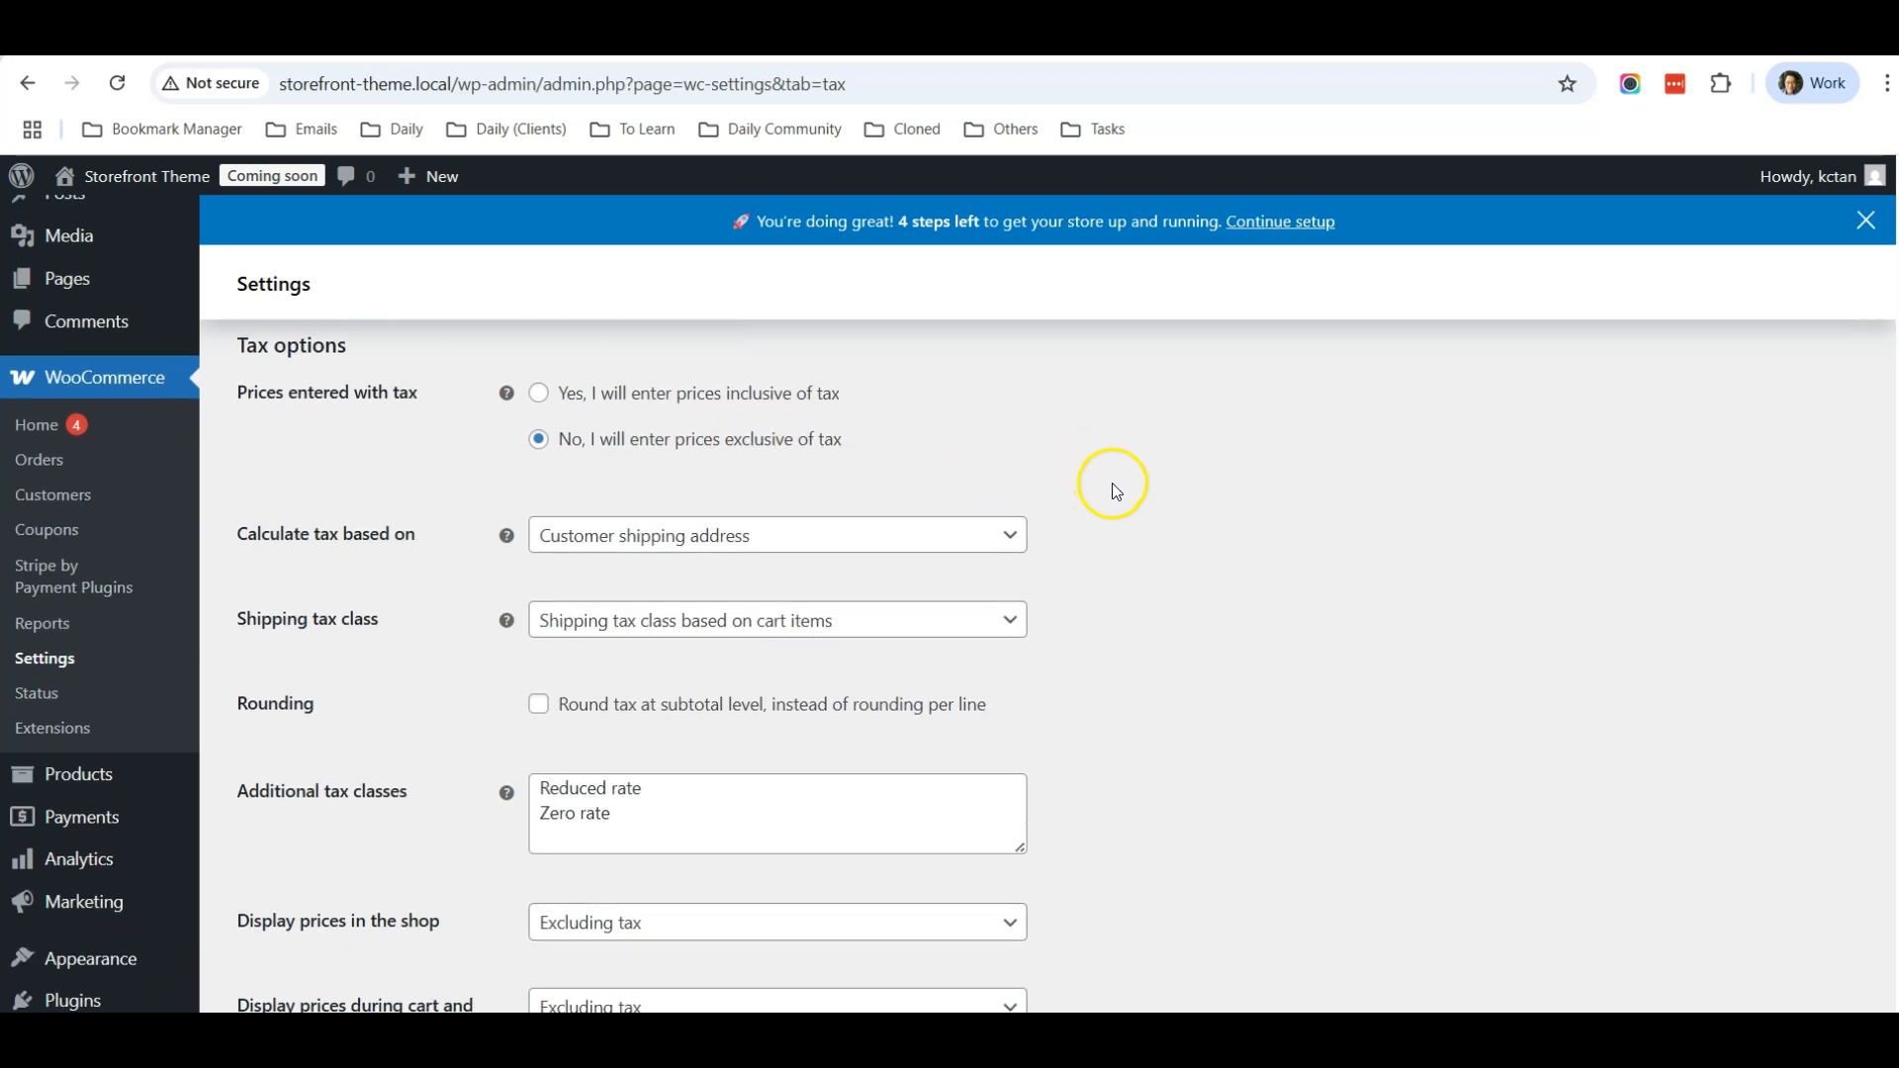
scroll(482, 633, down, 3)
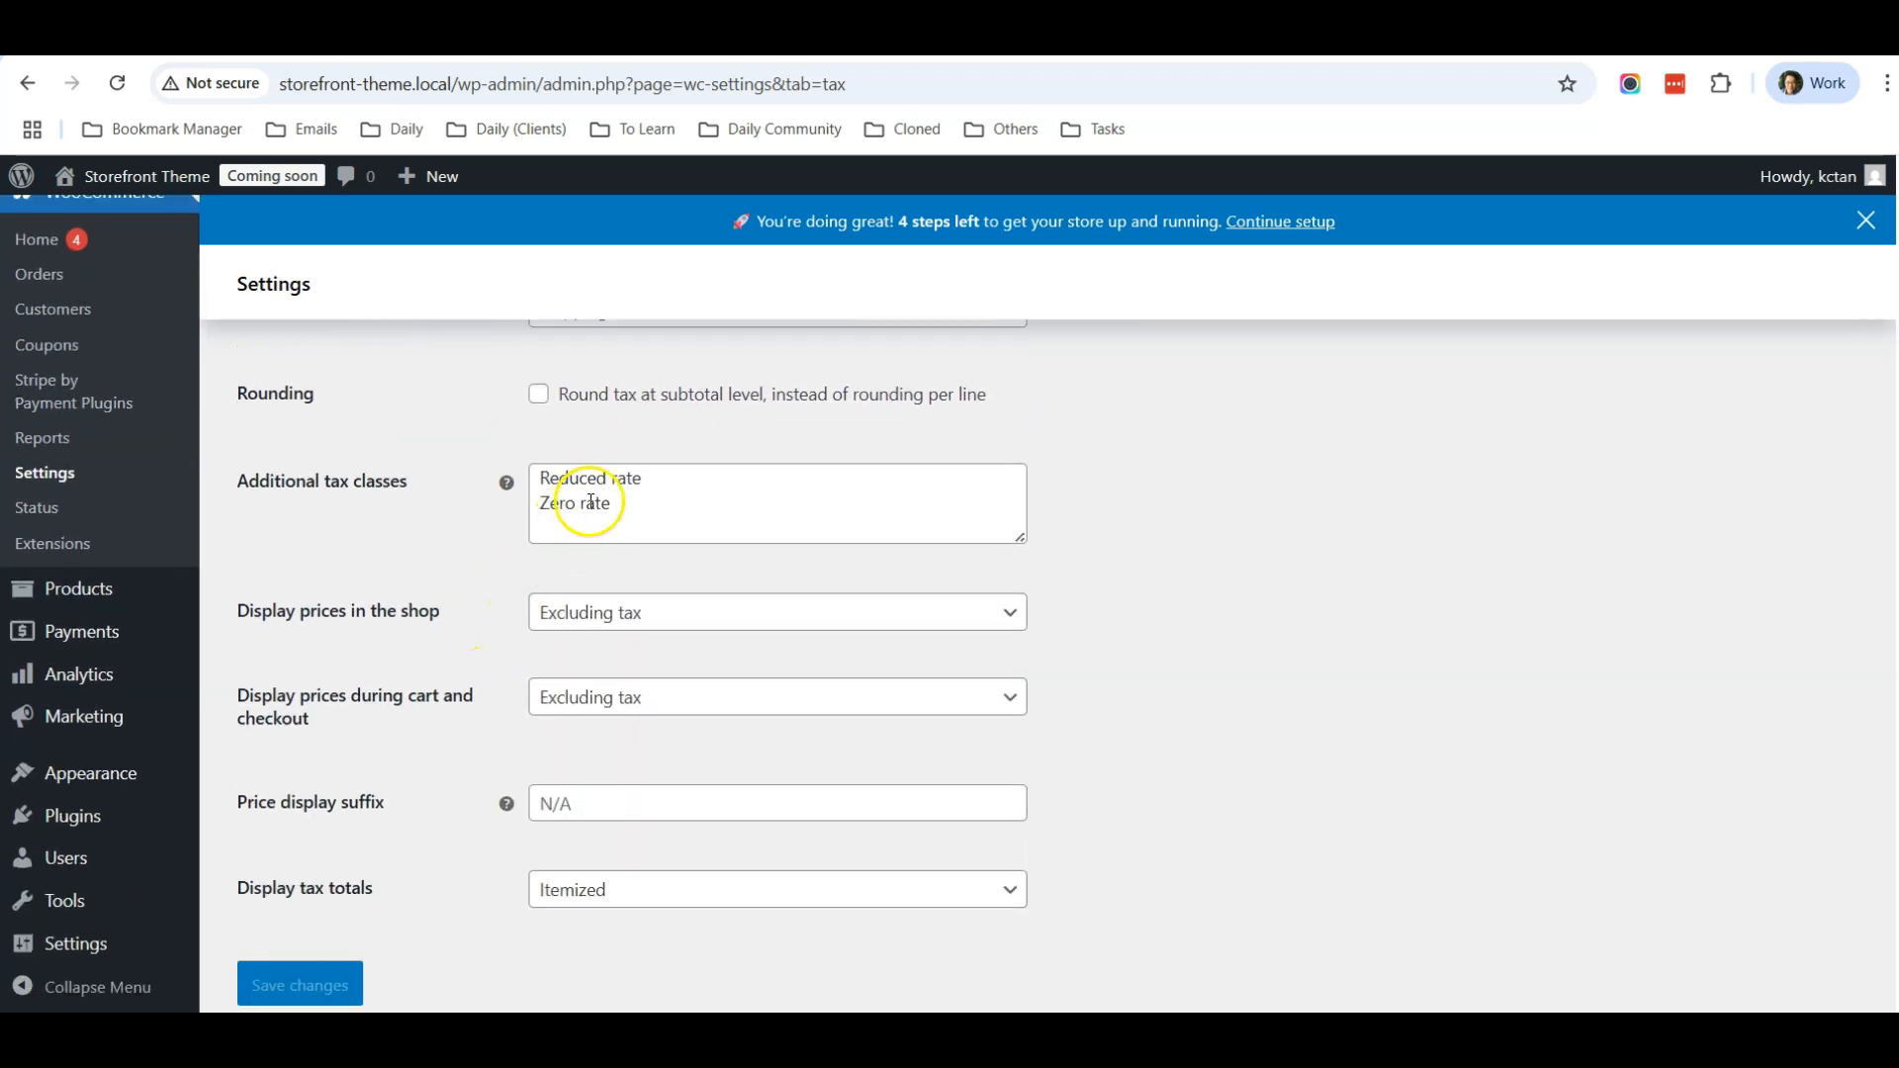
scroll(428, 530, down, 1)
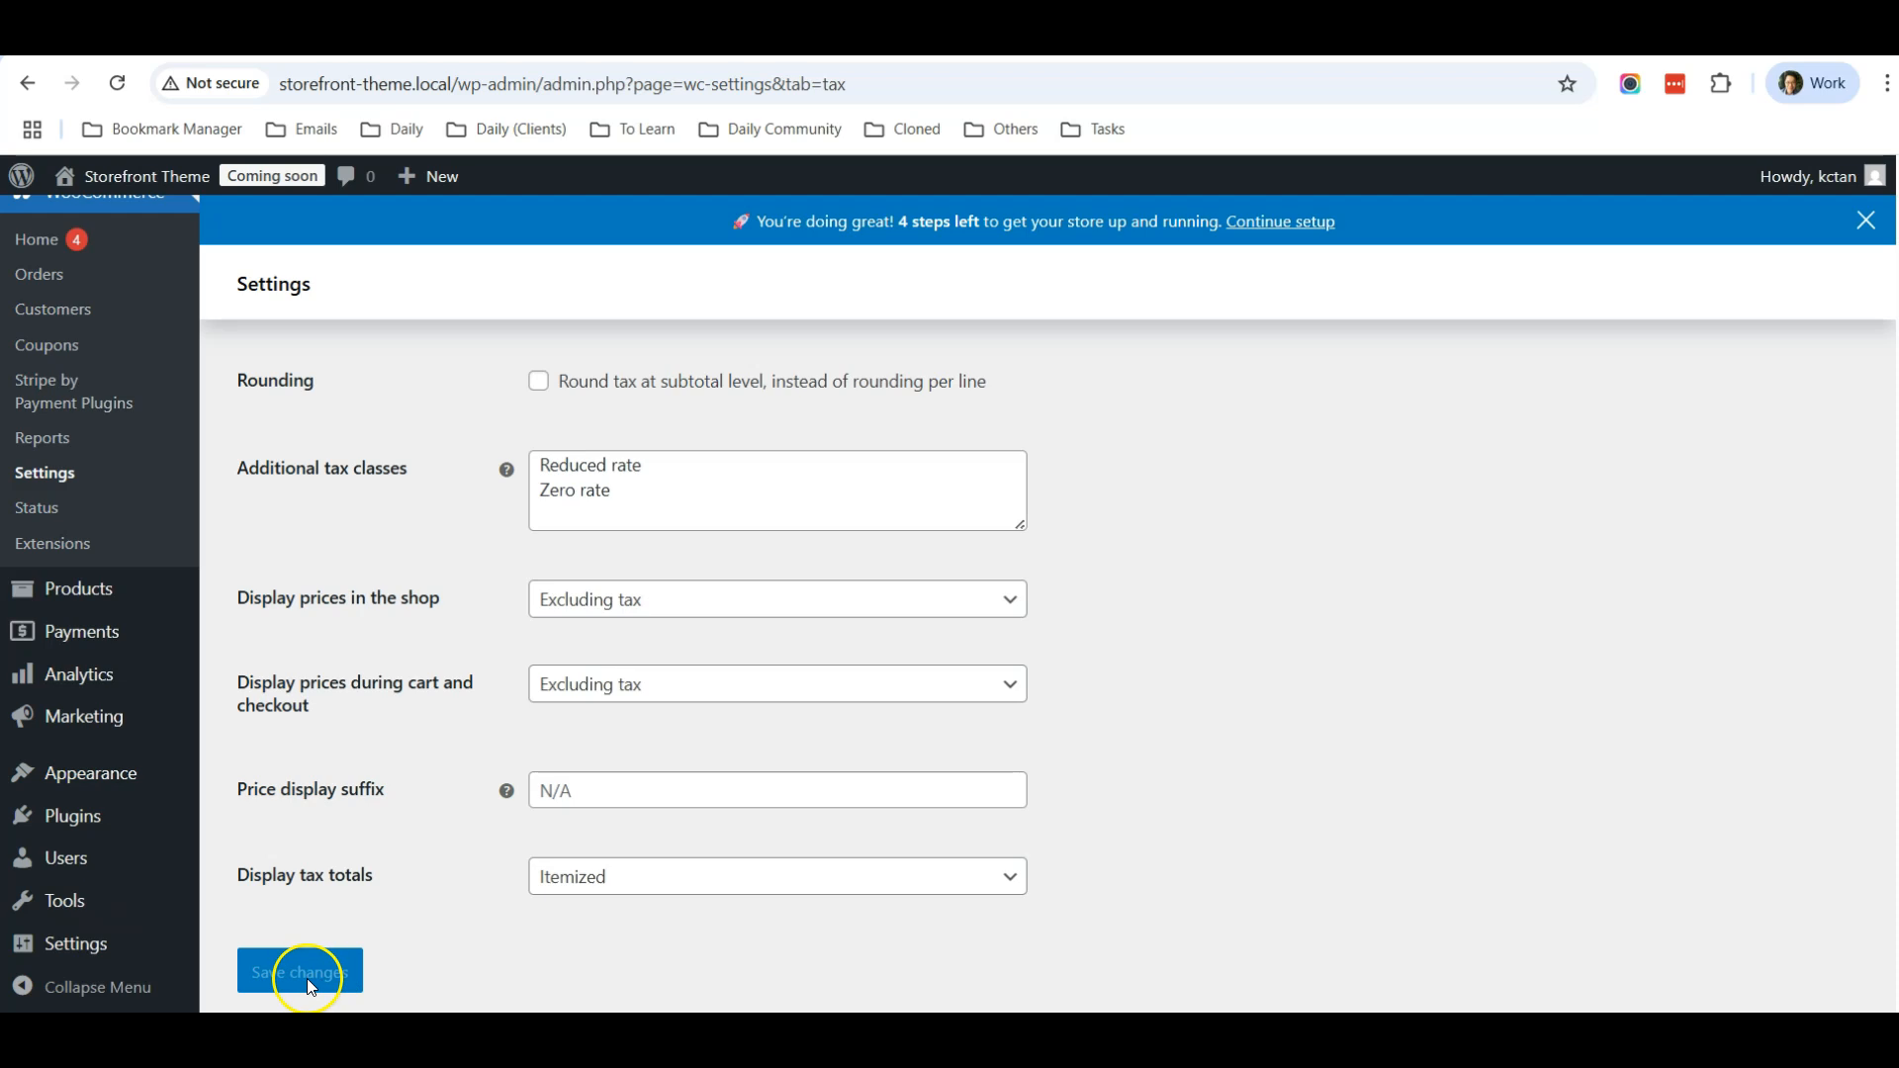
scroll(411, 860, up, 5)
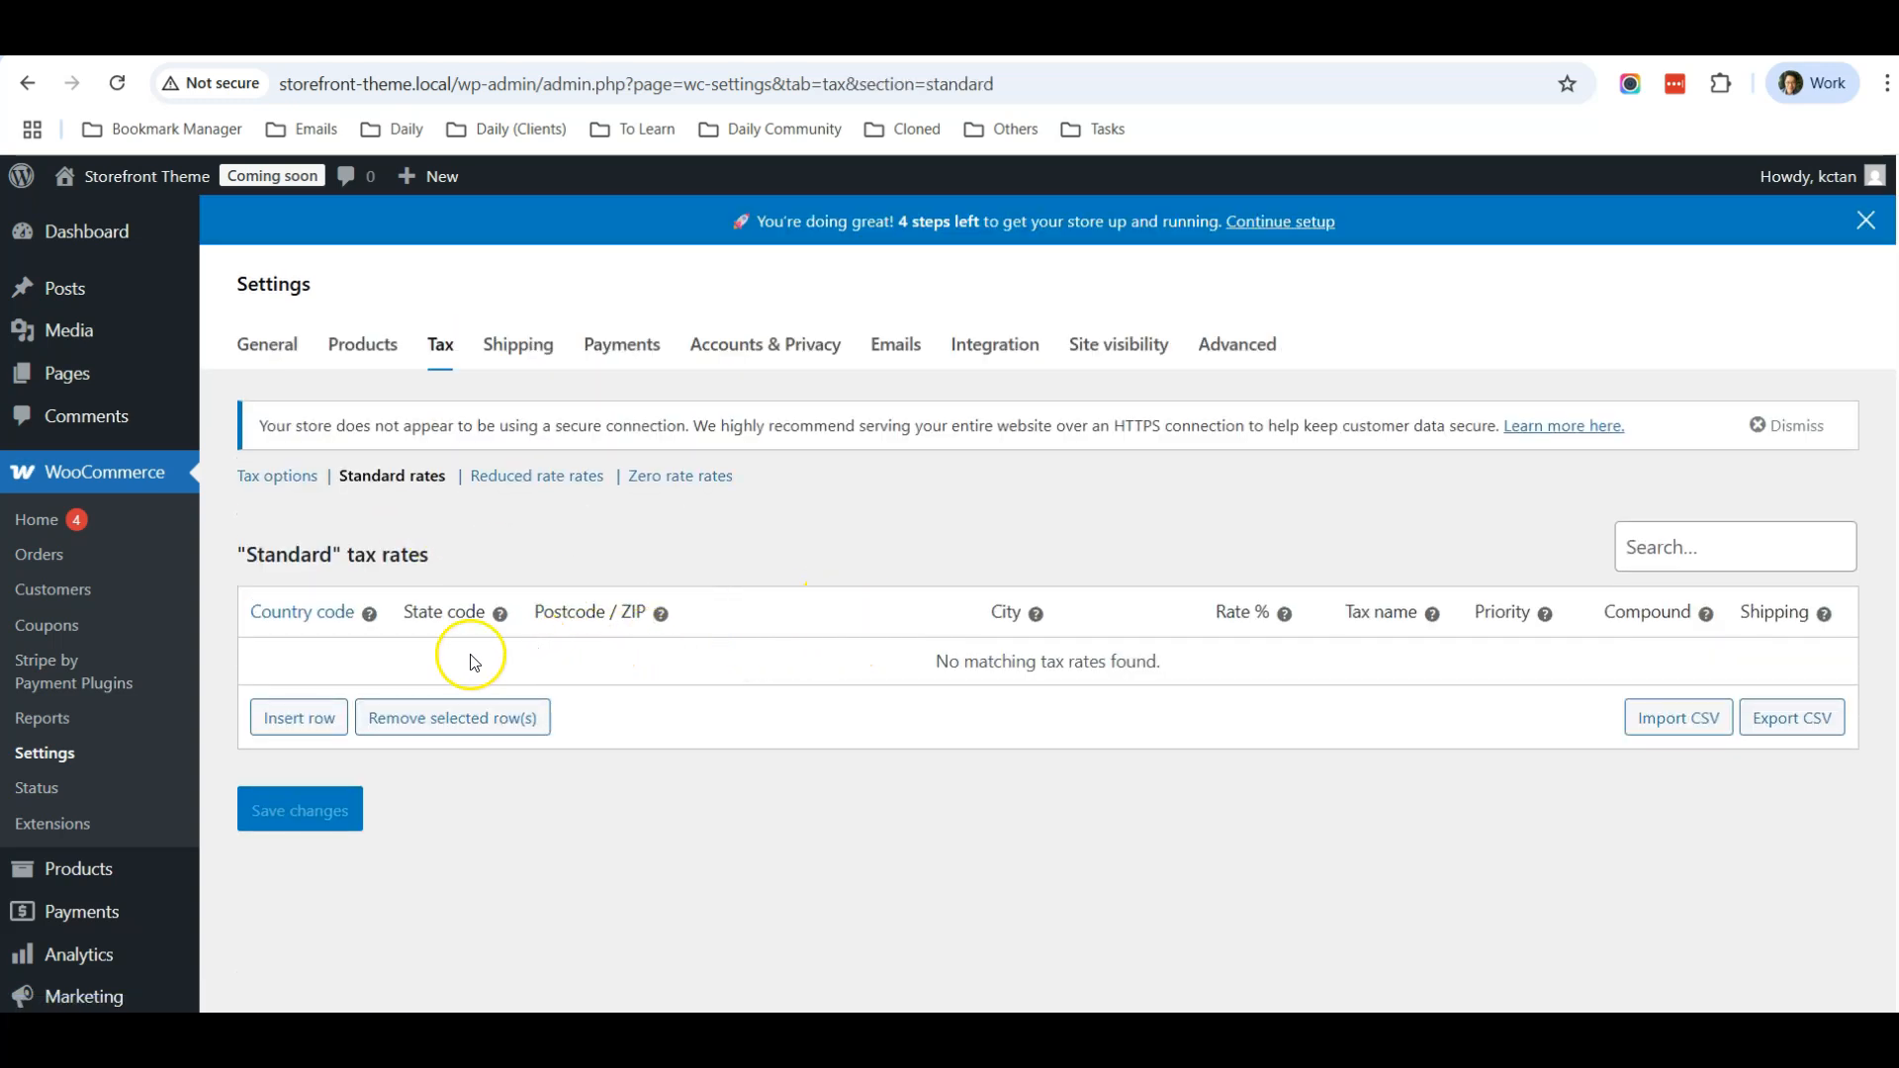
Step: Add a standard tax rate for country code SG with rate 9%, tax name GST and shipping excluded, and save it
click(314, 728)
click(305, 664)
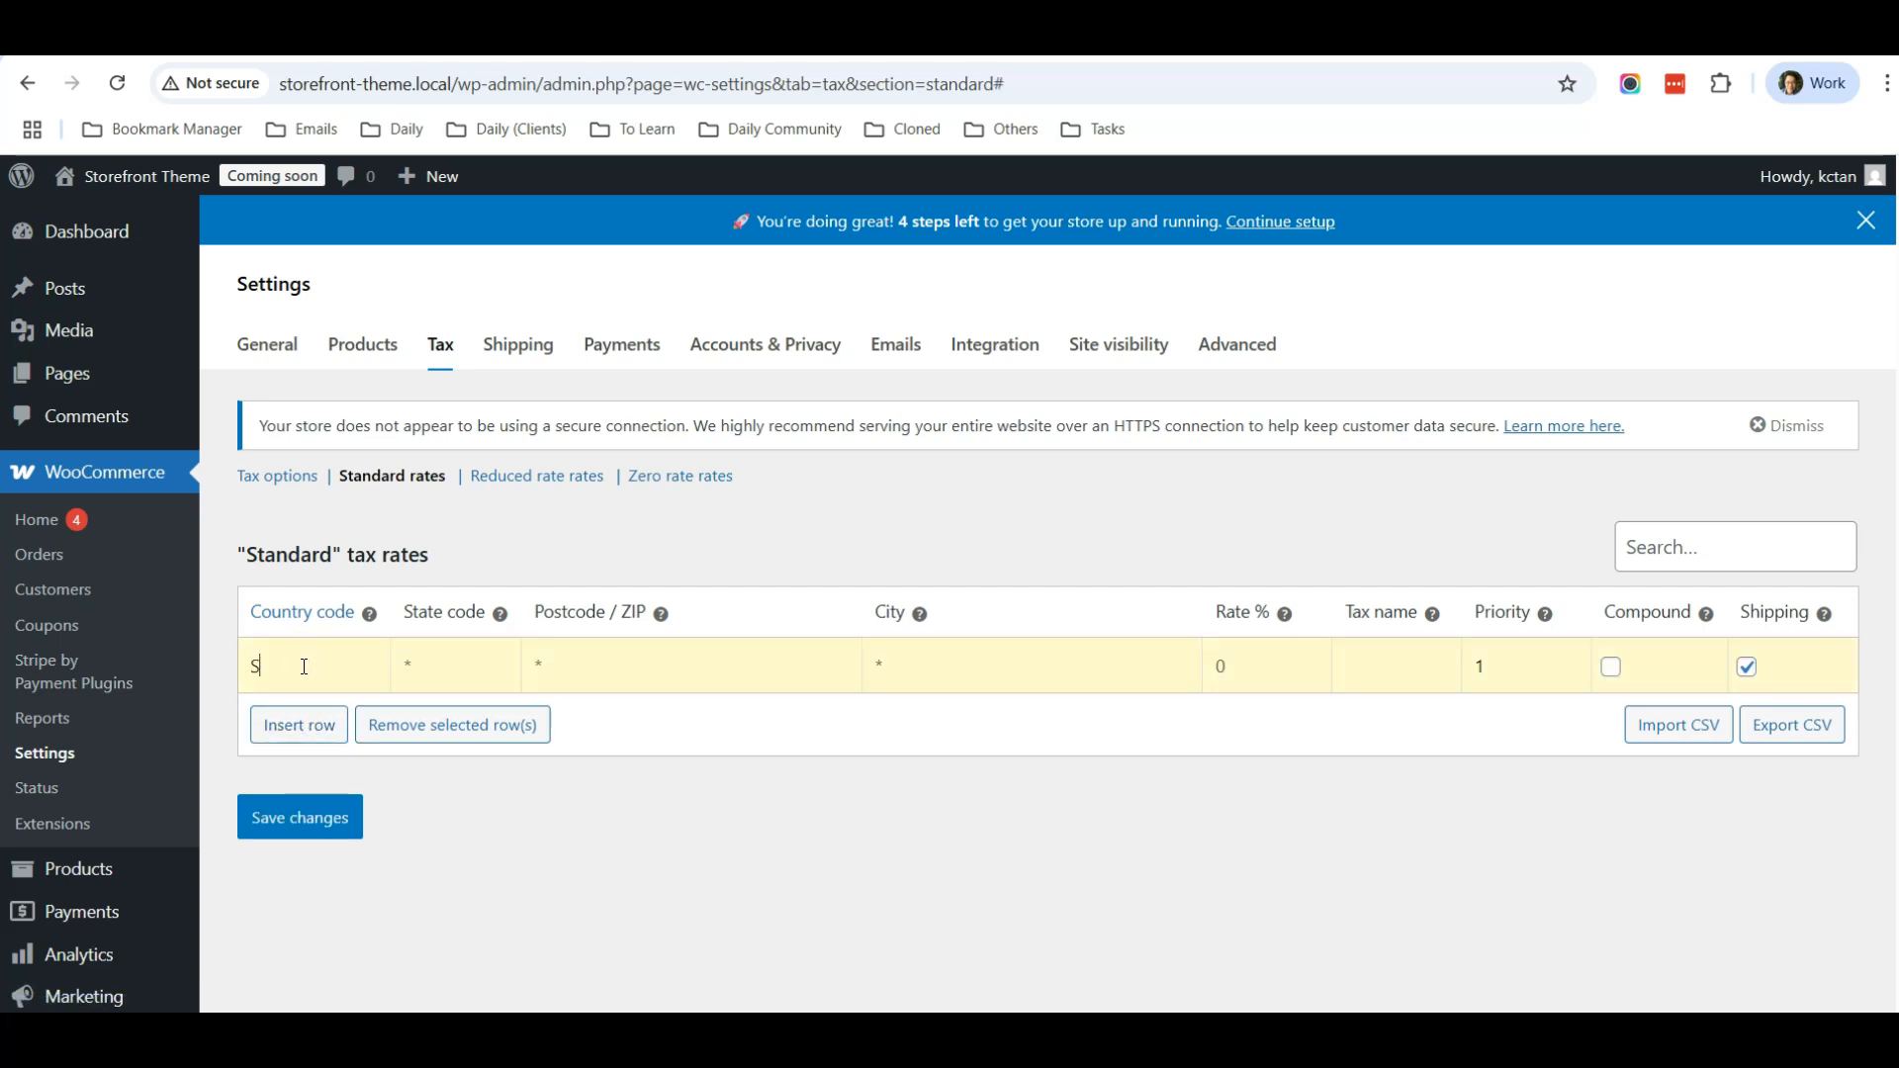
mouse_move(370, 616)
click(1220, 666)
click(1371, 676)
click(1379, 665)
click(1748, 670)
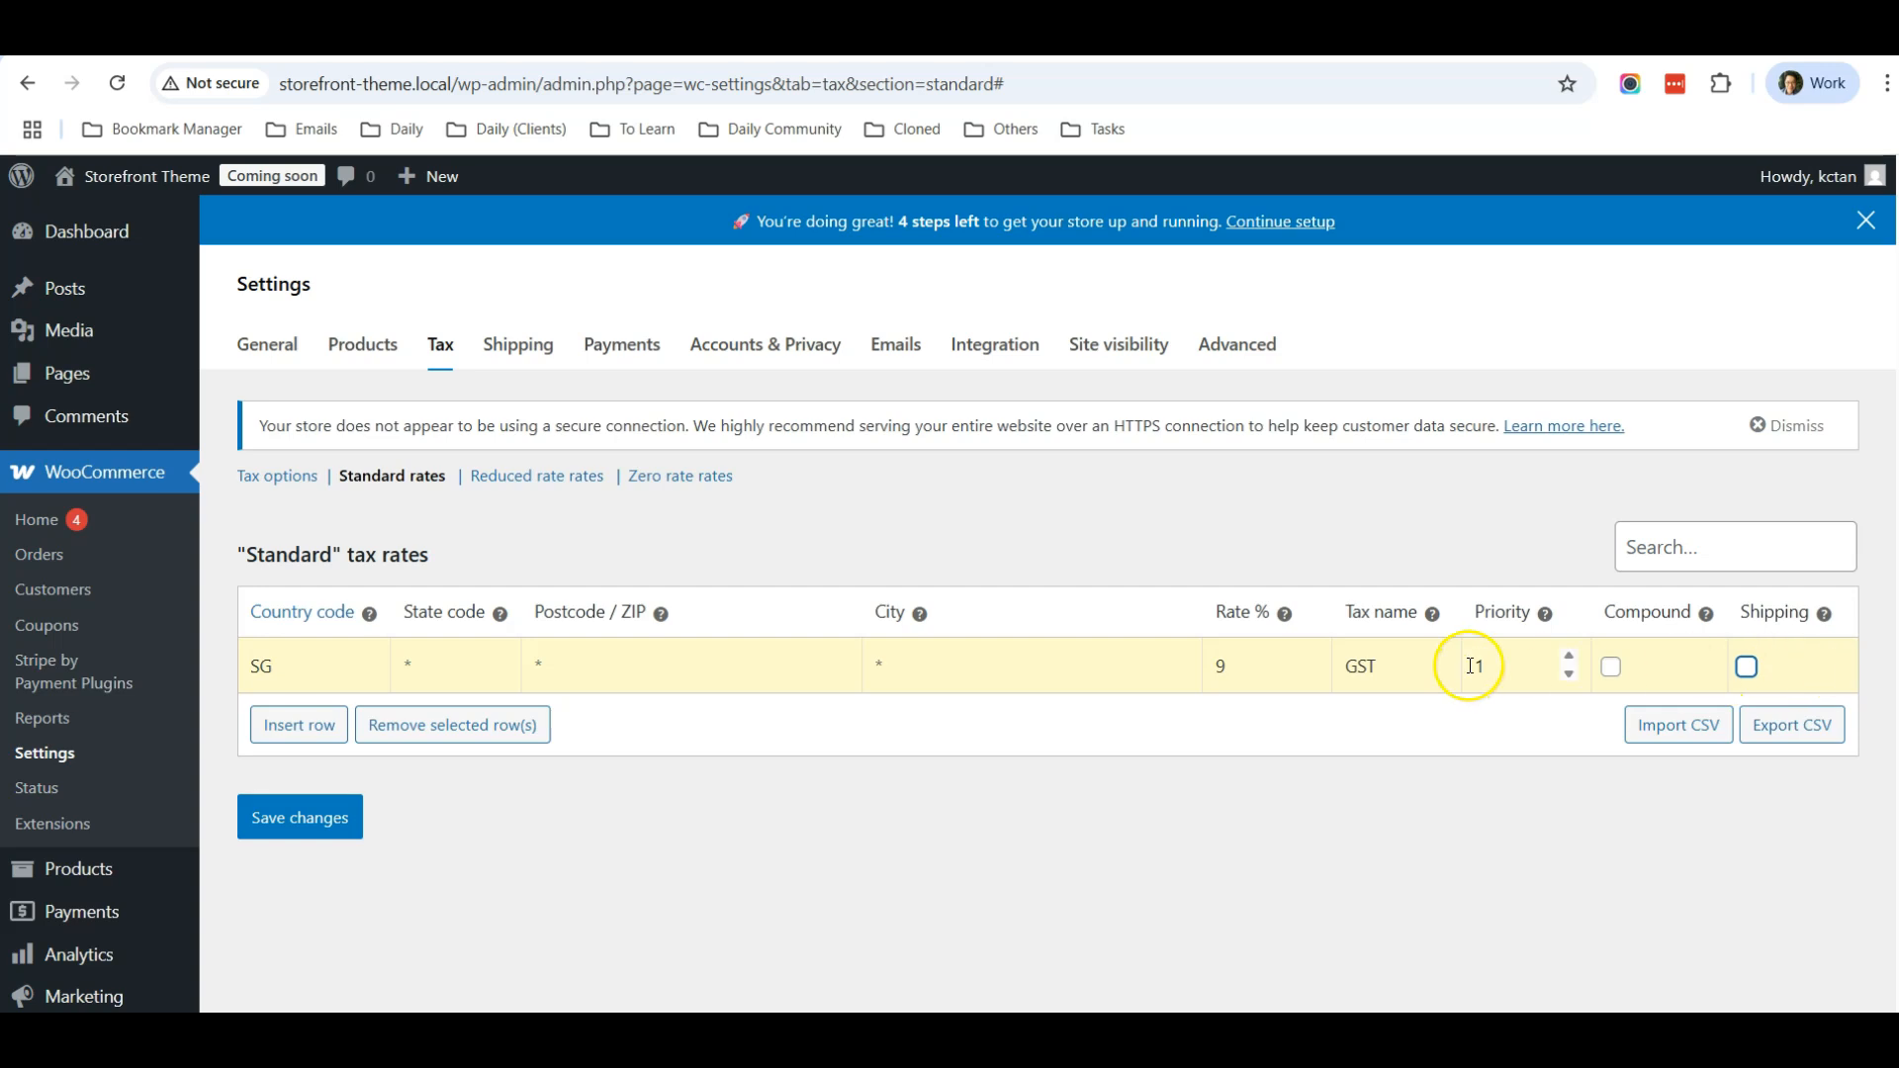
click(316, 819)
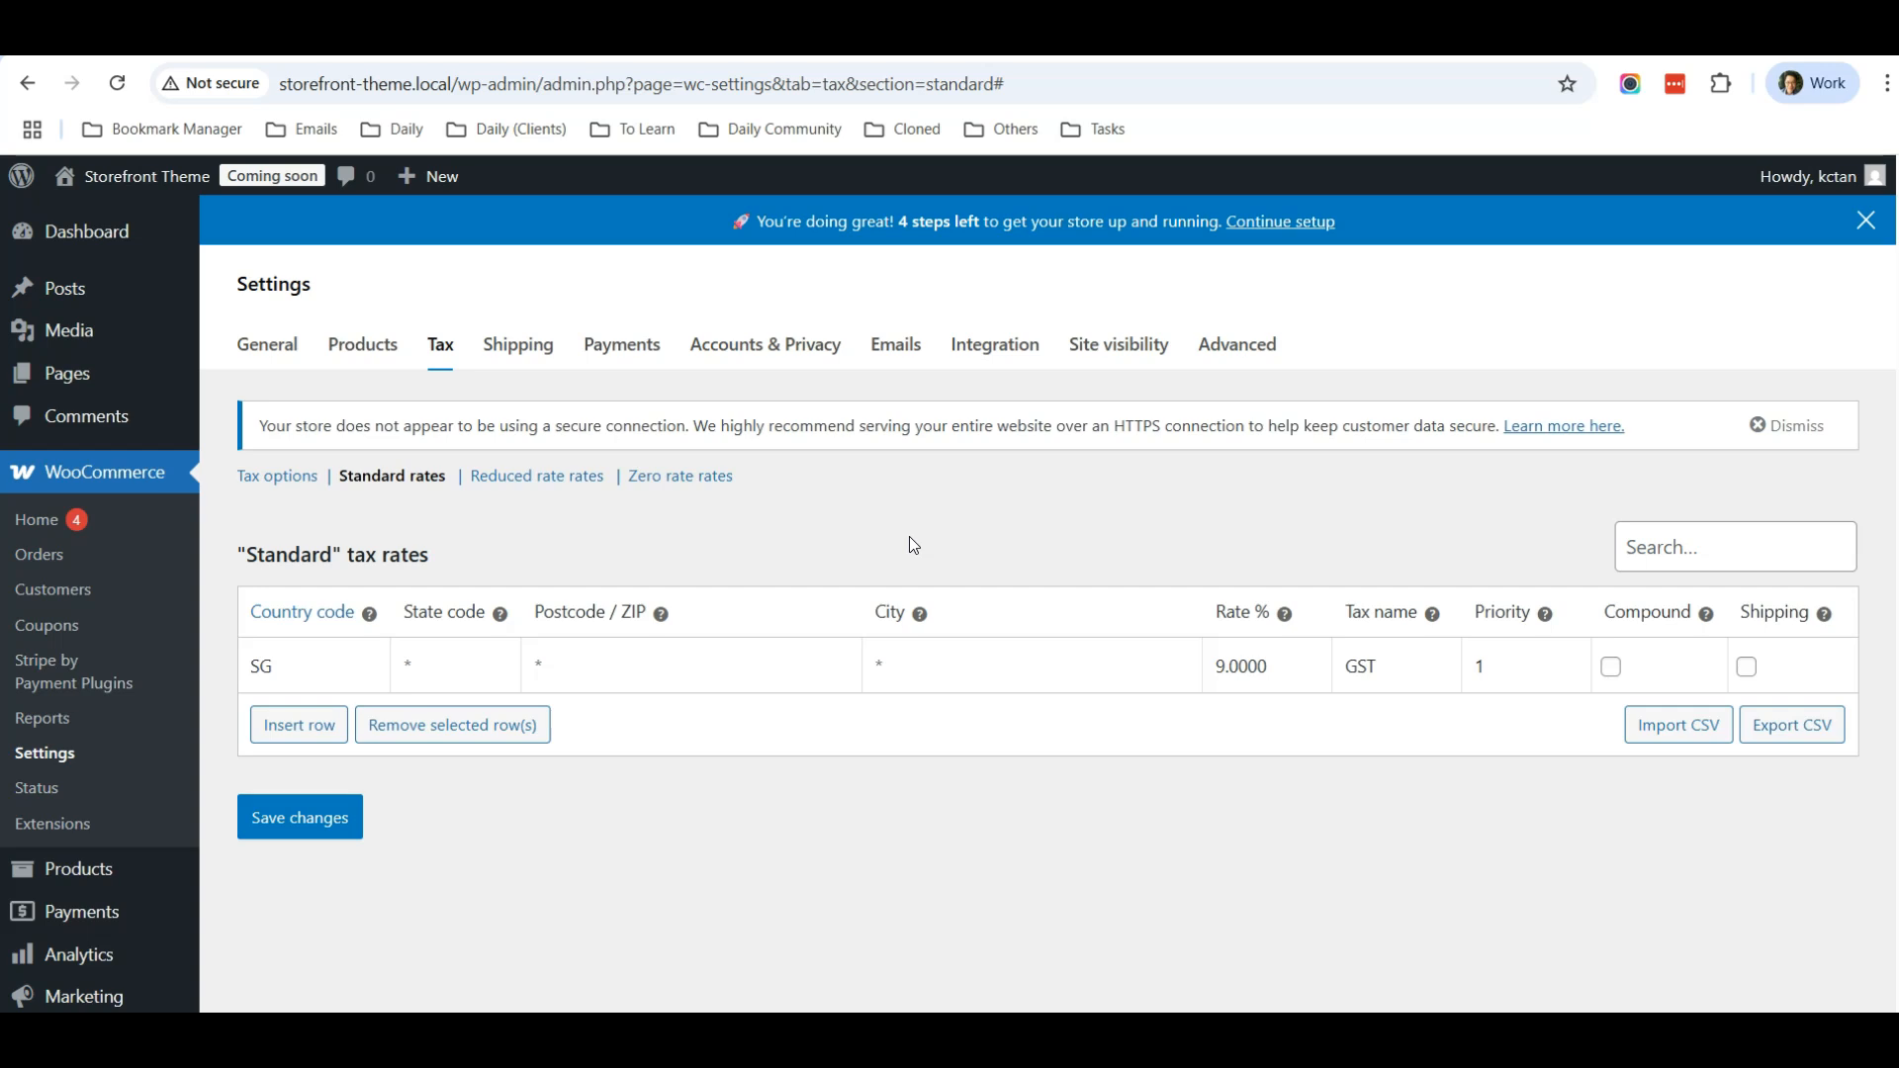
Step: Check the setup task list on the WooCommerce home page, and set the site visibility to Live and save it
click(267, 346)
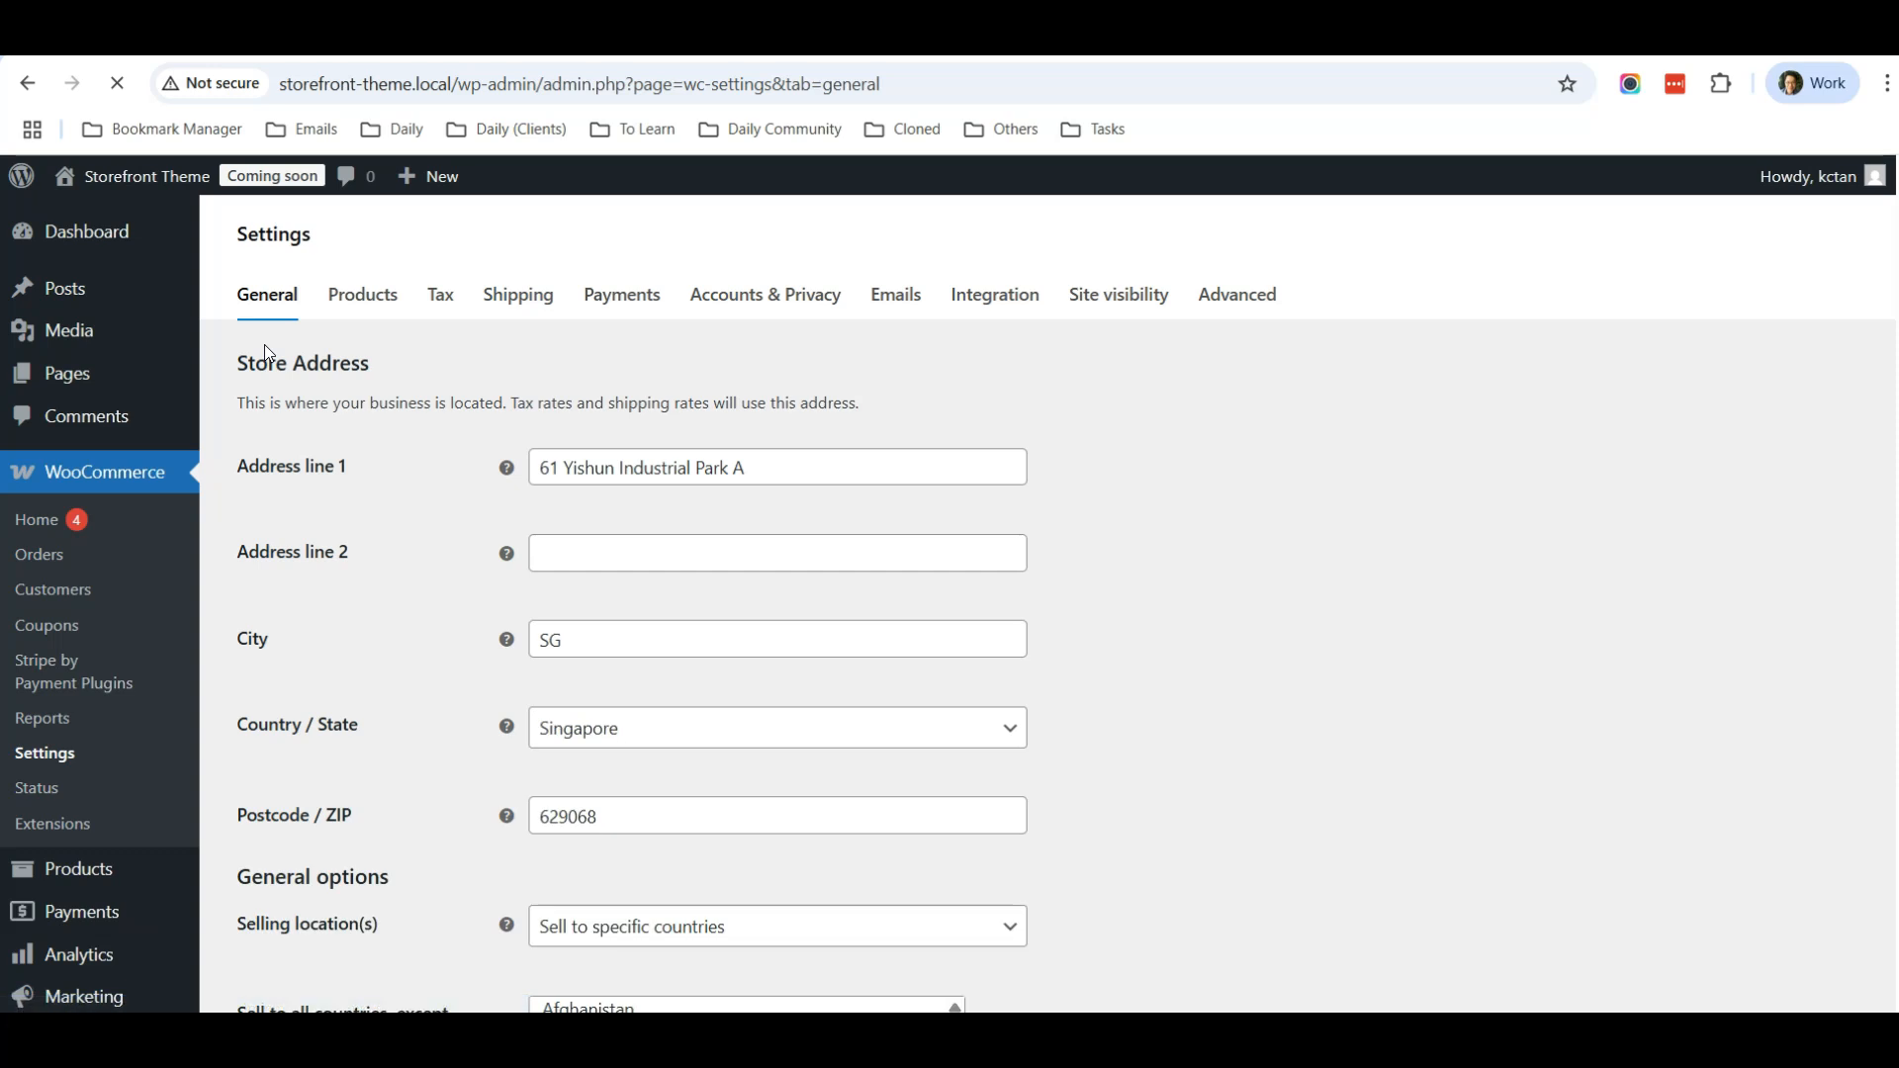
click(105, 479)
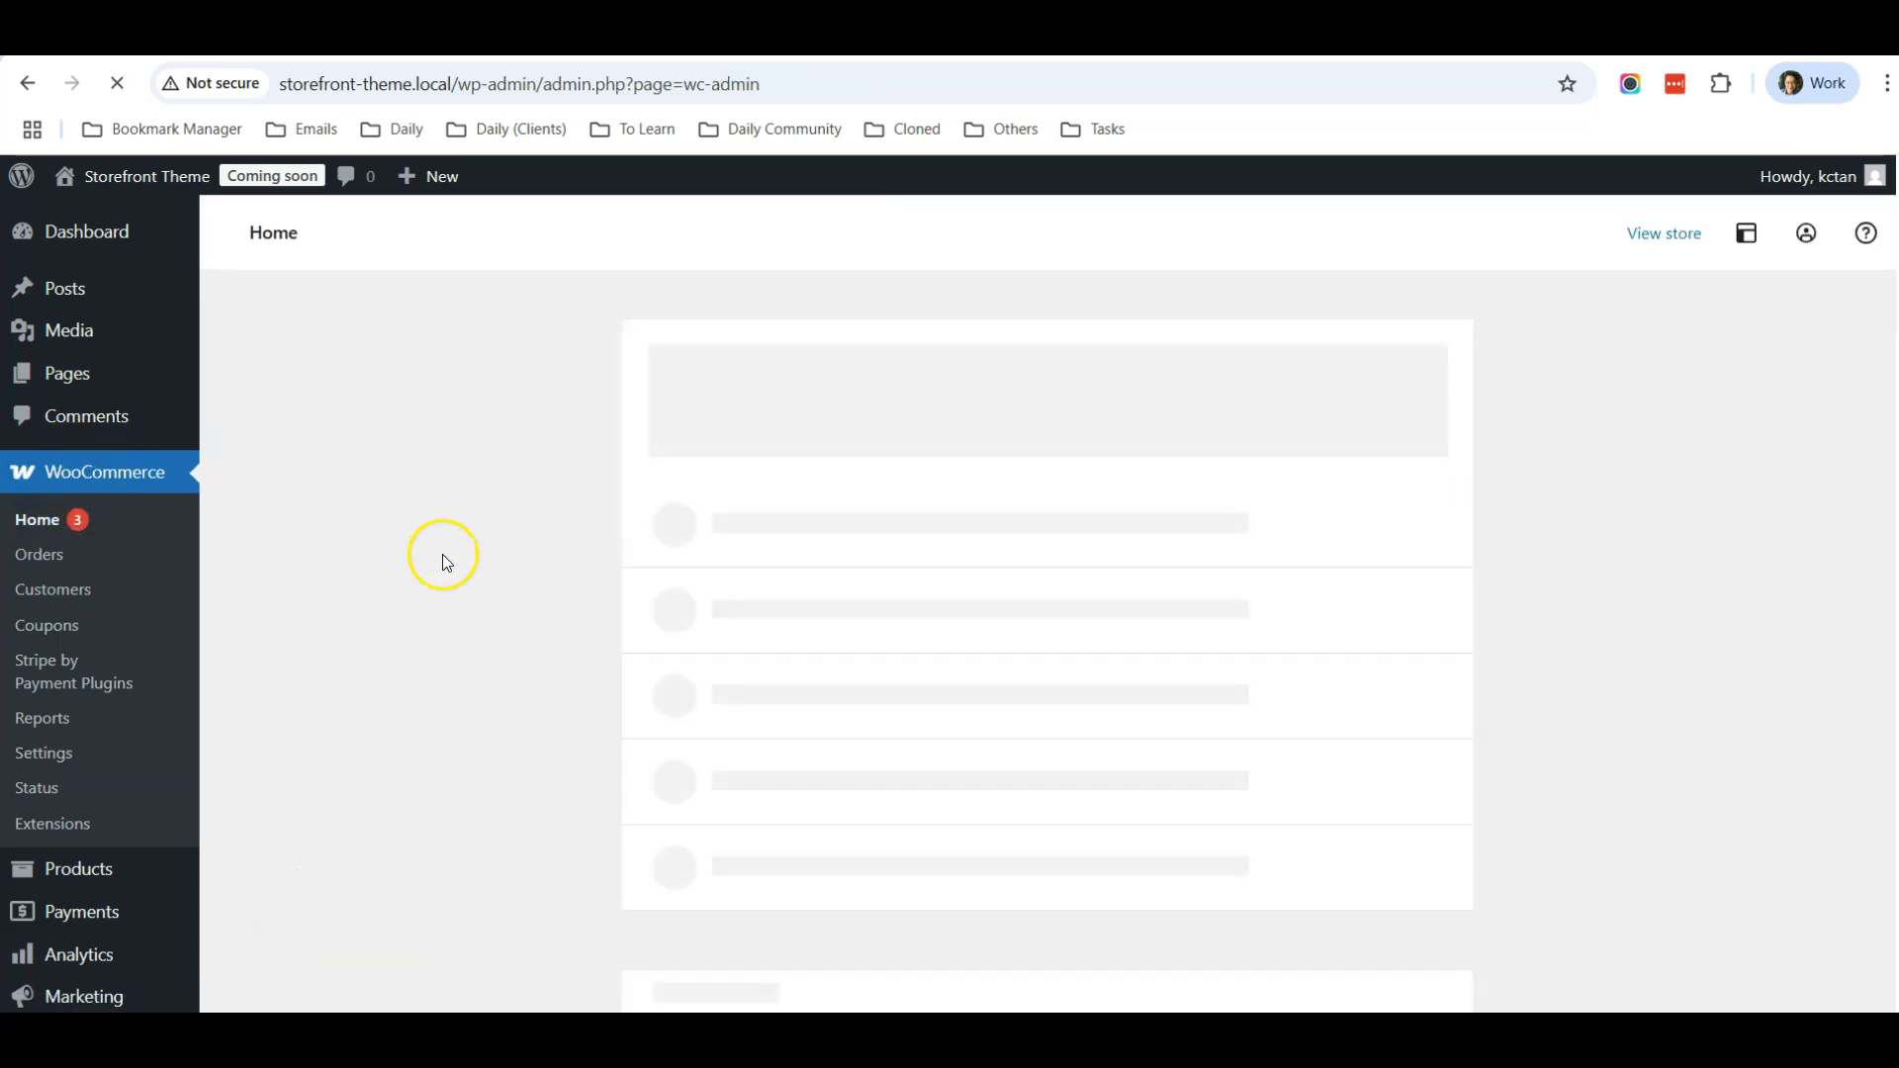
scroll(442, 554, down, 2)
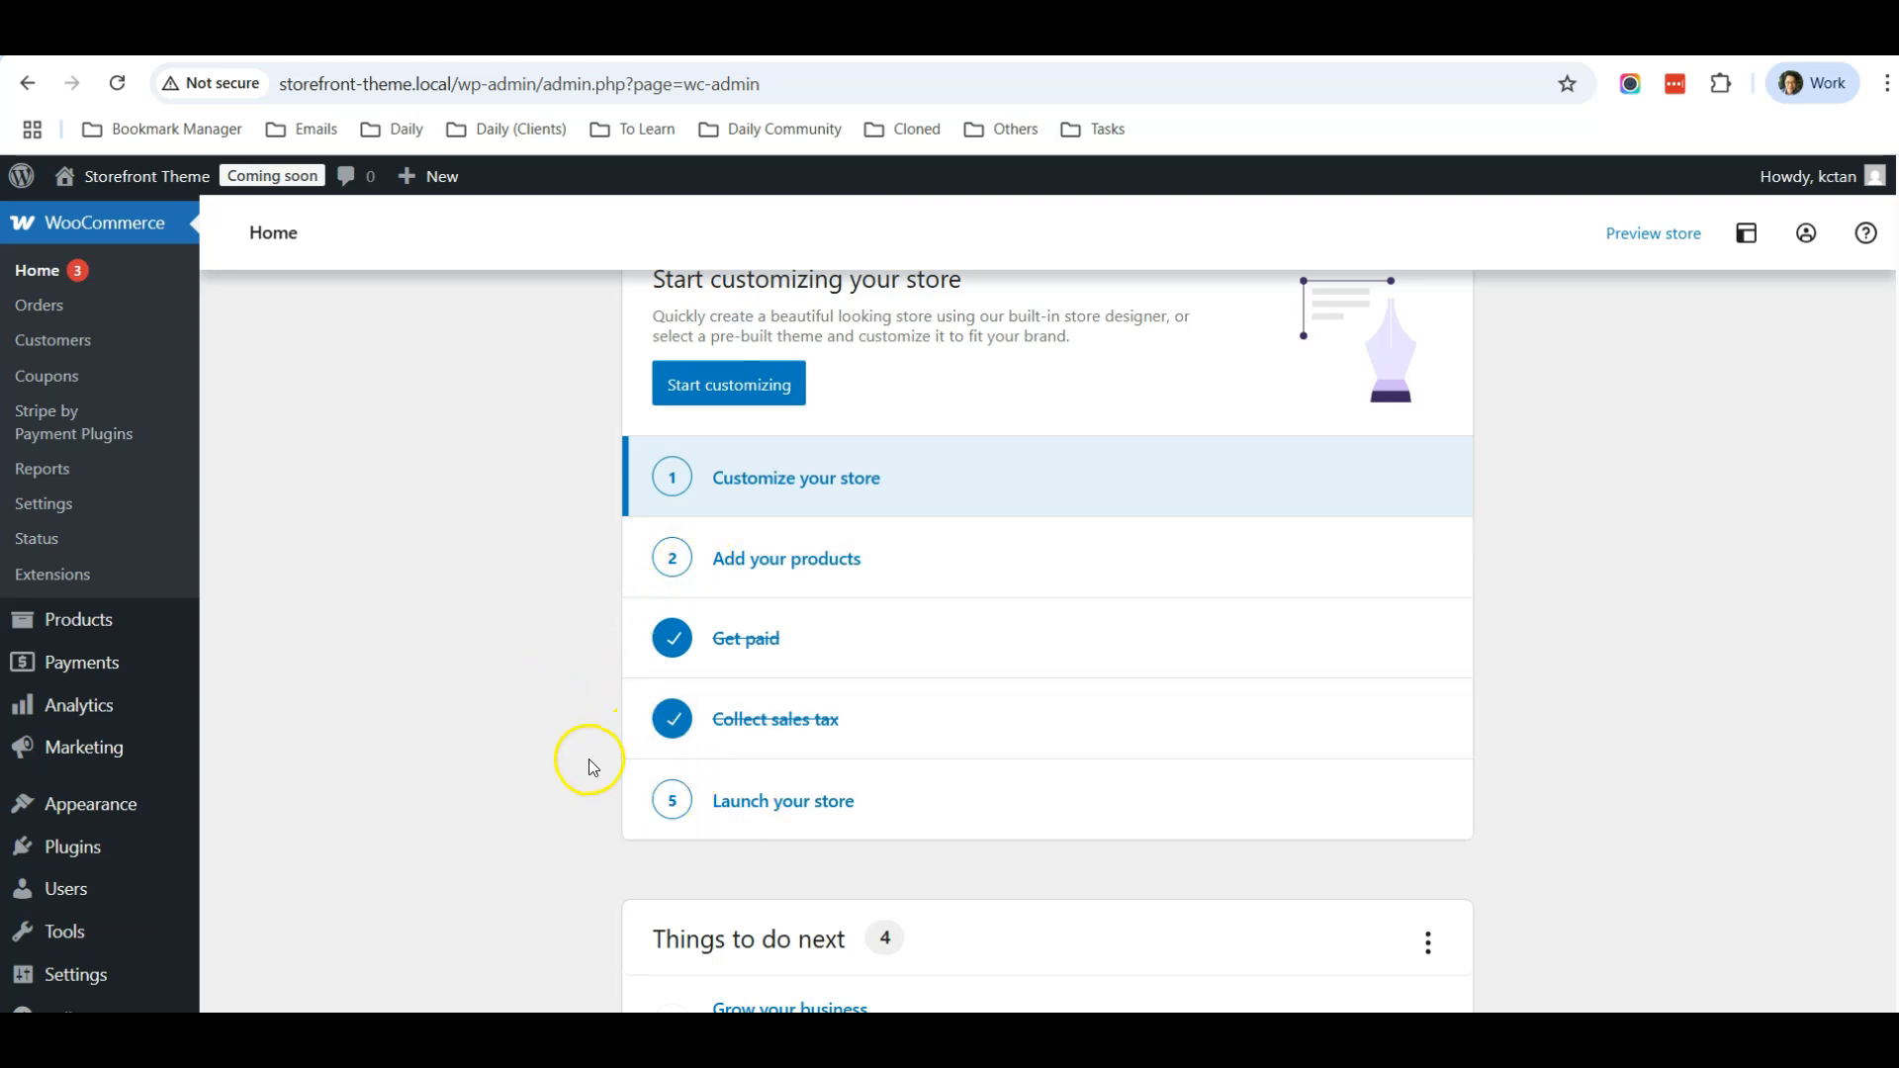
scroll(425, 653, up, 3)
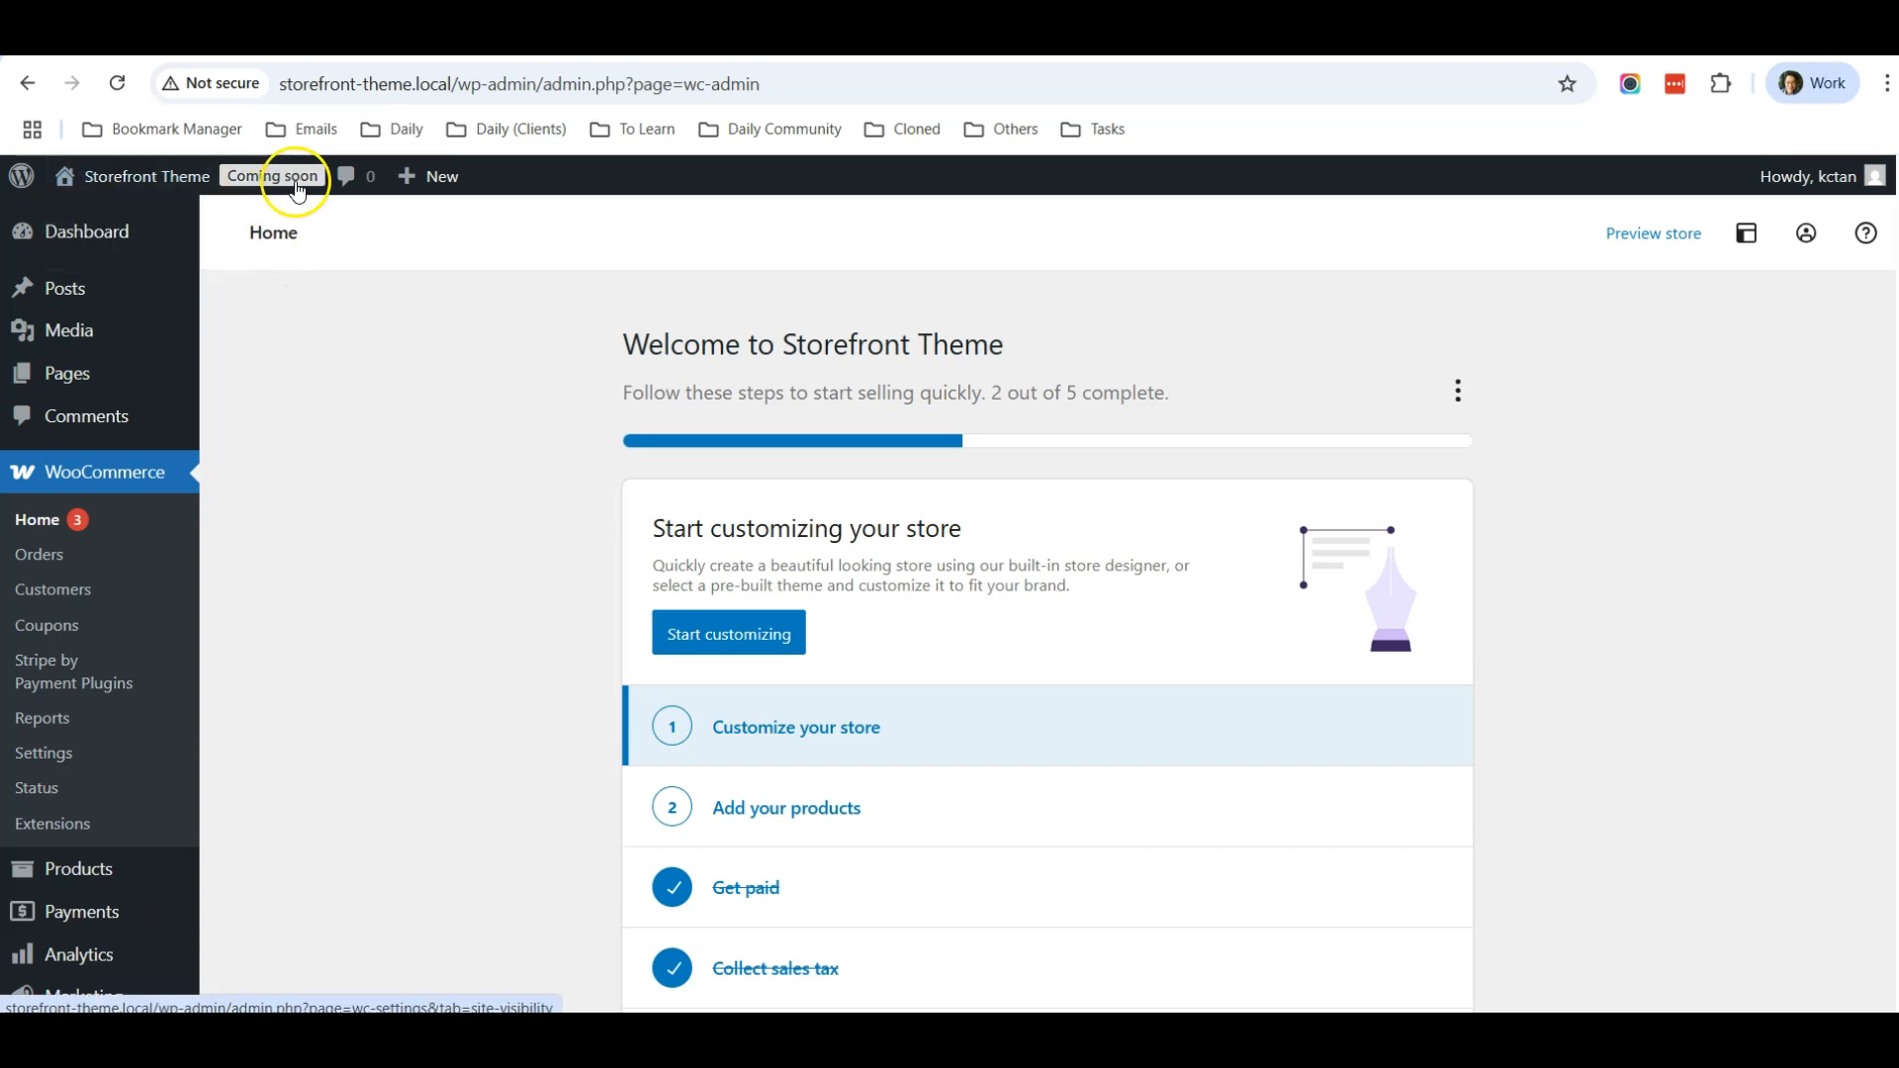
click(281, 181)
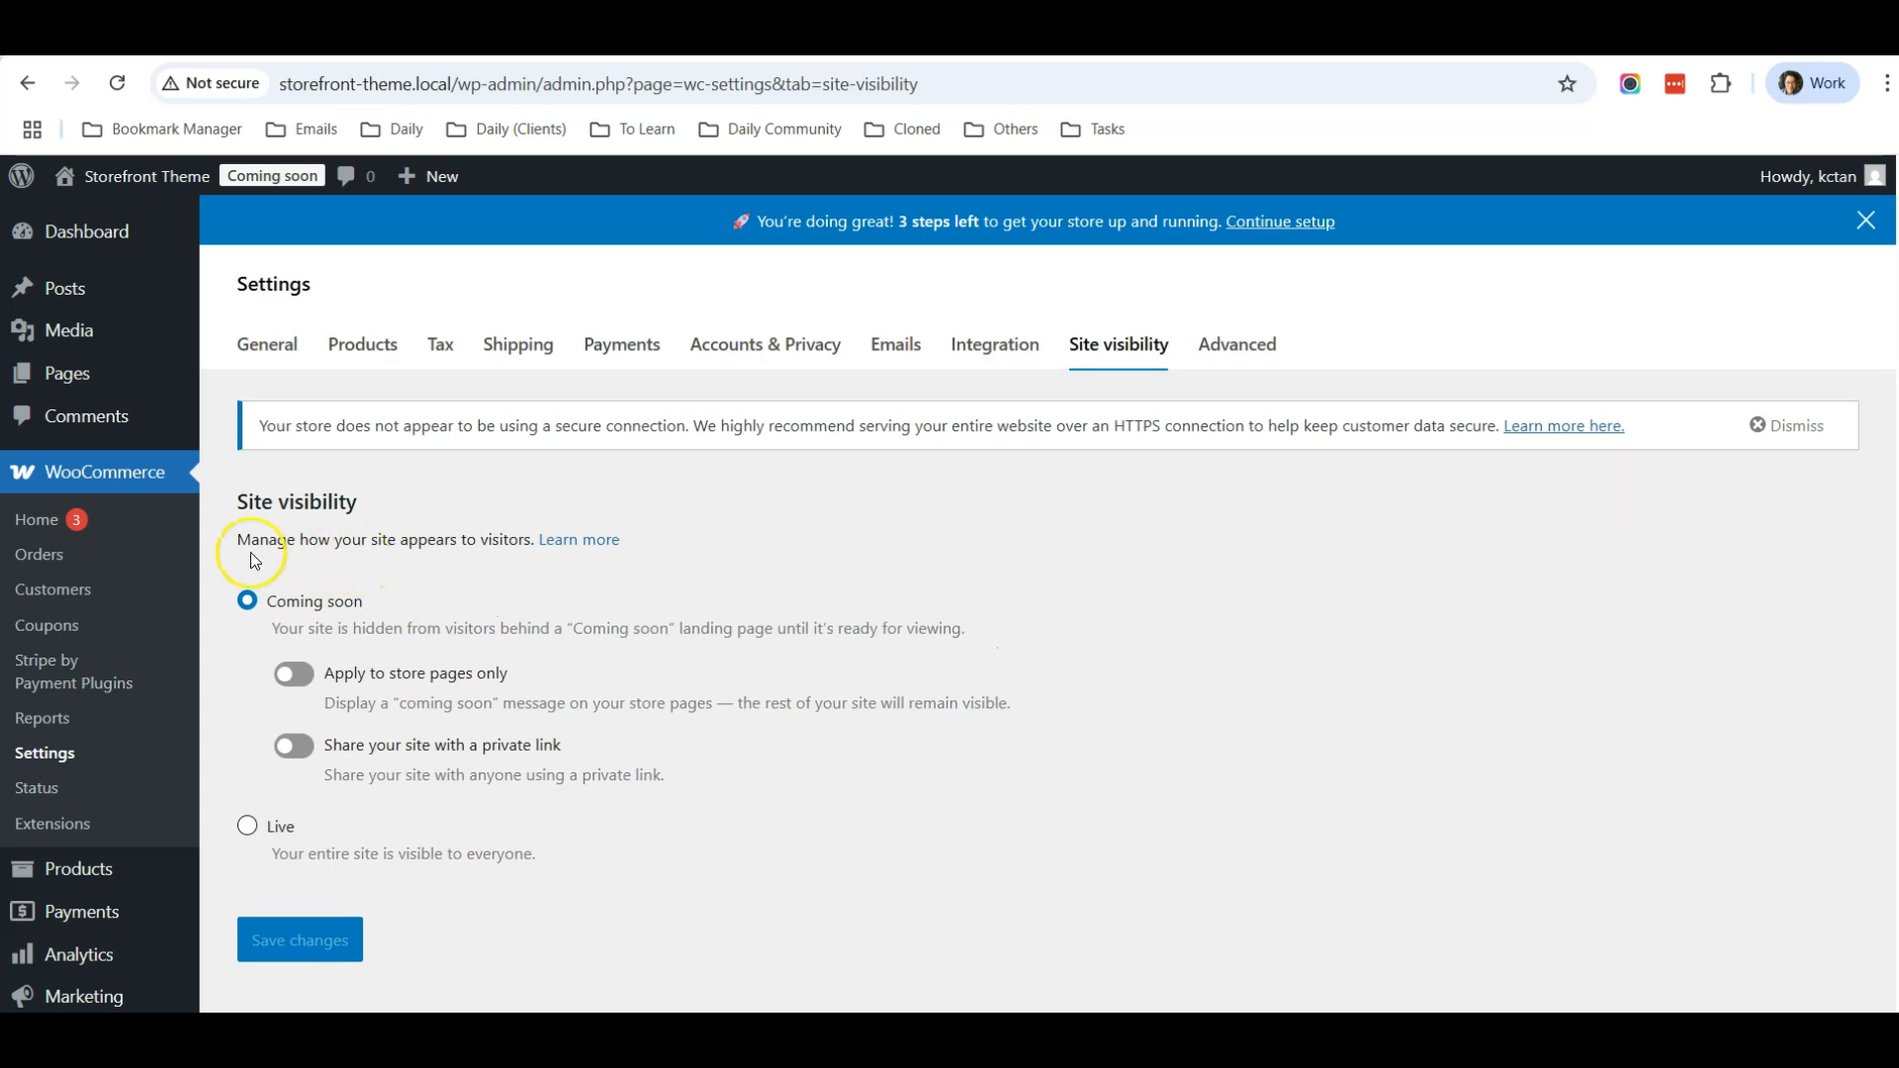
scroll(319, 606, down, 1)
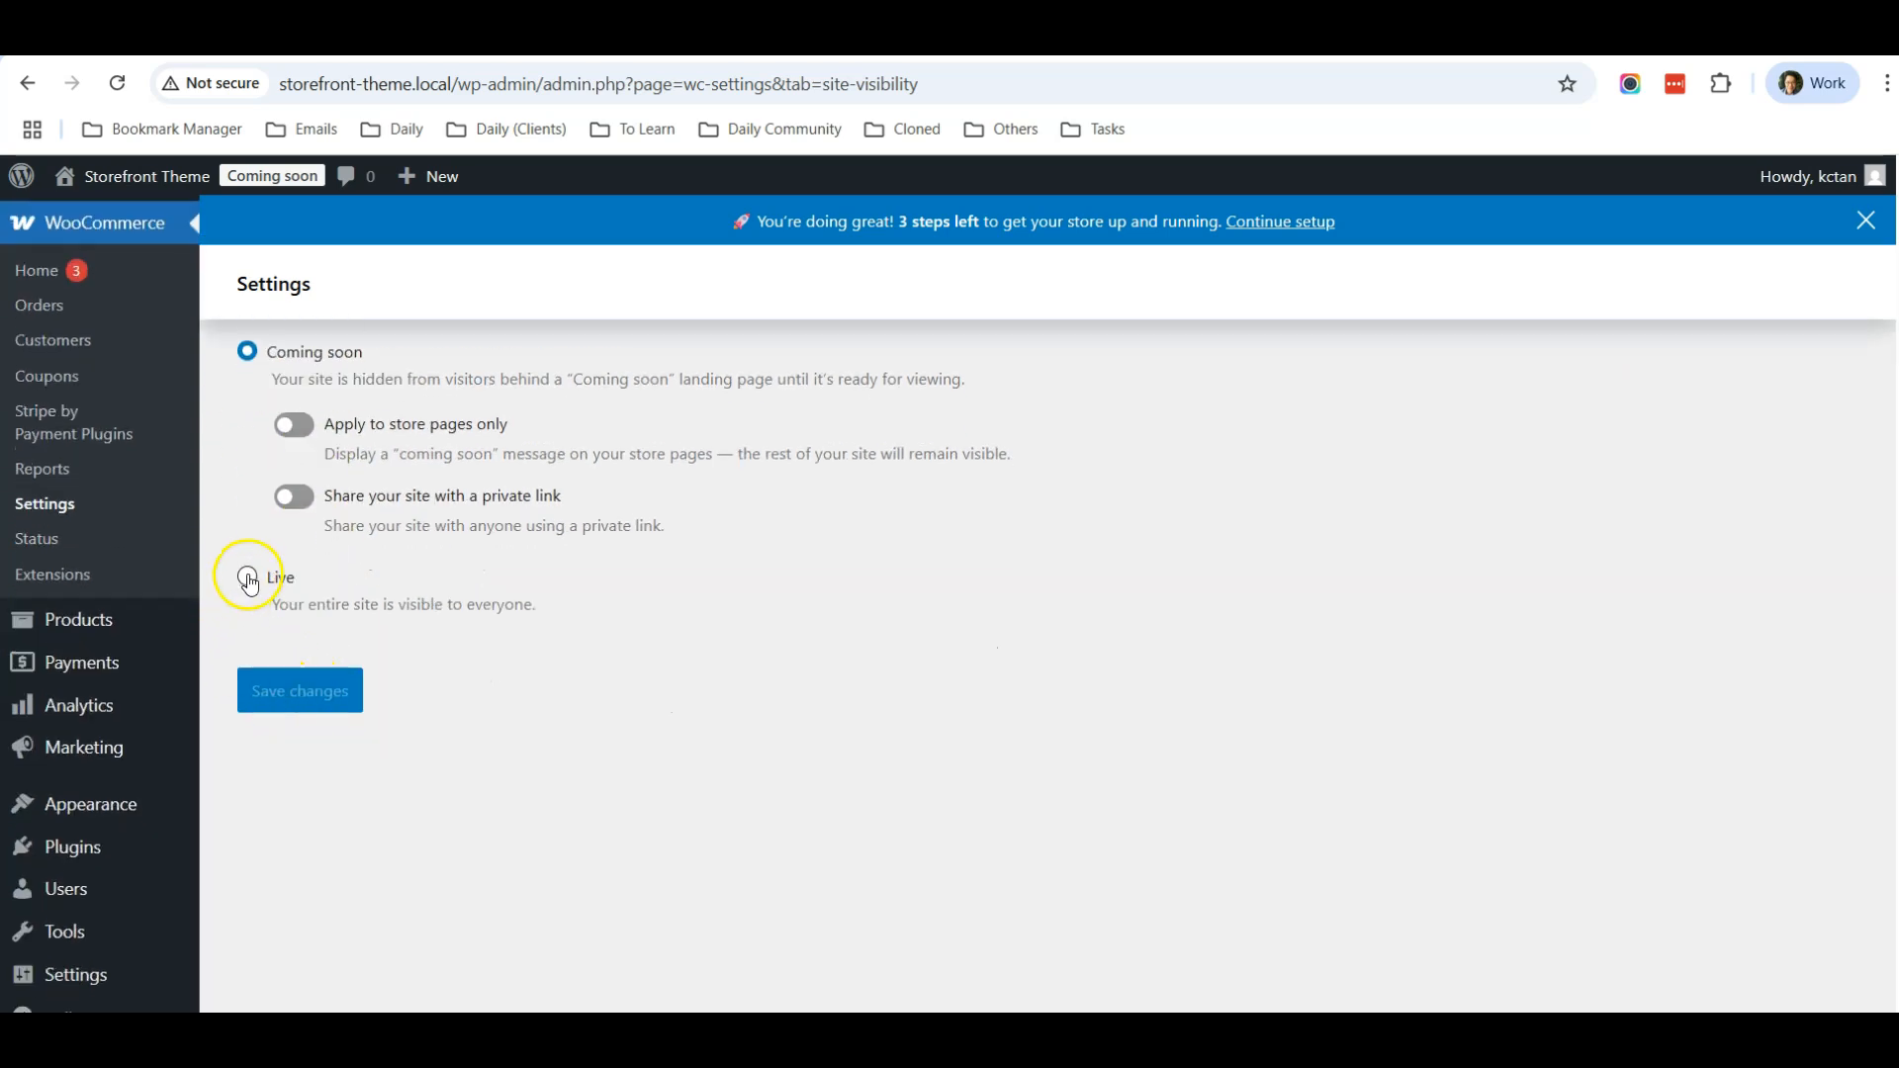
click(248, 577)
click(300, 548)
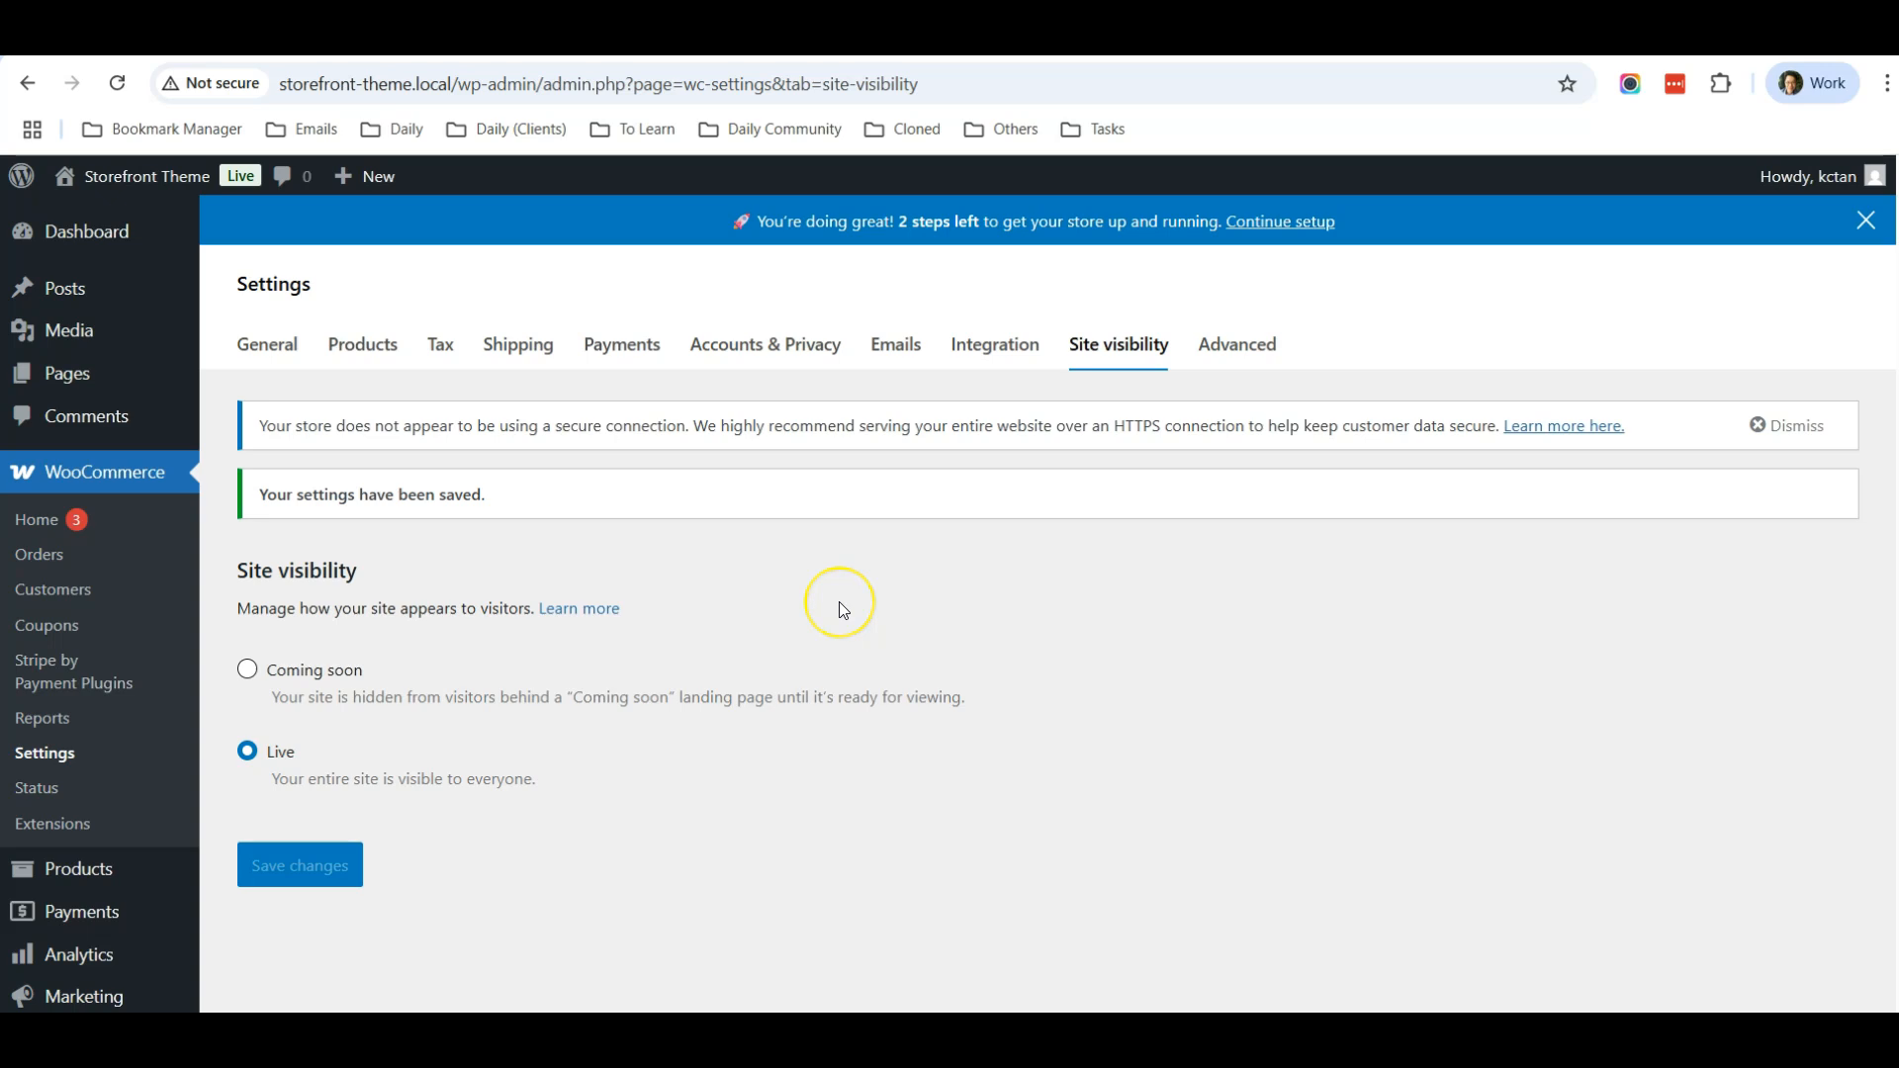
scroll(839, 602, down, 3)
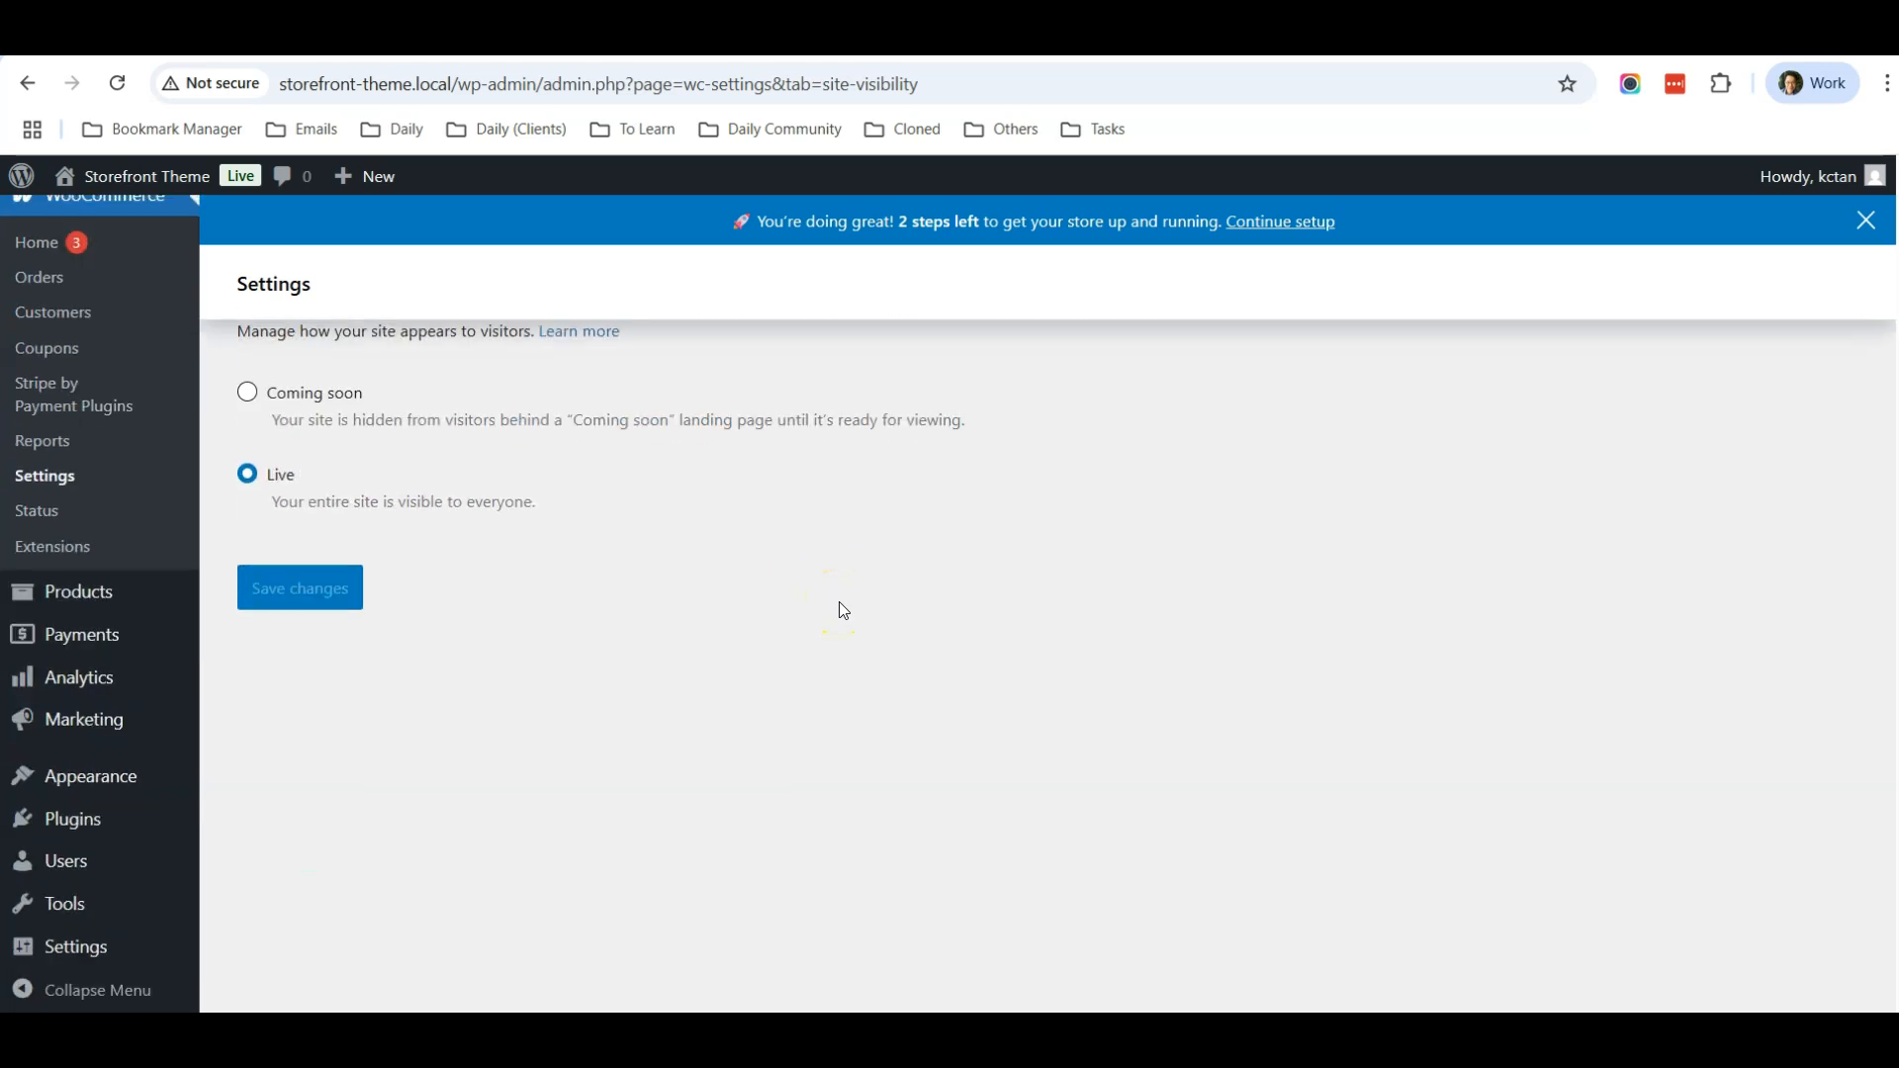
mouse_move(89, 589)
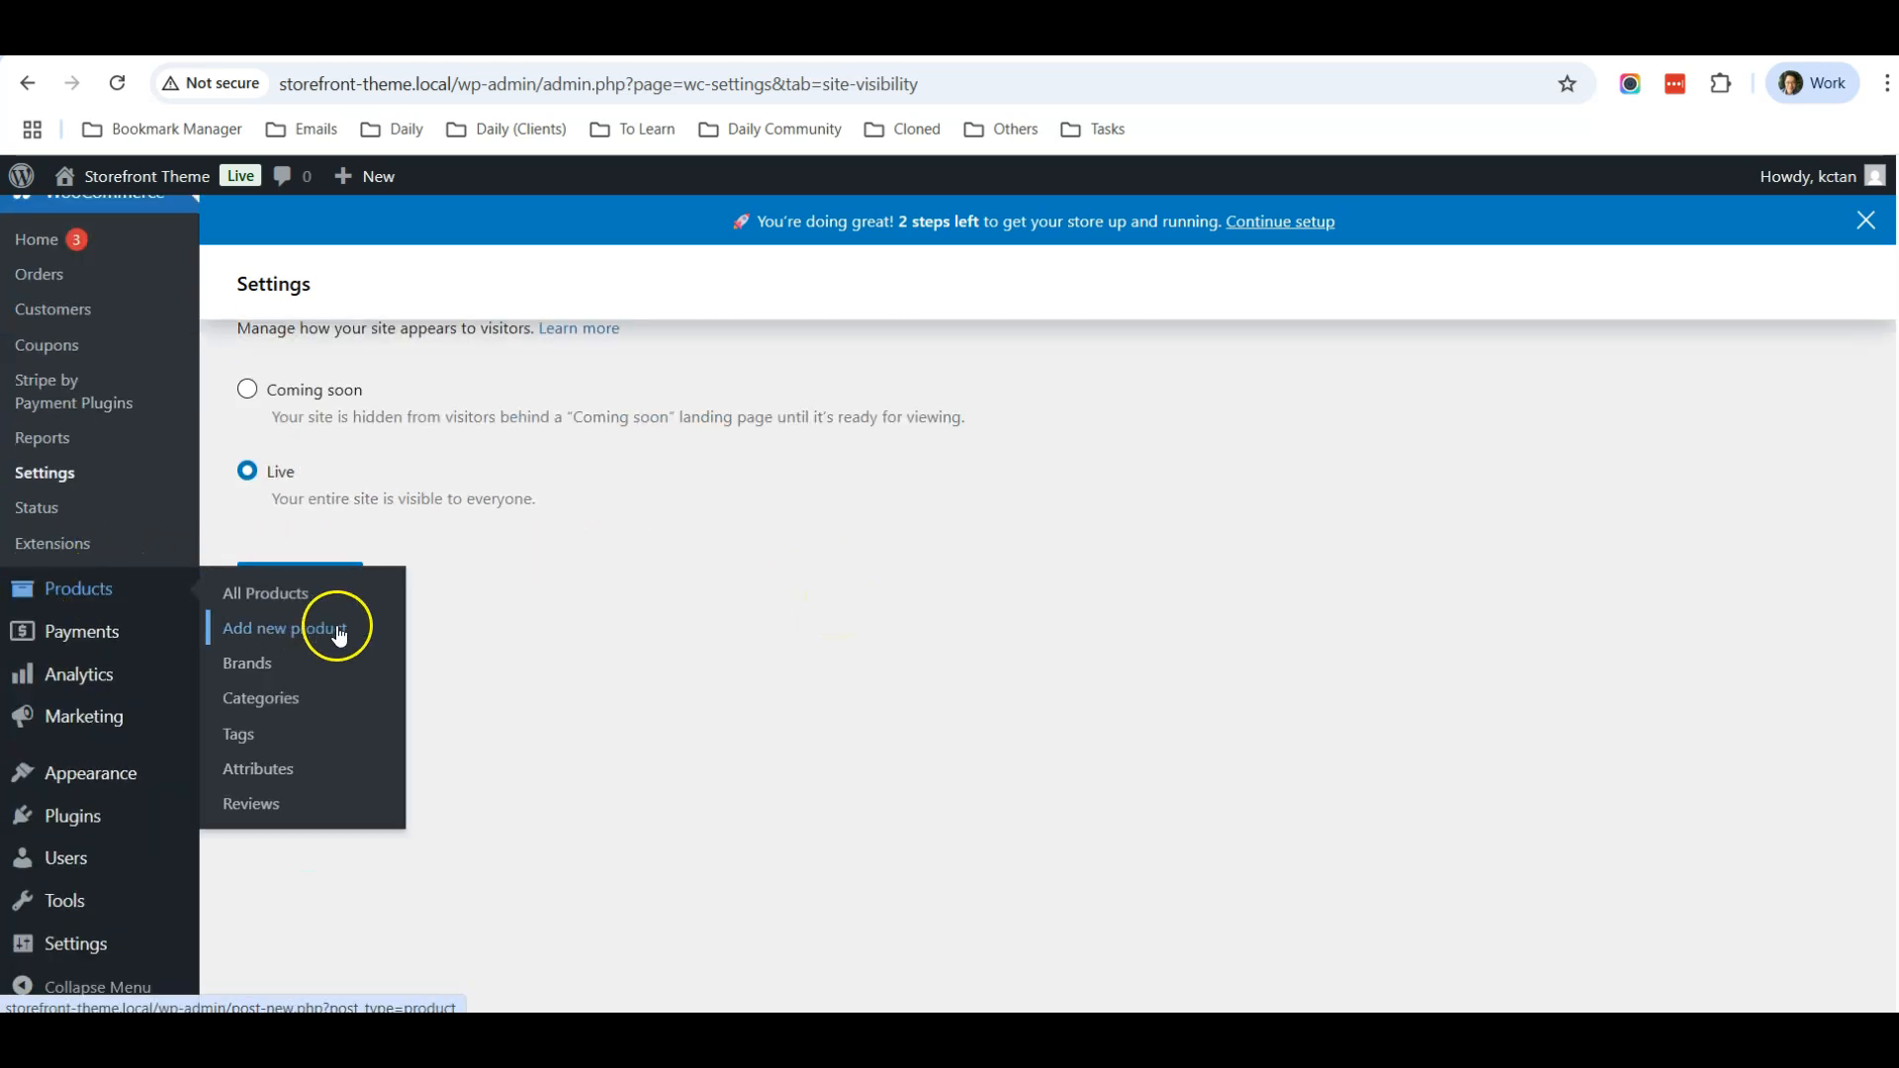
scroll(673, 617, up, 3)
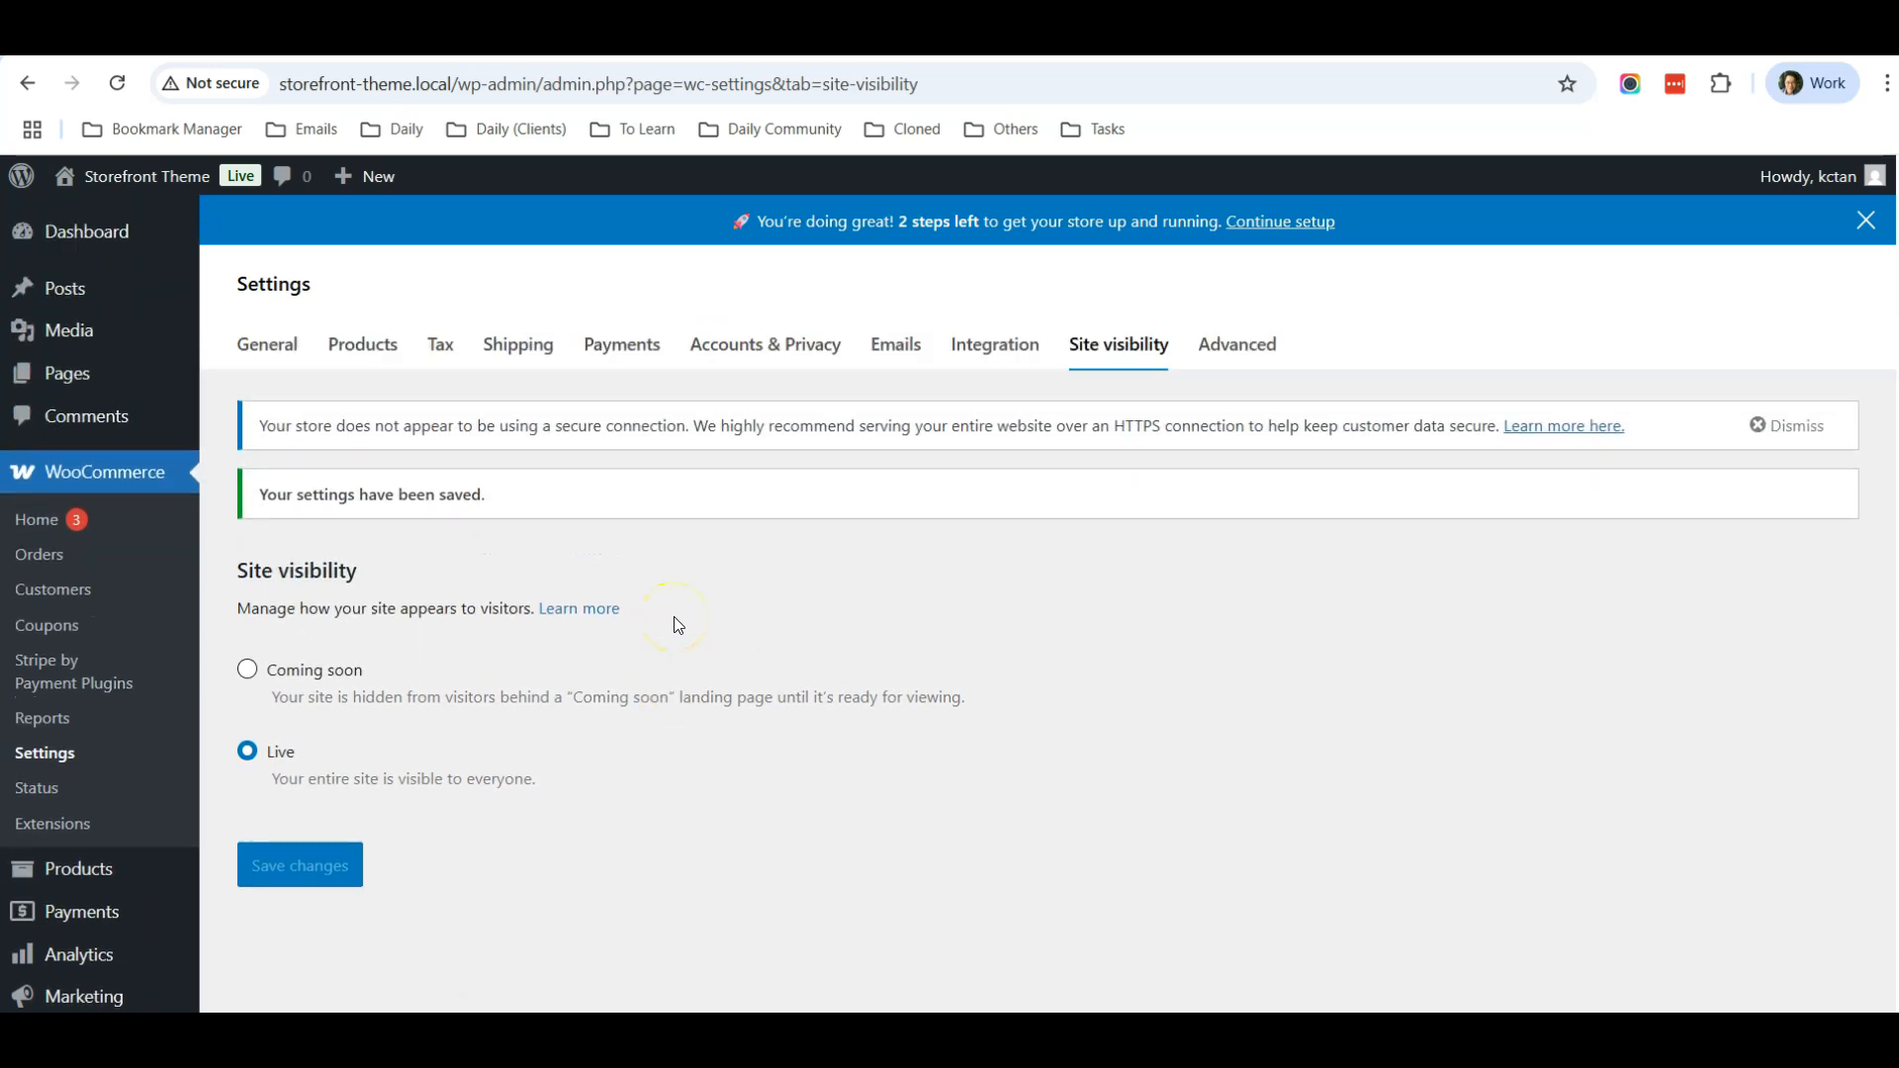